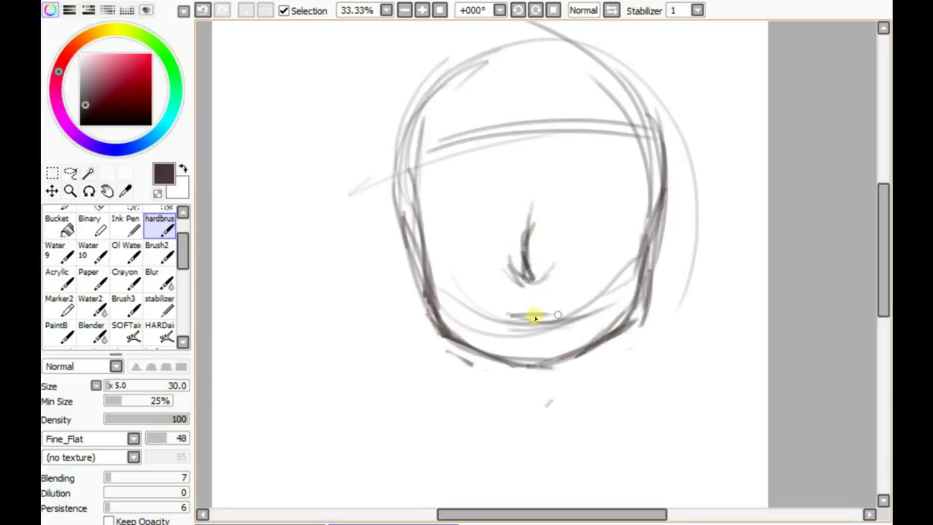
Step: Rough in the right eye, undo it, and redraw the nose line and a face guideline
left_click(204, 10)
mouse_move(503, 170)
left_mouse_down()
mouse_move(427, 192)
mouse_move(500, 170)
left_mouse_up()
mouse_move(437, 182)
left_mouse_down()
mouse_move(510, 162)
mouse_move(532, 223)
left_mouse_up()
left_click(204, 10)
left_click(204, 10)
left_click_drag(598, 215, 443, 226)
left_click_drag(497, 271, 582, 264)
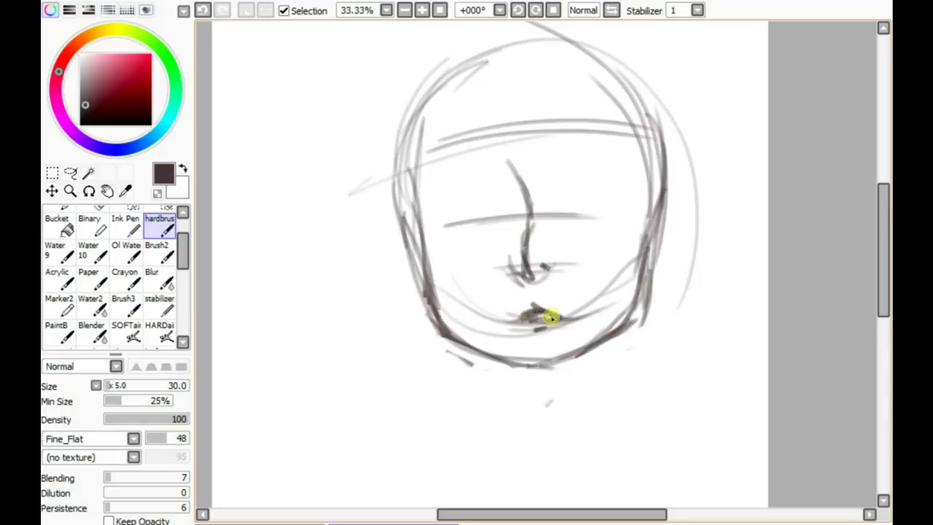
Step: Remove the dark mouth scribble and draw a thick, dark upper-lid arc
left_click(203, 11)
left_click(203, 10)
left_click_drag(436, 215, 498, 223)
left_click_drag(460, 198, 504, 224)
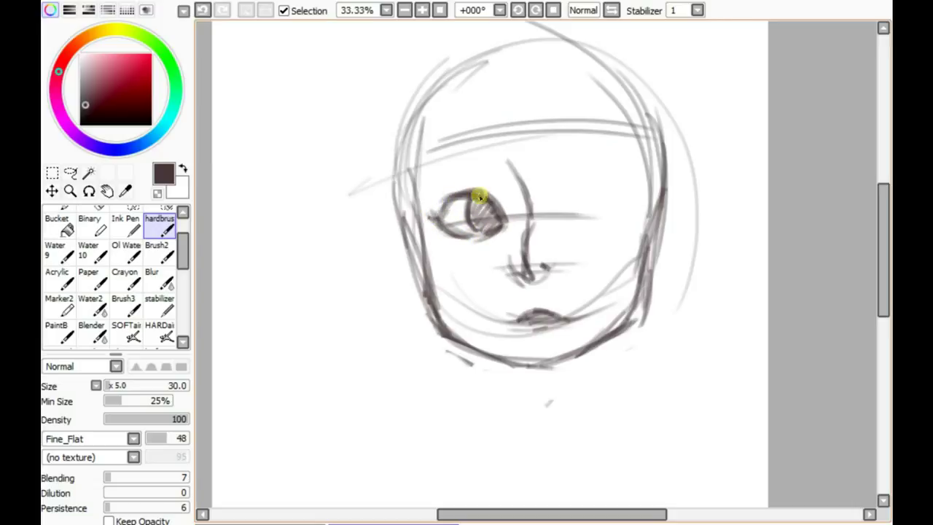
Step: Refine the eyes, lashes and eyebrows, alternating between eraser and brush
key("e")
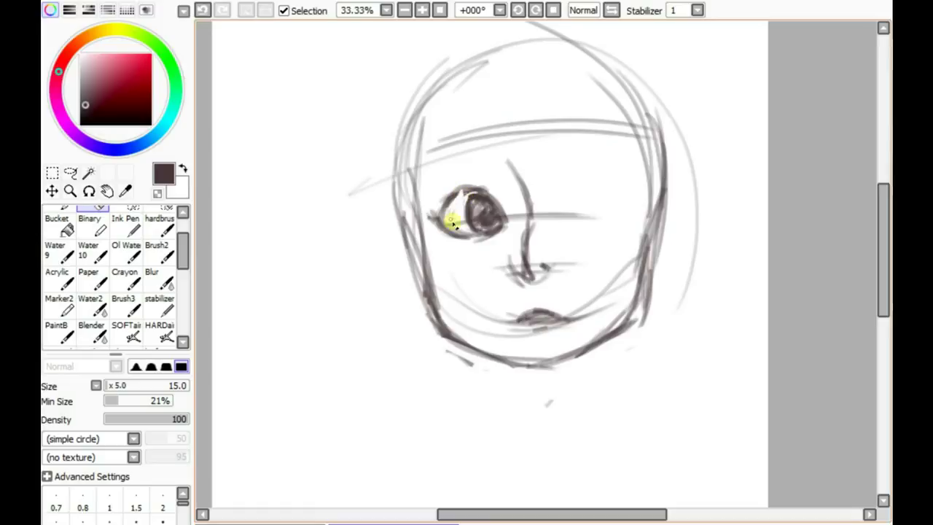
key("e")
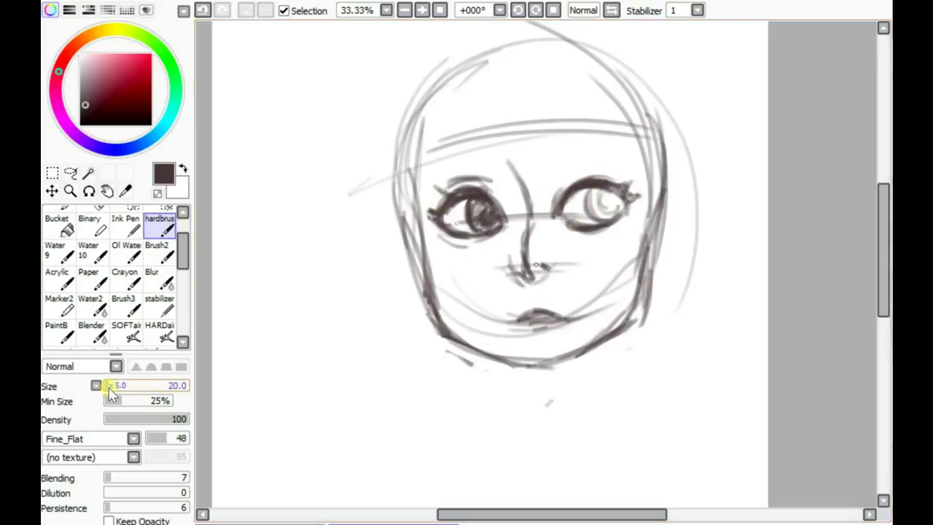
key("e")
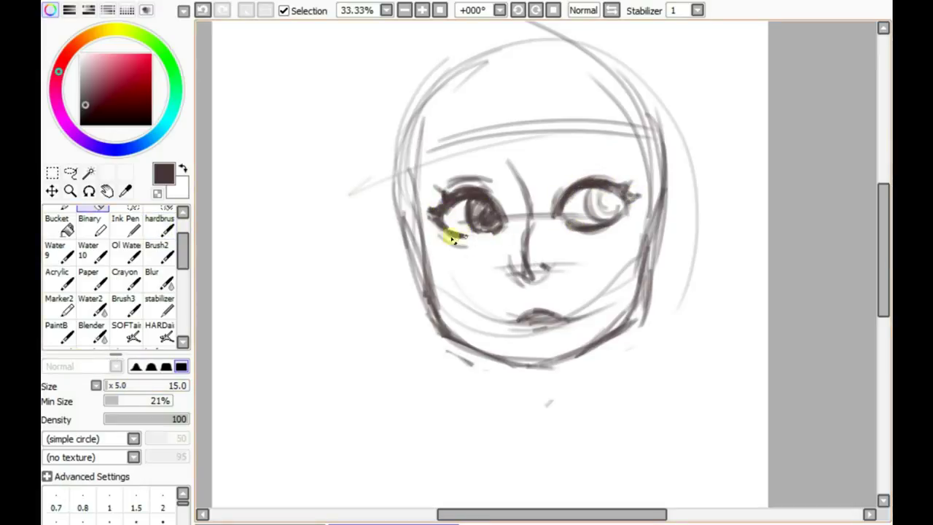
key("b")
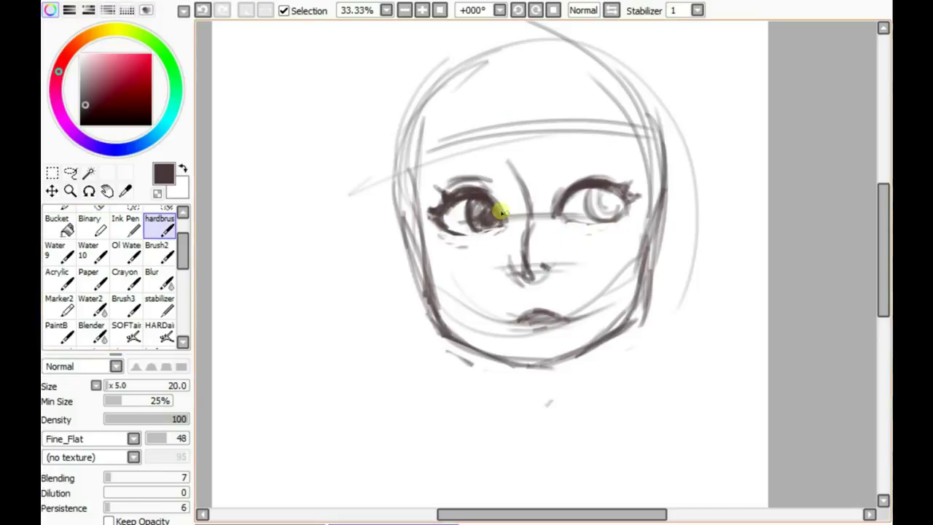
key("e")
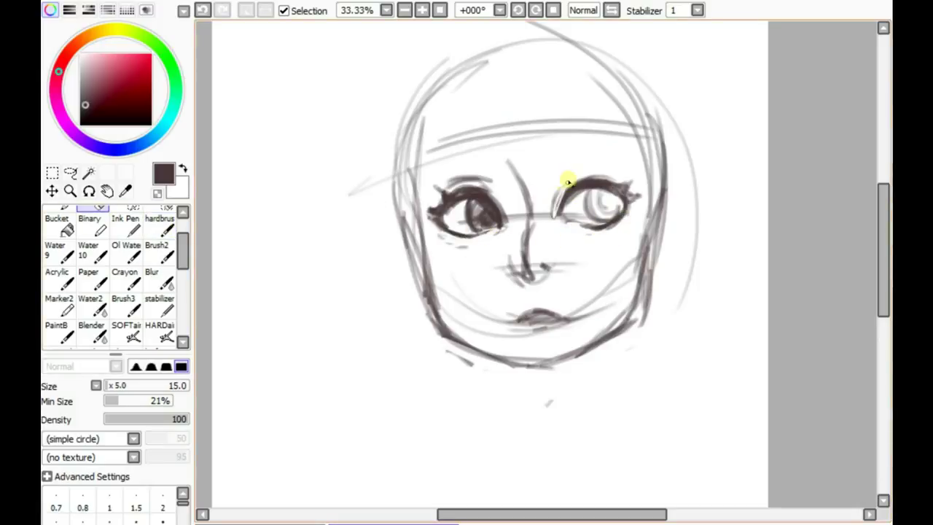
key("b")
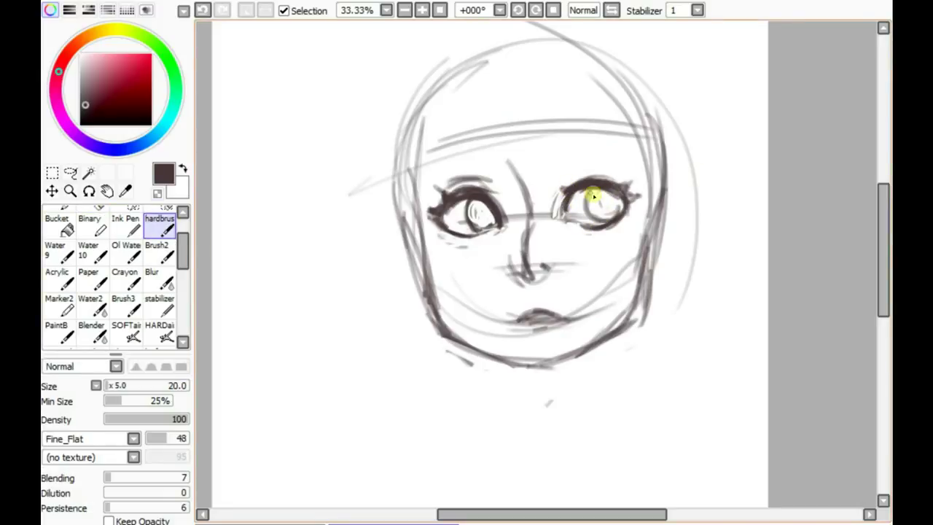
key("e")
Step: Restore the mouth line, lighten the iris, nose and forehead marks, and darken the left jaw
left_click_drag(602, 308, 533, 252)
left_click(160, 226)
left_click(204, 11)
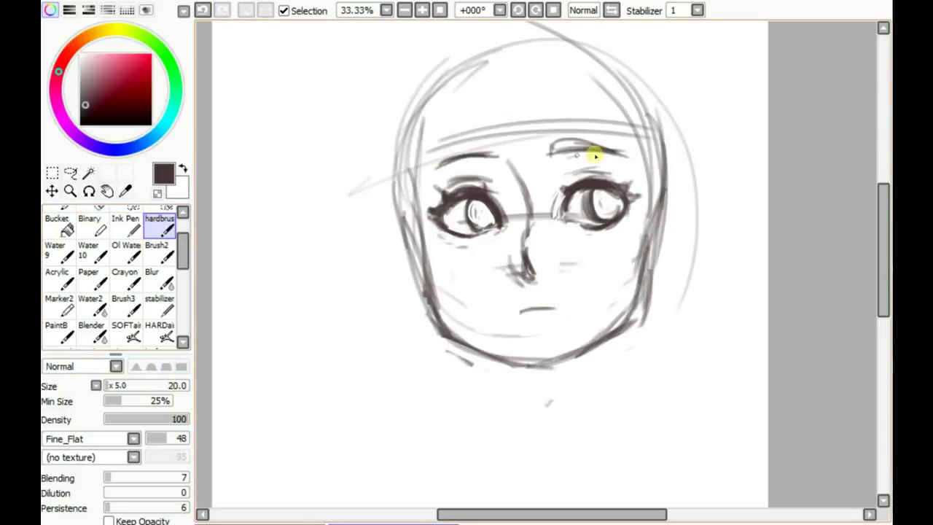
key("e")
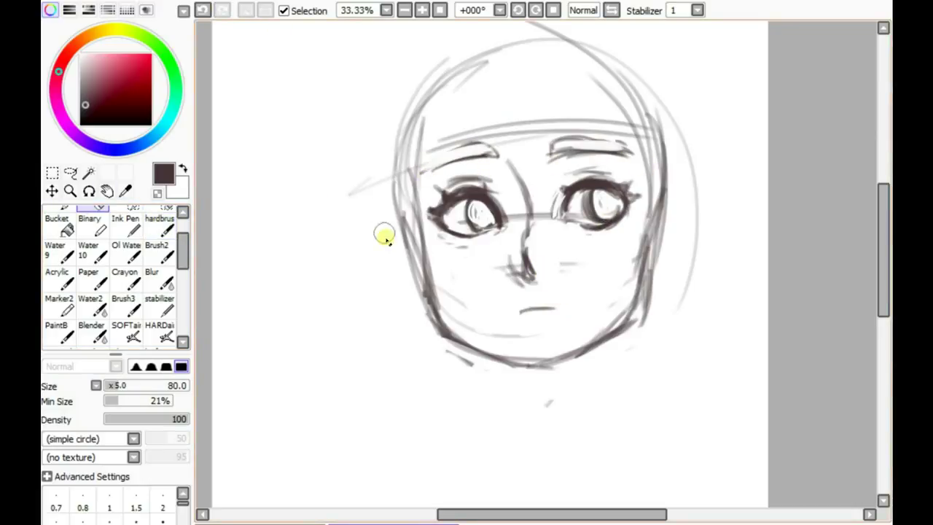
mouse_move(604, 200)
left_mouse_down()
mouse_move(479, 312)
mouse_move(532, 270)
mouse_move(577, 121)
mouse_move(423, 206)
mouse_move(618, 309)
mouse_move(583, 250)
left_mouse_up()
key("b")
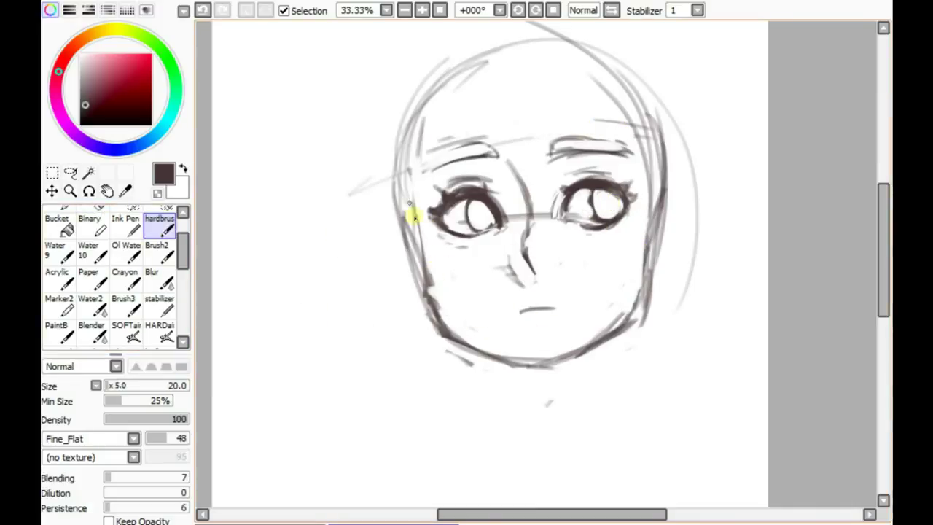
left_click_drag(411, 208, 456, 334)
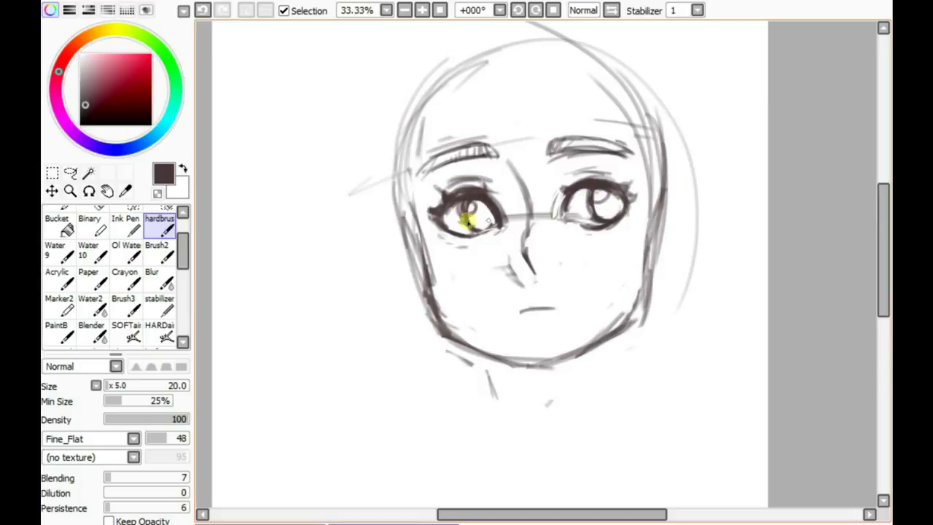
Step: Shade both irises darker and strengthen the face's left outline
left_click_drag(467, 221, 470, 211)
left_click_drag(584, 197, 604, 240)
mouse_move(452, 66)
left_mouse_down()
mouse_move(431, 339)
mouse_move(529, 361)
left_mouse_up()
Step: Strengthen the jaw and chin, and add upper-left hair and first neck strokes
left_click_drag(641, 252, 562, 361)
mouse_move(459, 66)
left_mouse_down()
mouse_move(416, 142)
mouse_move(434, 144)
mouse_move(481, 90)
mouse_move(613, 102)
mouse_move(569, 116)
mouse_move(623, 127)
left_mouse_up()
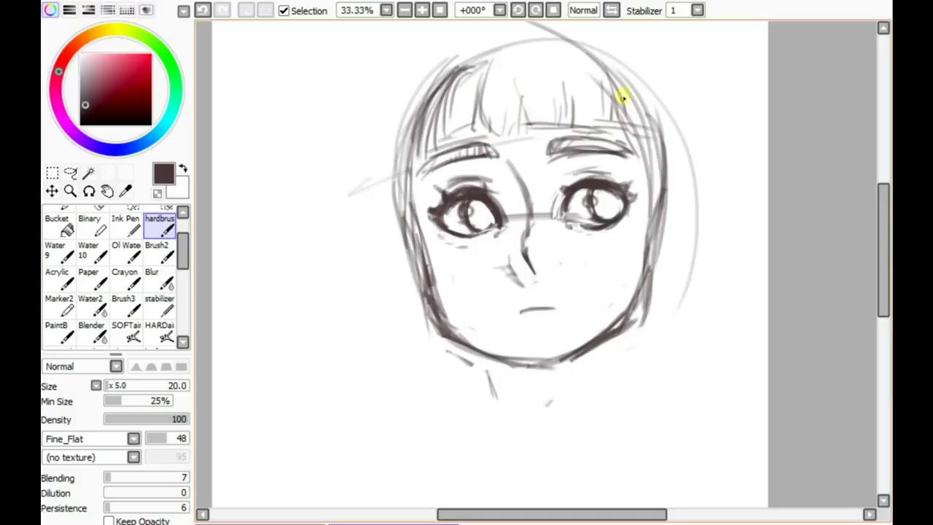
left_click_drag(419, 142, 412, 371)
left_click_drag(423, 292, 432, 396)
left_click_drag(487, 364, 500, 424)
left_click_drag(544, 208, 532, 270)
scroll(860, 309, "down", 2)
mouse_move(621, 276)
left_mouse_down()
mouse_move(604, 393)
mouse_move(603, 386)
left_mouse_up()
Step: Draw the neck lines and both shoulder lines extending outward
mouse_move(488, 293)
left_mouse_down()
mouse_move(496, 365)
mouse_move(438, 382)
left_mouse_up()
left_click_drag(616, 286, 660, 397)
left_click_drag(496, 361, 387, 410)
left_click_drag(605, 368, 693, 421)
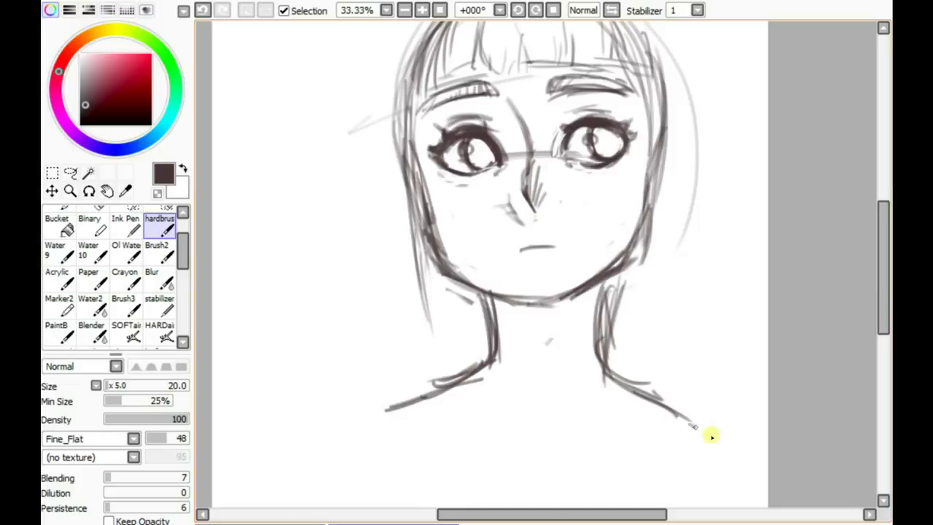
left_click_drag(514, 434, 554, 431)
left_click_drag(646, 439, 737, 410)
scroll(737, 410, "down", 3)
Step: Extend the shoulders and collarbone and add side-hair strokes on the left
left_click_drag(645, 337, 765, 320)
left_click_drag(444, 316, 321, 324)
left_click_drag(324, 325, 299, 423)
left_click_drag(616, 286, 770, 364)
left_click_drag(882, 336, 881, 307)
left_click_drag(405, 146, 438, 357)
left_click_drag(426, 182, 446, 325)
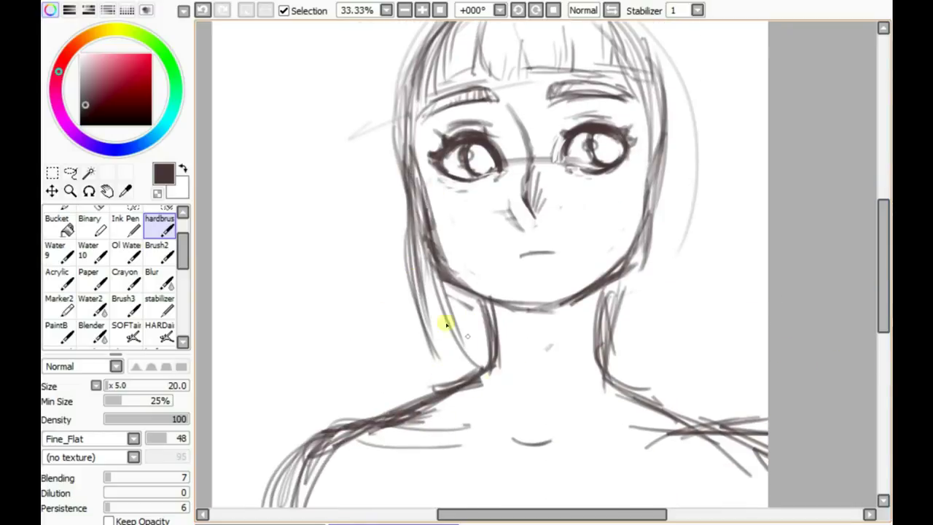
Step: Remove the recent hair strokes, erase stray left-hair and right-neck lines, and redraw the mouth
key("ctrl+z")
key("ctrl+z")
key("e")
left_click_drag(416, 153, 466, 302)
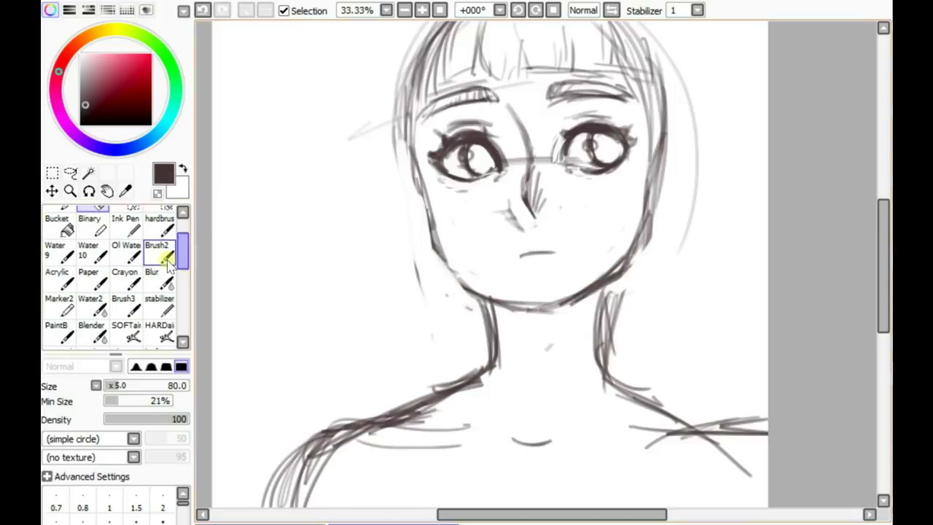
left_click_drag(620, 364, 663, 218)
key("b")
left_click_drag(519, 256, 557, 255)
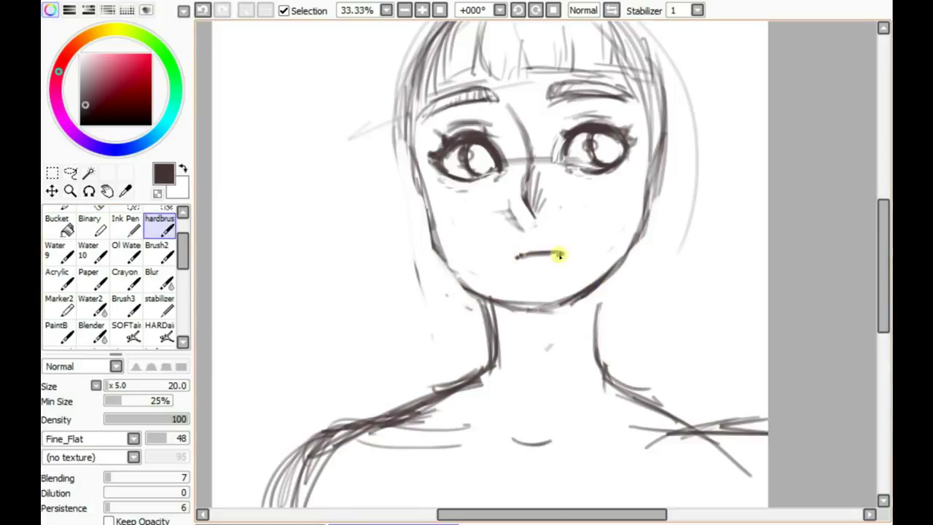
Step: Clean up and redraw the right eye, then hatch blush on the cheek
scroll(546, 267, "up", 2)
key("e")
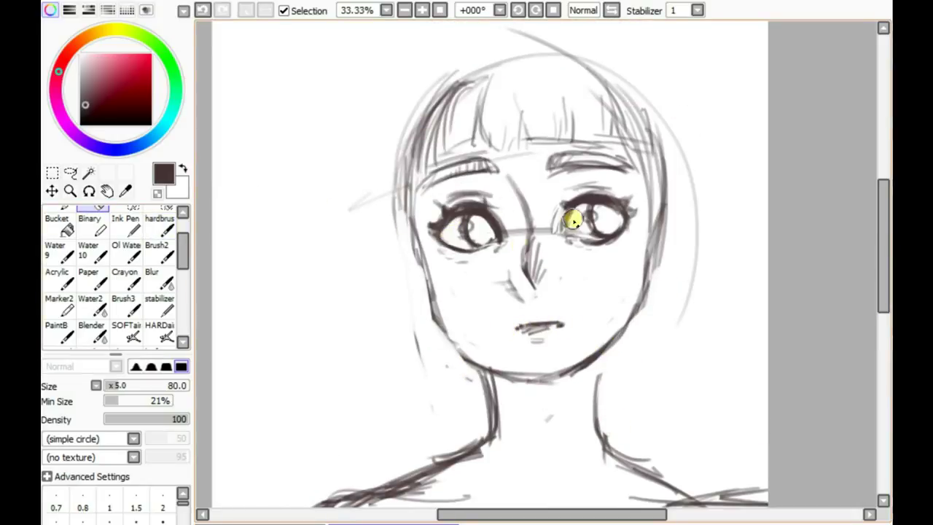
mouse_move(576, 222)
left_mouse_down()
mouse_move(587, 240)
mouse_move(611, 241)
mouse_move(570, 293)
left_mouse_up()
left_click(161, 226)
left_click_drag(604, 255, 589, 291)
left_click_drag(617, 259, 611, 288)
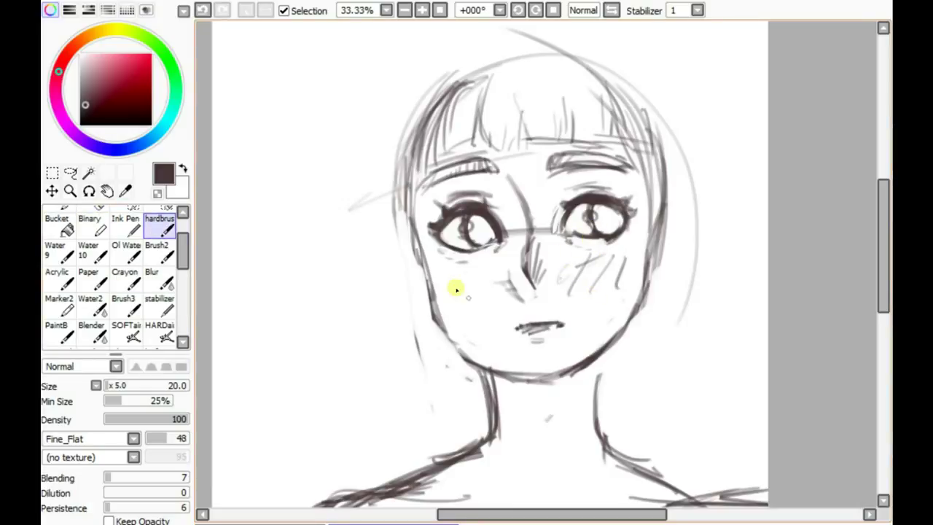
Step: Touch up with the eraser, redraw the left hair edge, and zoom out to the whole canvas
key("e")
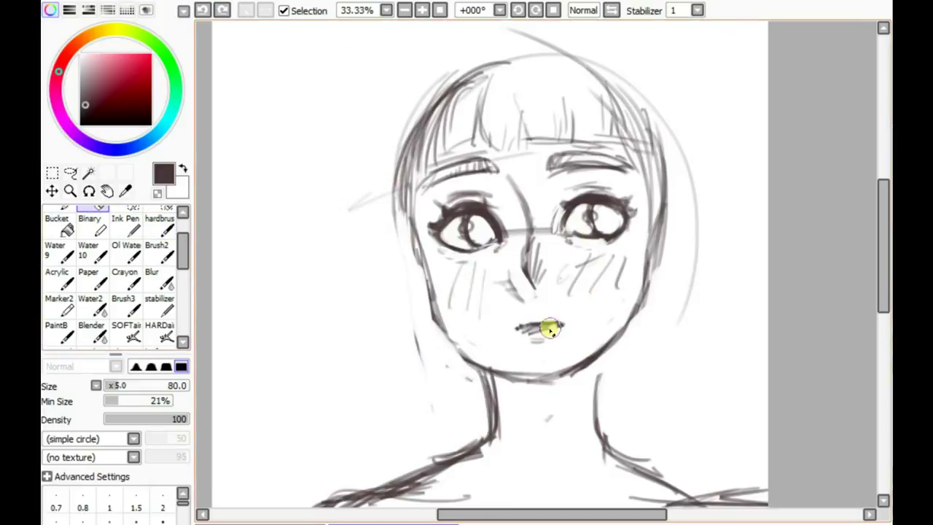
left_click_drag(888, 276, 888, 295)
left_click(160, 226)
left_click_drag(420, 174, 386, 368)
key("ctrl+z")
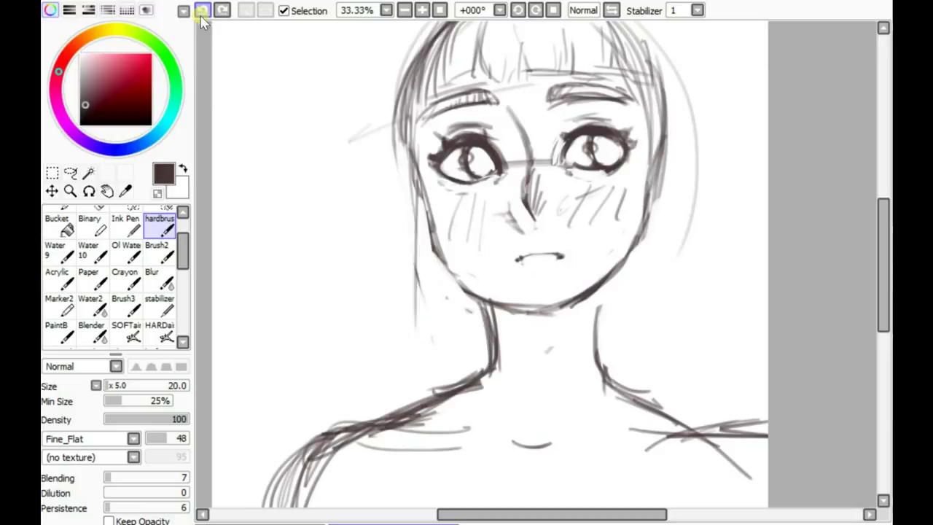
scroll(549, 175, "up", 1)
key("e")
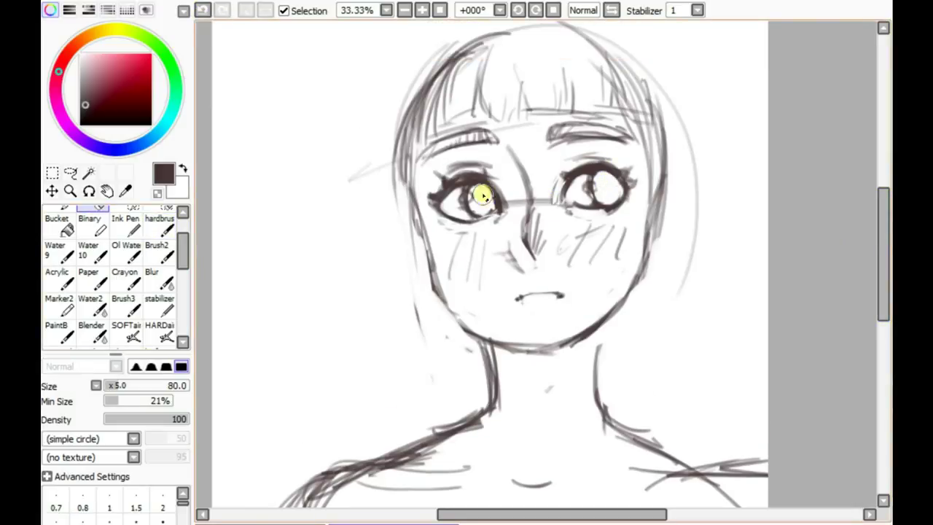
left_click(160, 227)
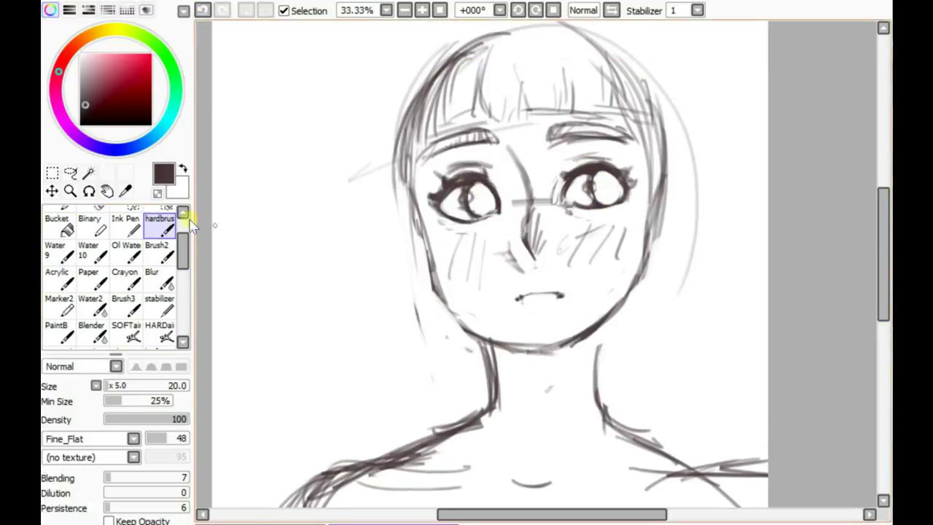
left_click_drag(438, 91, 409, 343)
scroll(856, 319, "down", 3)
key("ctrl+minus")
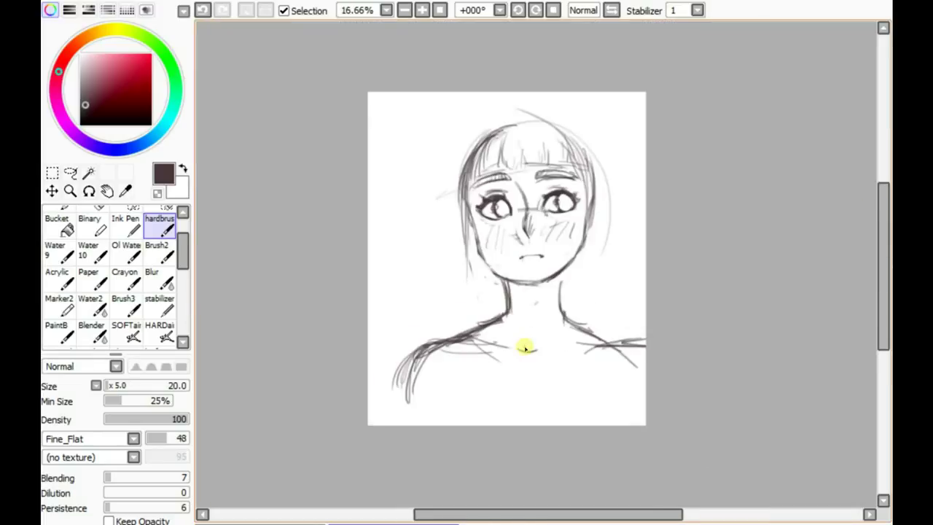
Step: Darken the face's left edge and try hair strokes on both sides, discarding the faint ones
left_click_drag(470, 216, 465, 332)
key("ctrl+z")
key("ctrl+z")
key("e")
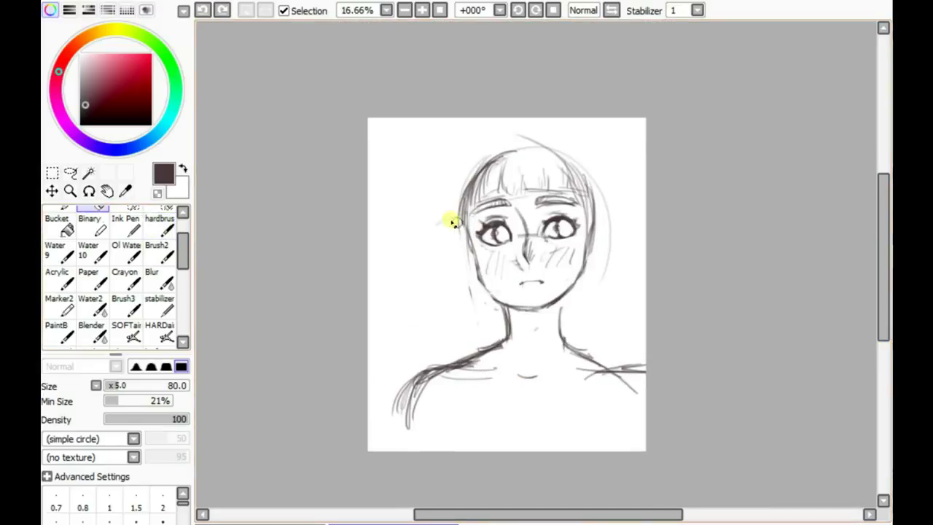
key("e")
mouse_move(470, 199)
left_mouse_down()
mouse_move(470, 315)
mouse_move(462, 212)
left_mouse_up()
key("ctrl+z")
left_click_drag(881, 250, 879, 270)
mouse_move(471, 226)
left_mouse_down()
mouse_move(483, 151)
mouse_move(444, 248)
mouse_move(498, 248)
left_mouse_up()
left_click_drag(594, 160, 604, 253)
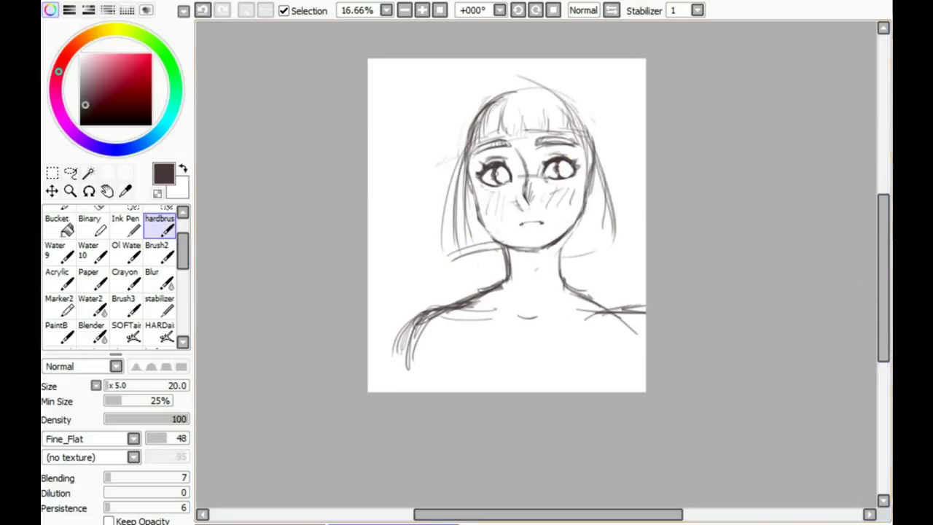
key("ctrl+z")
key("ctrl+z")
Step: Try long left hair strands and a round bun beside the head, undoing each
left_click_drag(467, 139, 480, 286)
left_click_drag(473, 175, 484, 314)
left_click_drag(518, 285, 519, 317)
key("ctrl+z")
left_click_drag(470, 117, 450, 219)
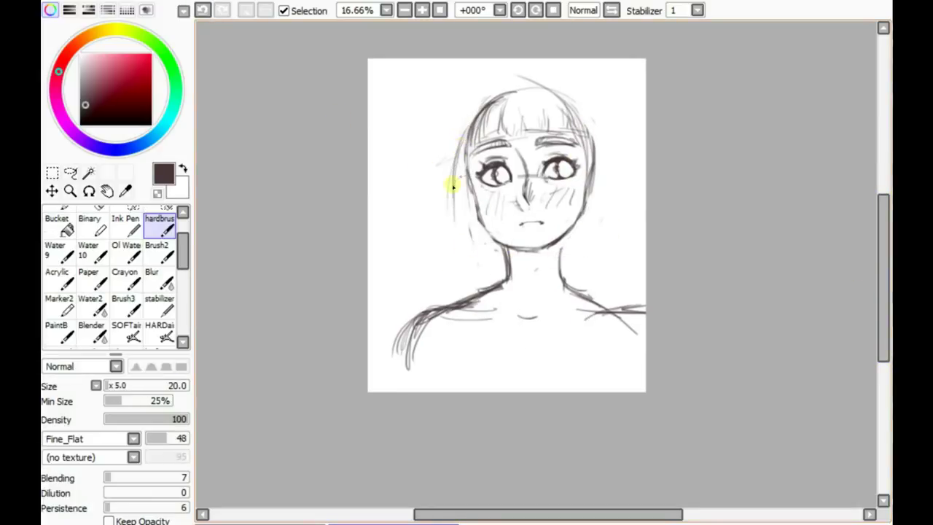
key("ctrl+z")
mouse_move(461, 161)
left_mouse_down()
mouse_move(440, 199)
mouse_move(455, 181)
left_mouse_up()
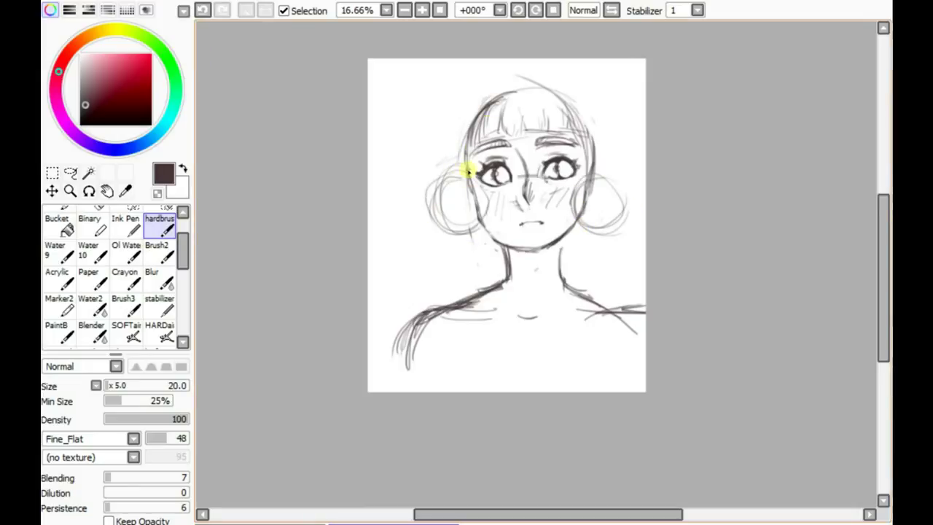
key("ctrl+z")
key("ctrl+z")
Step: Retry long strands past the neck, then revert them and the cloud-like shoulder hair
left_click_drag(467, 128, 445, 248)
key("ctrl+z")
left_click_drag(470, 128, 494, 368)
key("ctrl+z")
left_click_drag(469, 135, 484, 366)
key("ctrl+z")
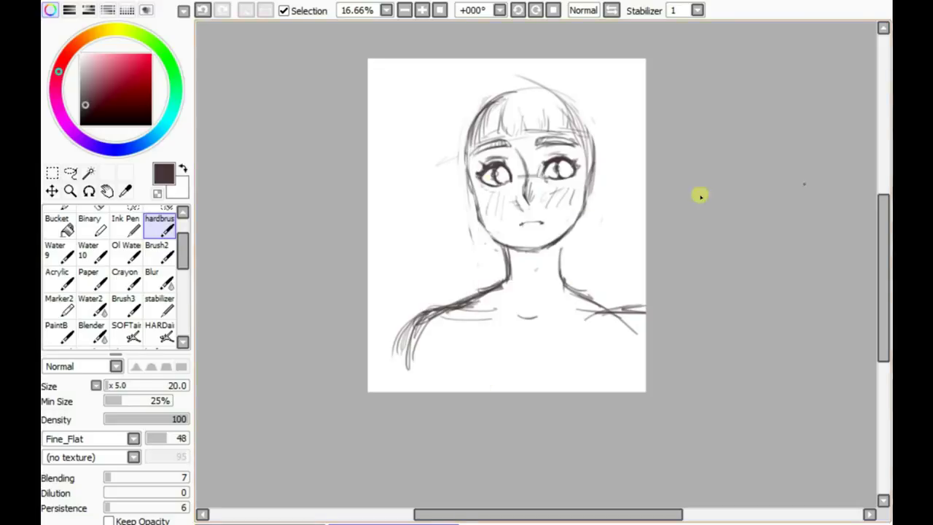
left_click_drag(467, 133, 499, 380)
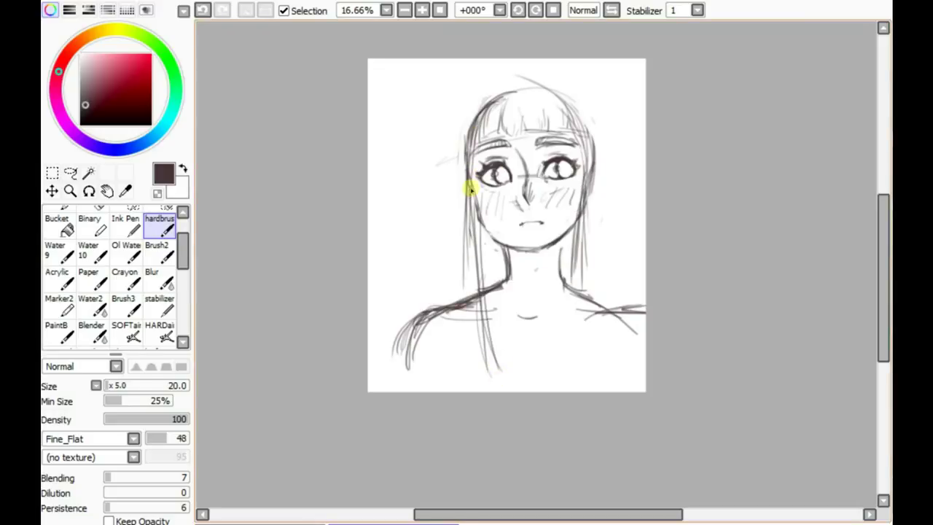
key("ctrl+z")
key("ctrl+z")
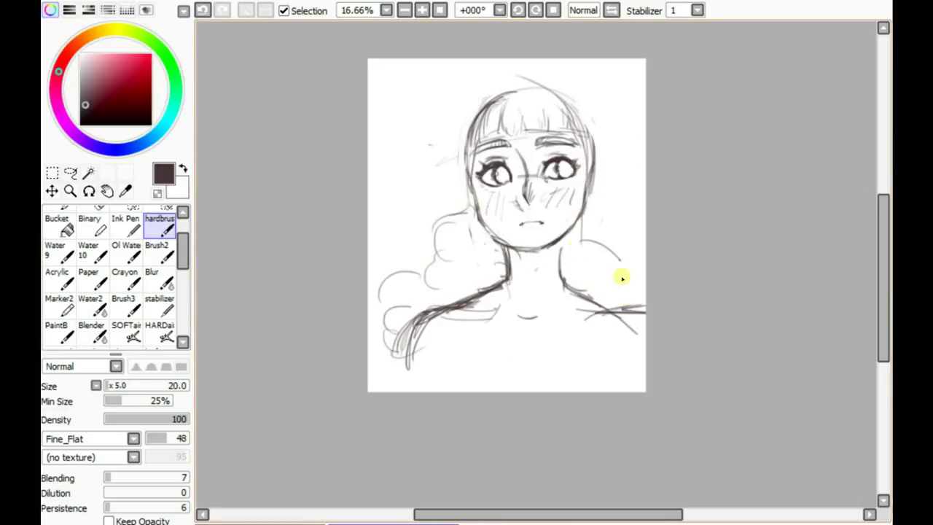
key("ctrl+z")
Step: Draw a curved stroke at the head's upper left and re-sketch the surrounding hair
left_click_drag(479, 111, 448, 188)
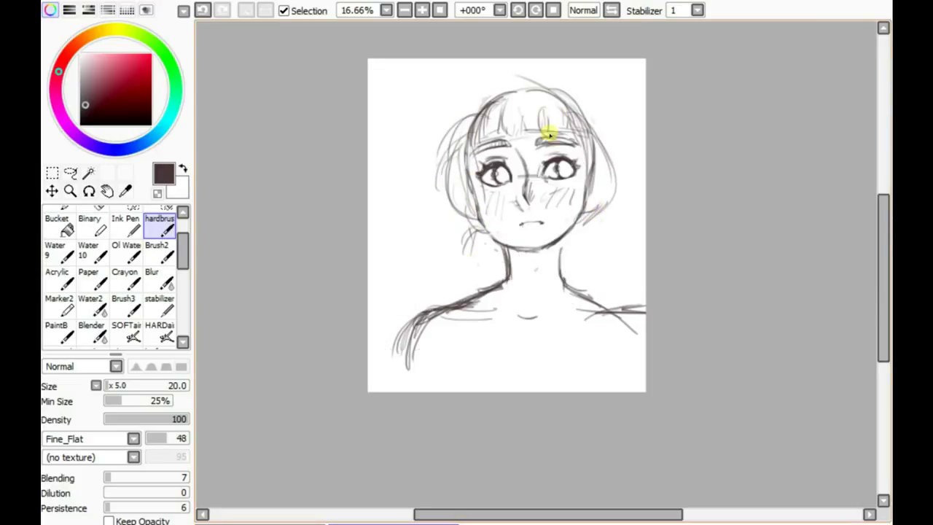
mouse_move(467, 235)
left_mouse_down()
mouse_move(521, 306)
mouse_move(619, 313)
left_mouse_up()
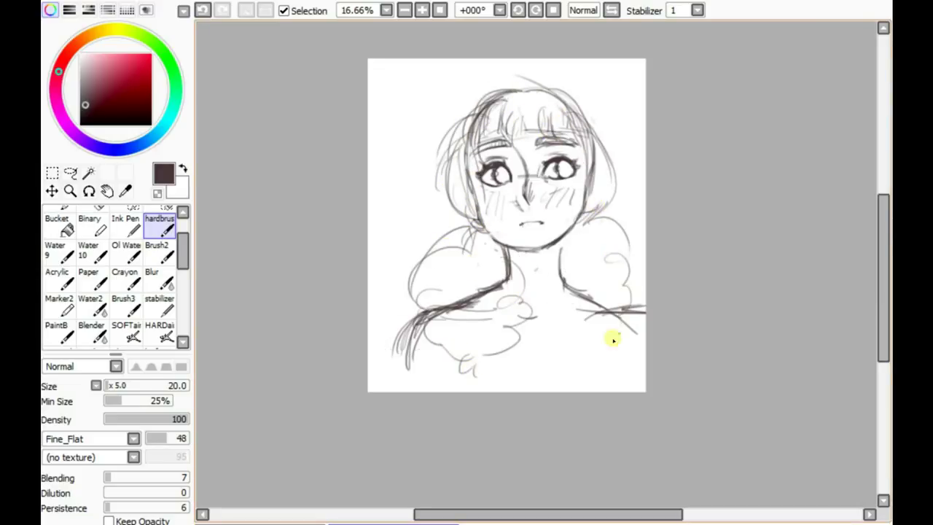
key("ctrl+z")
left_click_drag(474, 117, 450, 169)
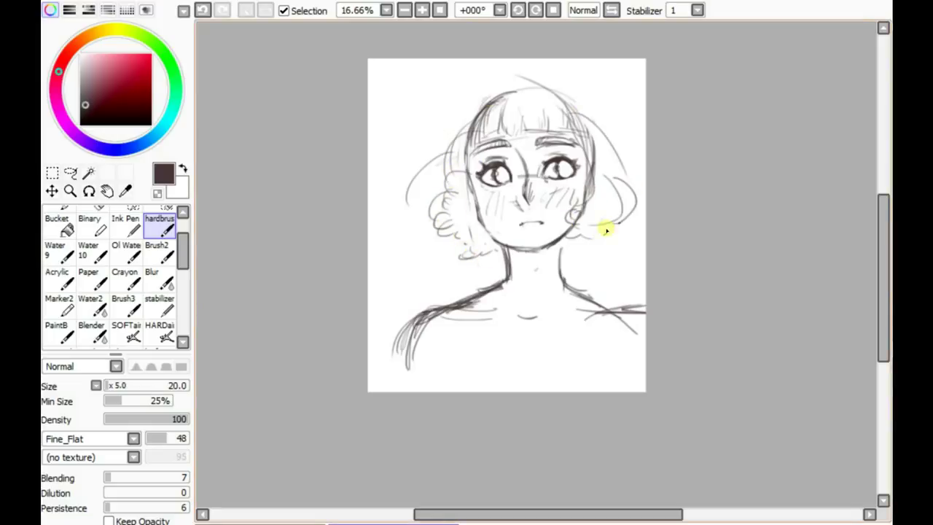
Step: Lasso the left and right eyes in turn and rescale each with Ctrl+T
left_click(70, 171)
left_click_drag(496, 154, 510, 157)
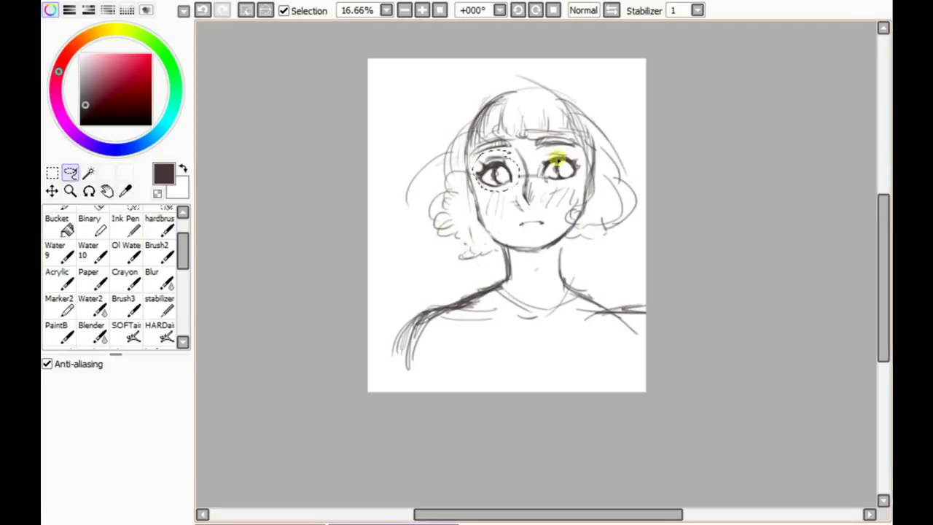
key("ctrl+t")
key("Return")
mouse_move(583, 155)
left_mouse_down()
mouse_move(545, 153)
mouse_move(546, 183)
left_mouse_up()
key("ctrl+t")
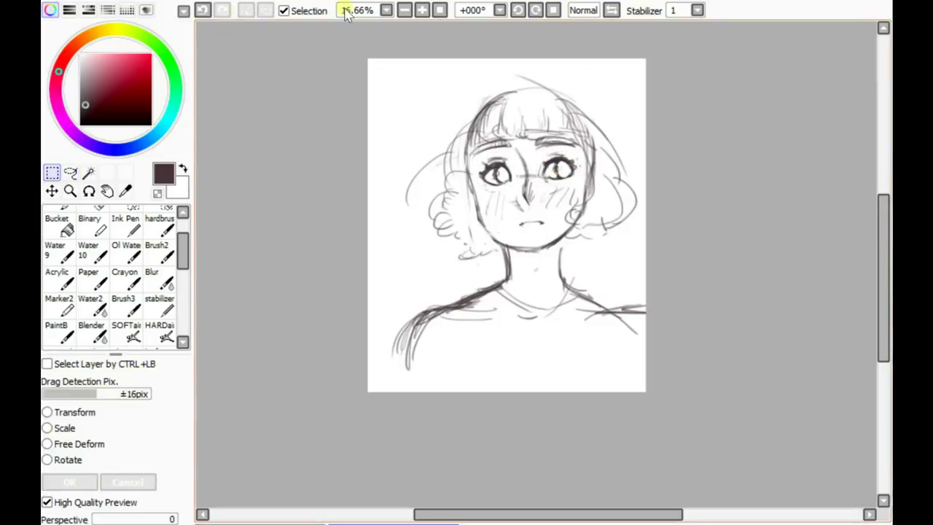
scroll(344, 10, "up", 1)
key("Return")
key("ctrl+t")
key("ctrl+d")
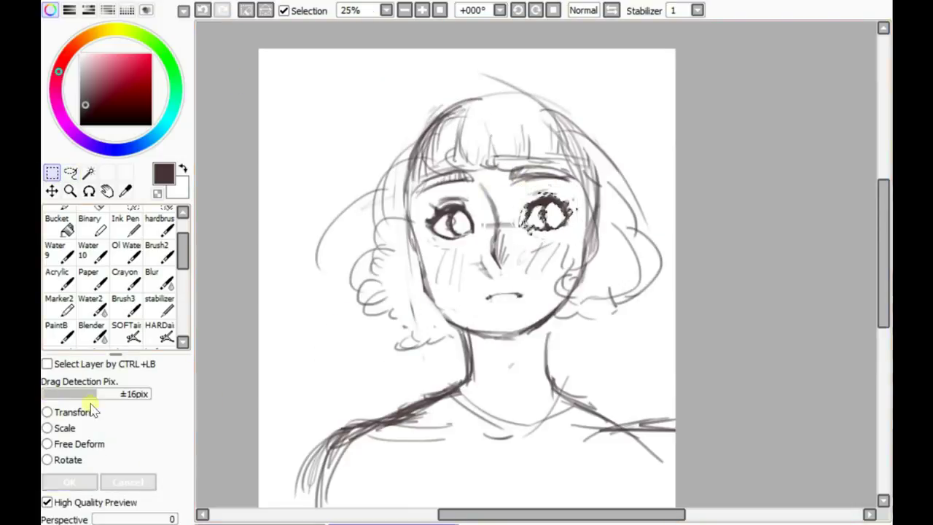
Step: Sketch loose curly strands over the crown and sides, darken the right neck, and pick brown-orange
scroll(467, 270, "down", 1)
key("b")
mouse_move(525, 142)
left_mouse_down()
mouse_move(440, 156)
mouse_move(446, 115)
left_mouse_up()
mouse_move(536, 81)
left_mouse_down()
mouse_move(408, 182)
mouse_move(537, 98)
mouse_move(620, 164)
left_mouse_up()
left_click_drag(408, 132, 357, 292)
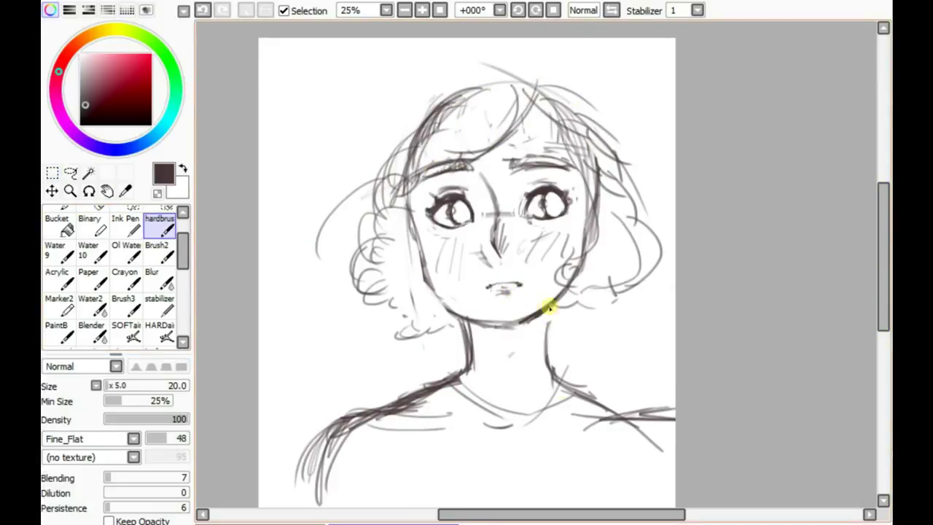
left_click_drag(552, 313, 557, 386)
left_click_drag(482, 100, 379, 193)
left_click_drag(131, 74, 94, 68)
left_click(160, 305)
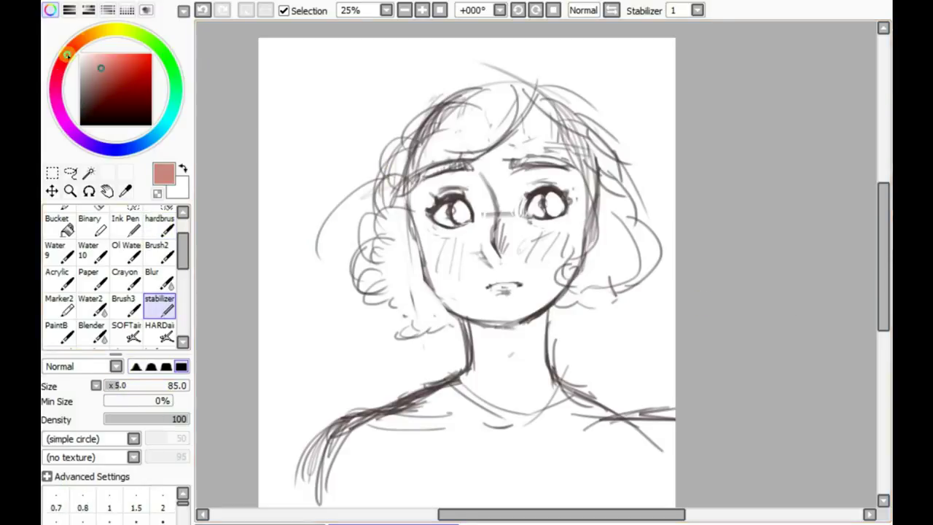
Step: Switch to a smooth round brush and paint the hair masses dark red
left_click(112, 70)
mouse_move(447, 162)
left_mouse_down()
mouse_move(510, 130)
mouse_move(435, 130)
mouse_move(594, 274)
mouse_move(592, 162)
mouse_move(379, 192)
mouse_move(387, 241)
left_mouse_up()
key("ctrl+z")
left_click(68, 53)
left_click(118, 74)
mouse_move(430, 131)
left_mouse_down()
mouse_move(510, 115)
mouse_move(599, 275)
mouse_move(426, 233)
left_mouse_up()
Step: Add bright orange highlights to the hair and paint the eyebrows brown
left_click(88, 35)
left_click(150, 54)
mouse_move(619, 233)
left_mouse_down()
mouse_move(487, 135)
mouse_move(632, 200)
mouse_move(428, 261)
mouse_move(584, 299)
left_mouse_up()
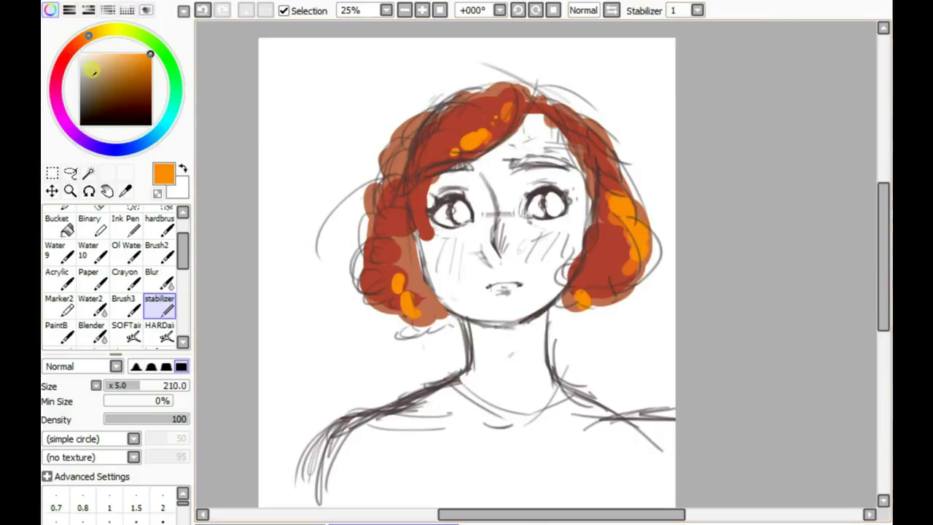
left_click(73, 47)
left_click(109, 76)
left_click_drag(437, 168, 565, 169)
Step: Fill the face, neck, shoulders and chest with pale pink skin tone
left_click(81, 41)
left_click(103, 60)
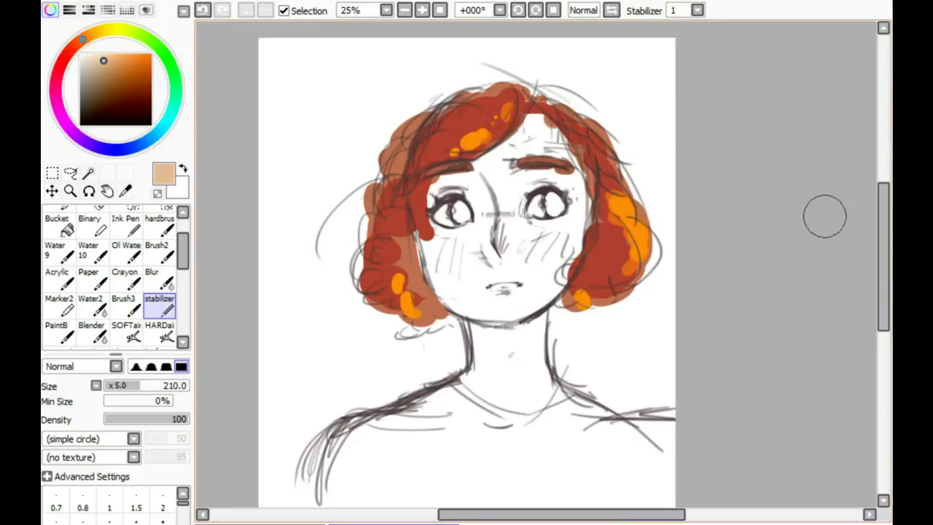
mouse_move(431, 313)
left_mouse_down()
mouse_move(486, 162)
mouse_move(588, 433)
mouse_move(532, 365)
left_mouse_up()
left_click(73, 46)
left_click(91, 55)
mouse_move(503, 182)
left_mouse_down()
mouse_move(374, 484)
mouse_move(620, 438)
left_mouse_up()
left_click(87, 56)
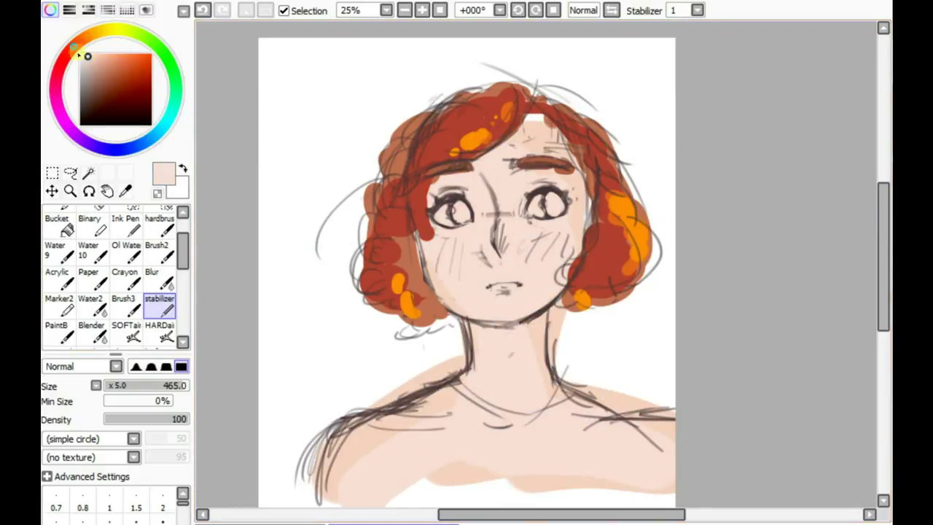
left_click_drag(399, 430, 525, 472)
left_click(76, 44)
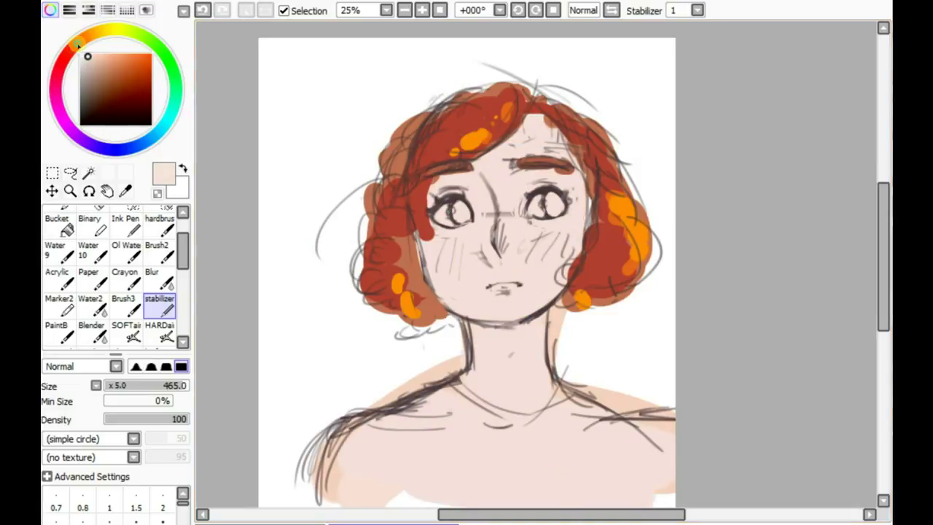
Step: Paint blush circles on both cheeks and a brown nose stroke, then make the blush pinker
left_click(111, 65)
left_click_drag(441, 251, 459, 271)
left_click_drag(540, 234, 558, 258)
left_click_drag(507, 215, 514, 251)
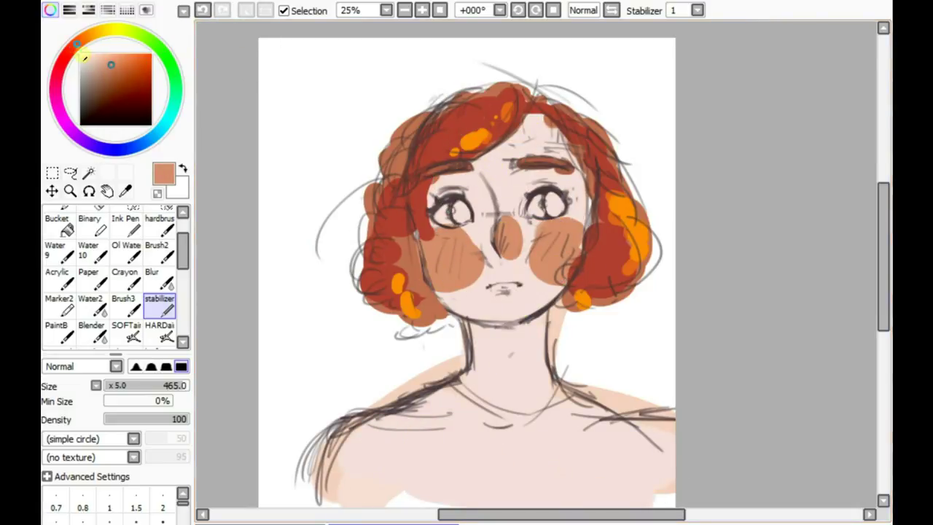
left_click(69, 50)
left_click_drag(441, 248, 466, 281)
left_click_drag(544, 233, 565, 269)
Step: Paint a dusty pink nose stripe, pink lips and shading under the chin, then select the whole canvas
left_click(97, 66)
left_click_drag(510, 252, 507, 175)
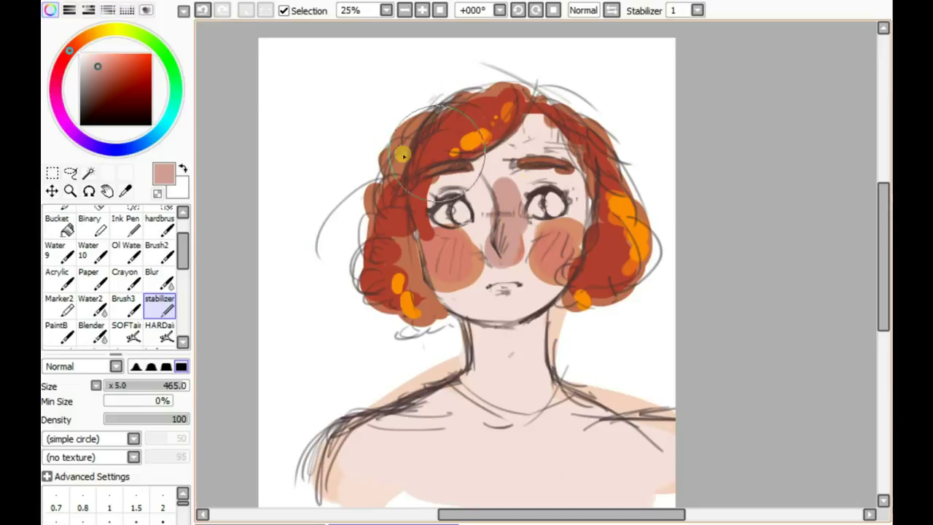
left_click_drag(487, 288, 519, 292)
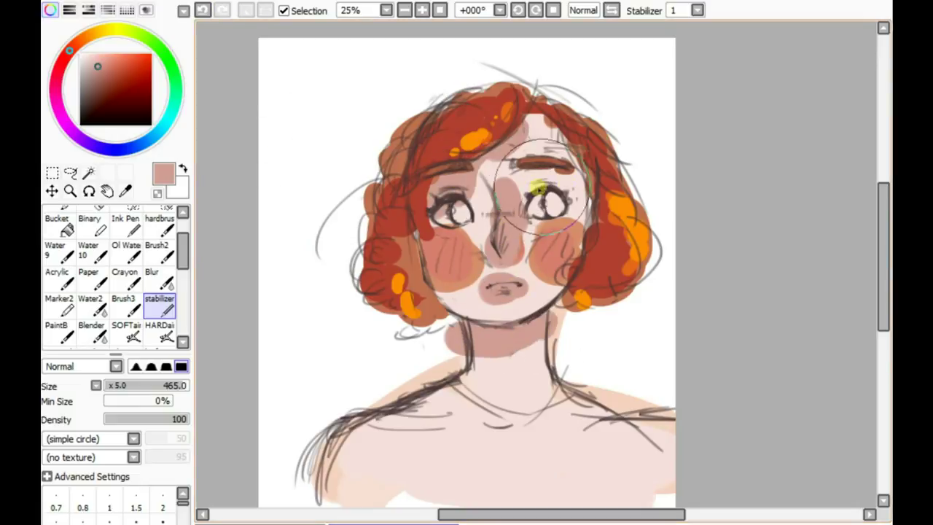
left_click(125, 190)
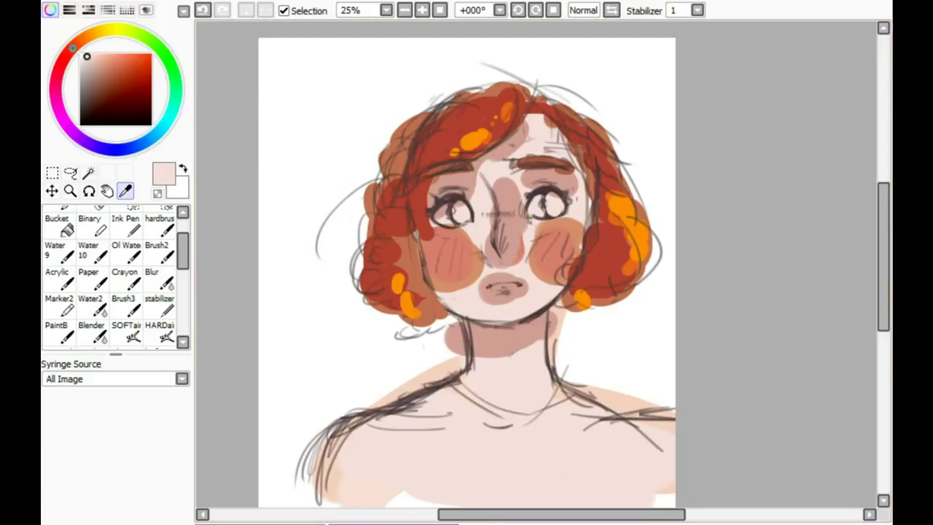
left_click(51, 172)
scroll(733, 454, "down", 3)
key("ctrl+a")
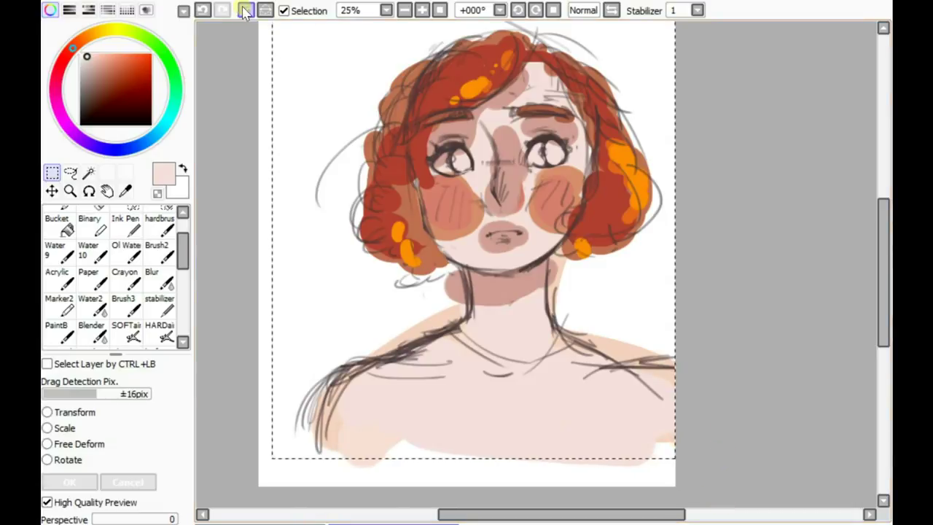
Step: With the blending brush, darken the nose and soften the mouth area with sampled pinks
left_click(125, 303)
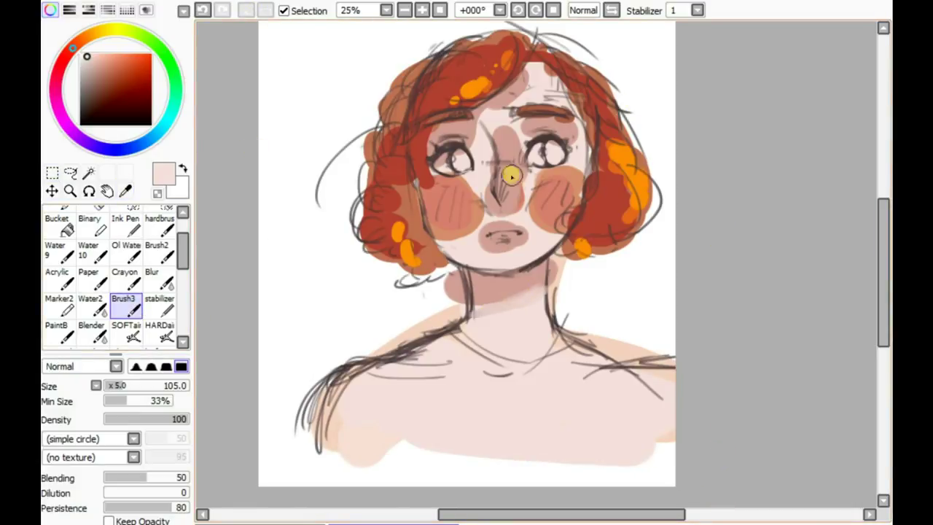
scroll(510, 173, "up", 1)
mouse_move(499, 219)
left_mouse_down()
mouse_move(510, 183)
mouse_move(475, 170)
mouse_move(515, 219)
mouse_move(502, 231)
left_mouse_up()
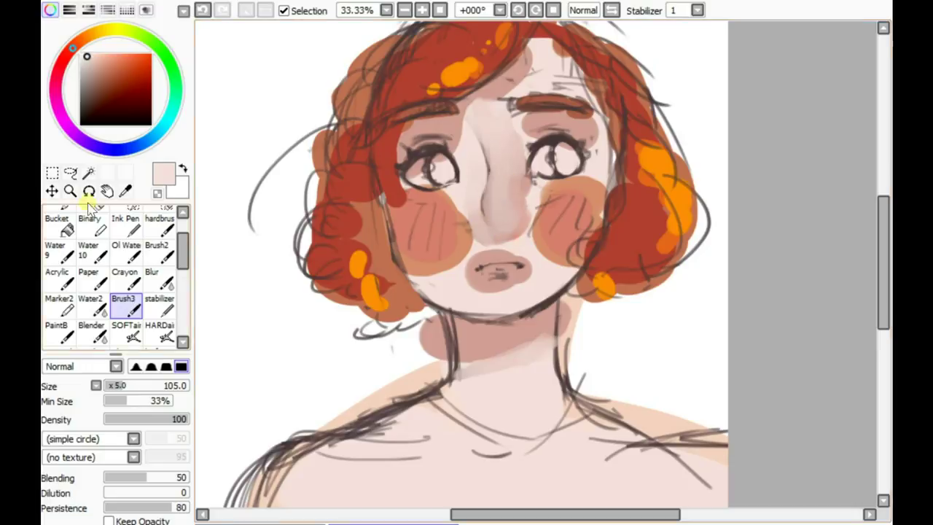
left_click(492, 206, "alt")
left_click(491, 232, "alt")
mouse_move(500, 219)
left_mouse_down()
mouse_move(501, 158)
mouse_move(493, 183)
left_mouse_up()
left_click(522, 269, "alt")
mouse_move(522, 270)
left_mouse_down()
mouse_move(479, 293)
mouse_move(507, 294)
left_mouse_up()
mouse_move(469, 270)
left_mouse_down()
mouse_move(515, 245)
mouse_move(508, 282)
left_mouse_up()
Step: Lighten the chin and blend skin over the left cheek, under the eye and chin edge
left_click(528, 274, "alt")
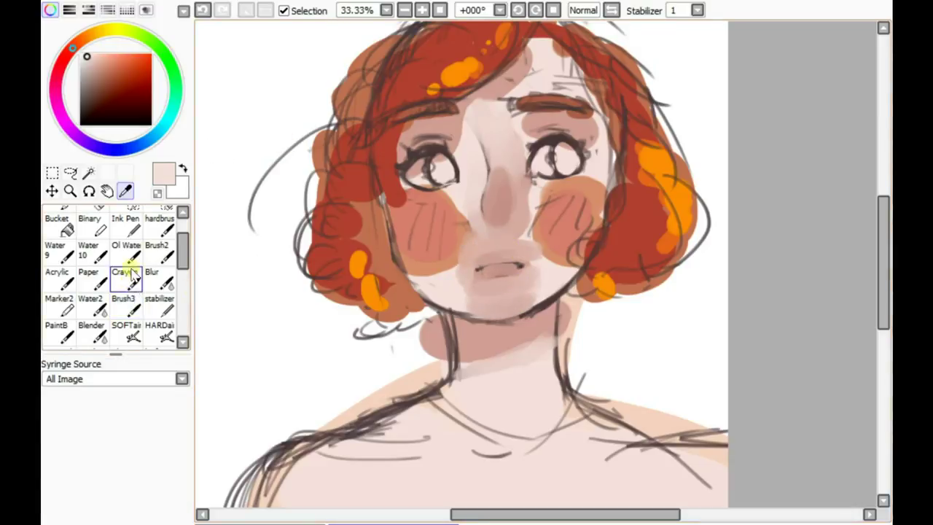
left_click_drag(548, 275, 529, 298)
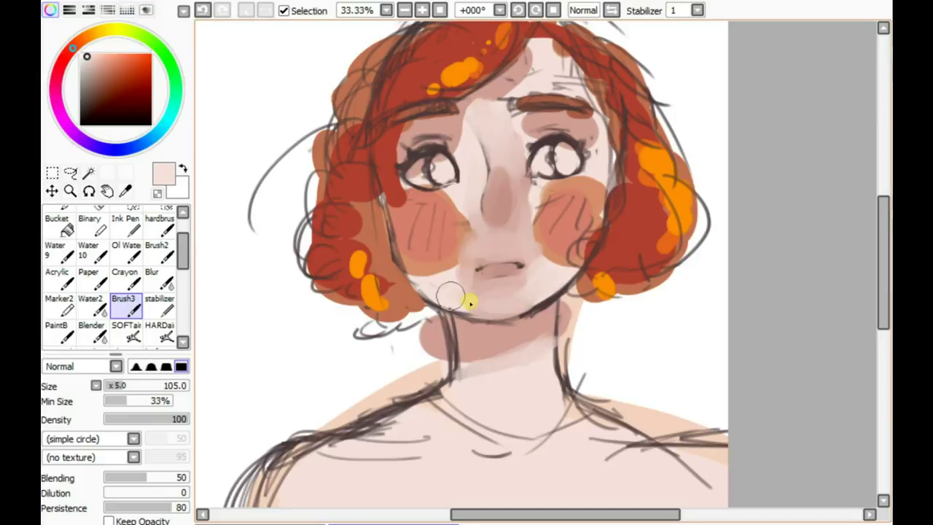
left_click_drag(455, 295, 457, 271)
left_click_drag(463, 194, 419, 191)
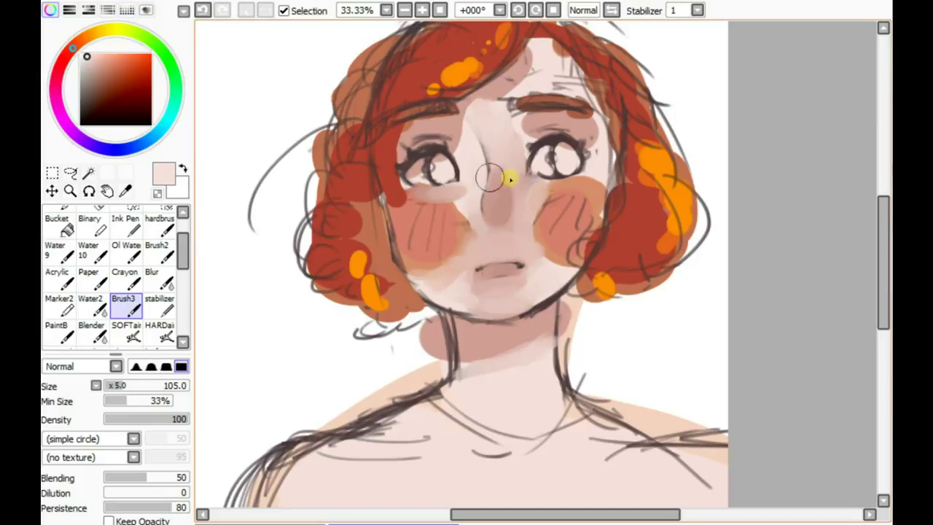
left_click_drag(447, 289, 430, 295)
left_click(203, 11)
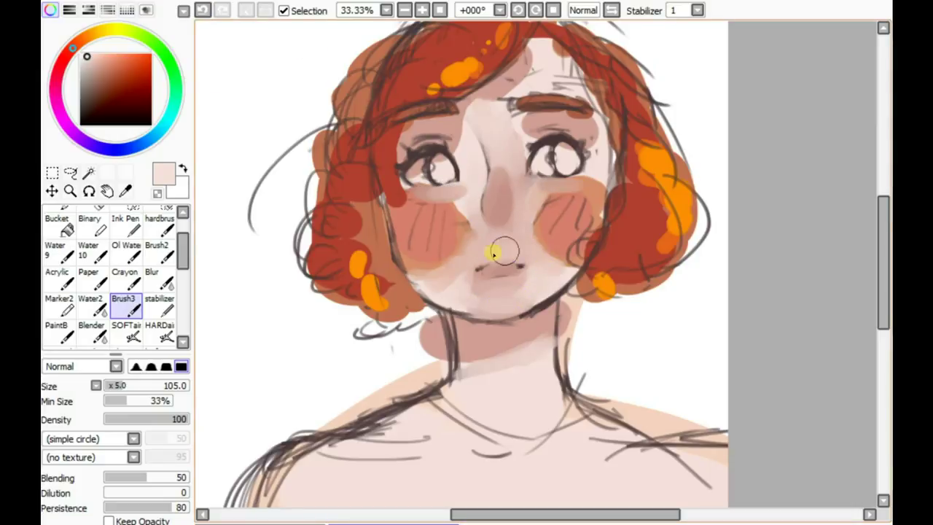
Step: Repaint both cheek blushes as smooth salmon patches and undo a stray mouth stroke
left_click(397, 254, "alt")
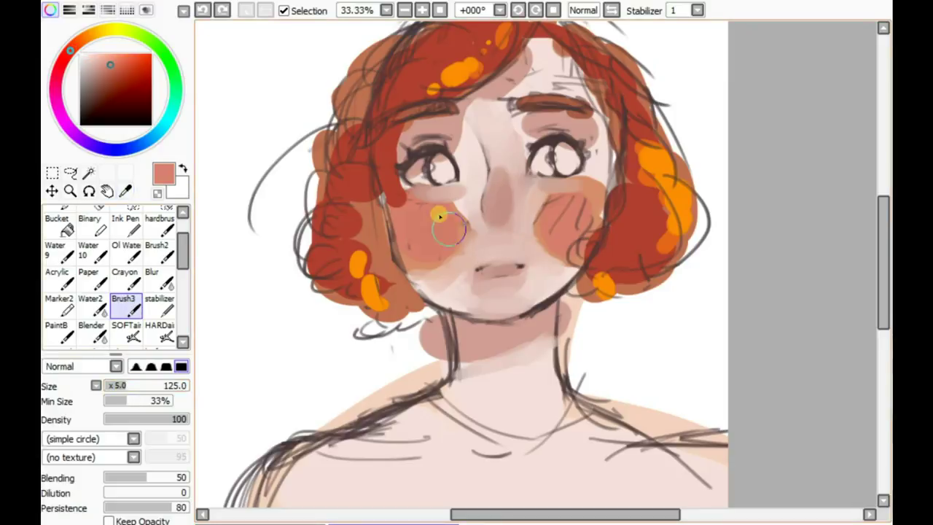
left_click_drag(416, 241, 438, 204)
mouse_move(406, 249)
left_mouse_down()
mouse_move(427, 202)
mouse_move(467, 215)
left_mouse_up()
mouse_move(535, 236)
left_mouse_down()
mouse_move(584, 223)
mouse_move(540, 219)
left_mouse_up()
left_click(586, 219, "alt")
left_click_drag(592, 204, 595, 241)
key("bracketleft")
key("bracketleft")
key("bracketleft")
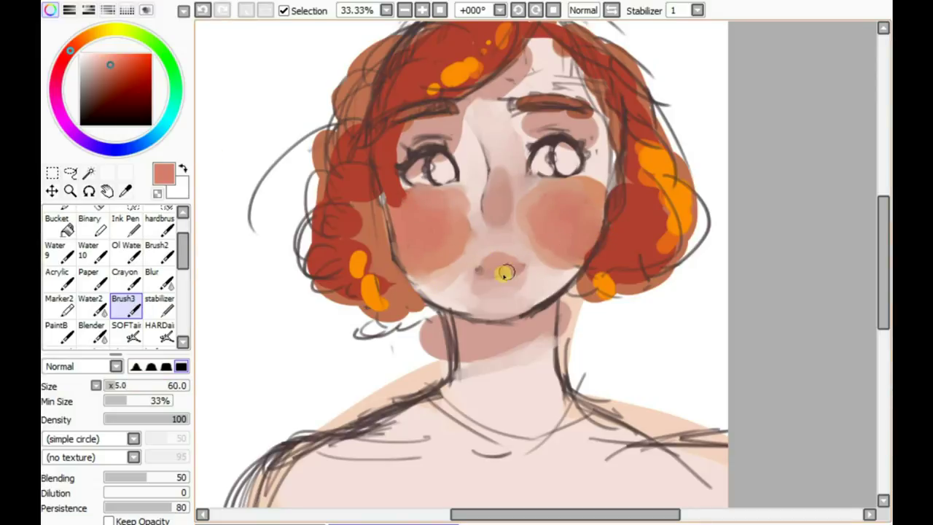
left_click(477, 269, "alt")
key("c")
left_click(205, 12)
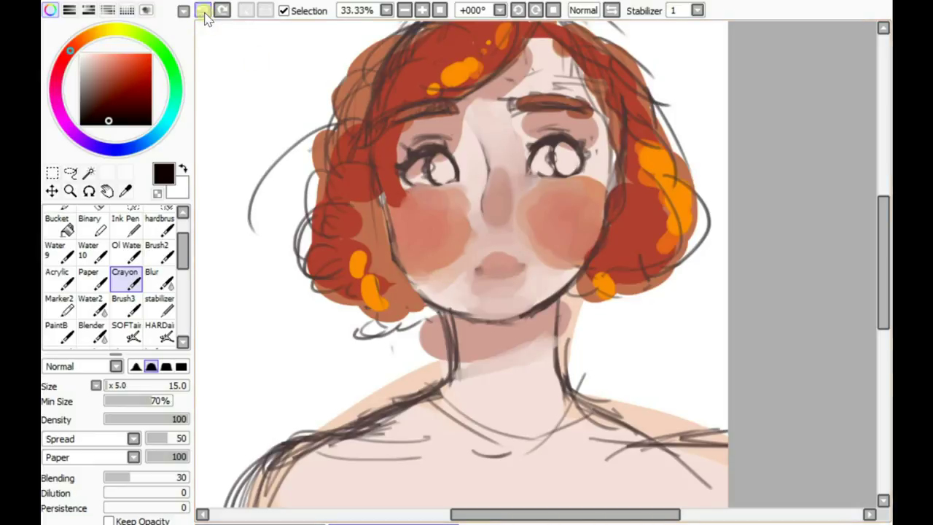
Step: Dab red-brown on the lips, mirror the canvas to check, and pick a near-black brown
left_click_drag(137, 96, 110, 88)
left_click(516, 267)
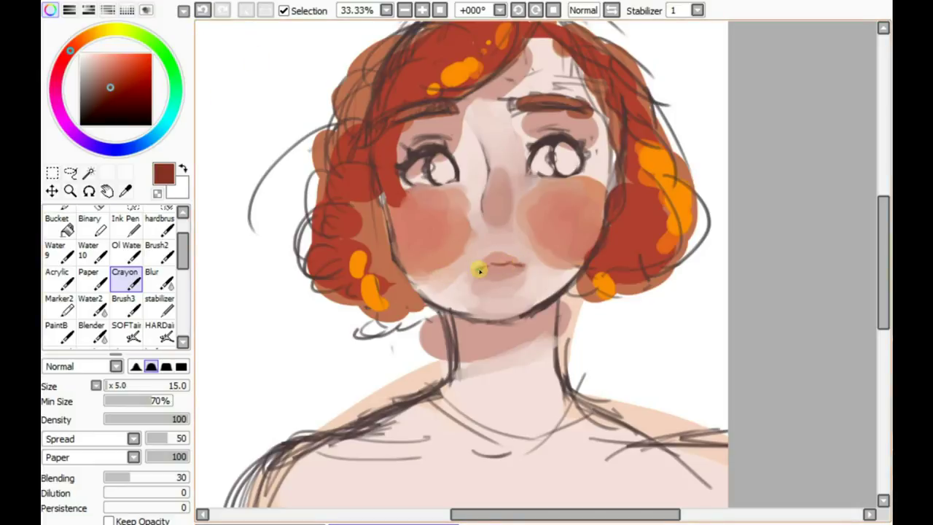
key("h")
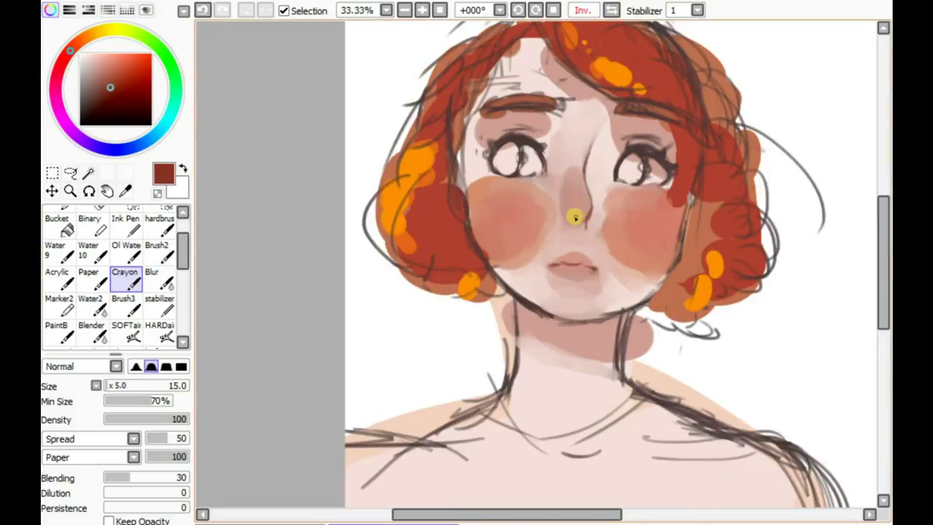
key("h")
left_click(493, 198, "alt")
key("b")
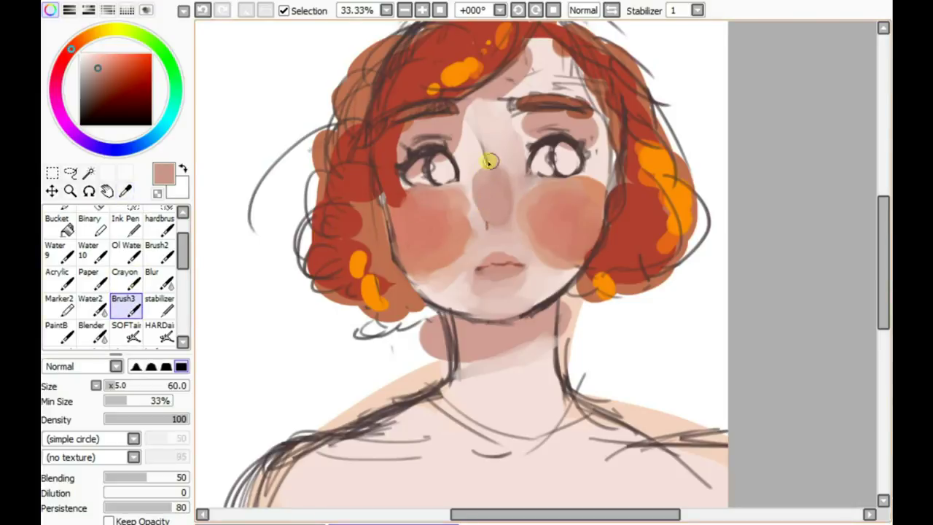
left_click(496, 221, "alt")
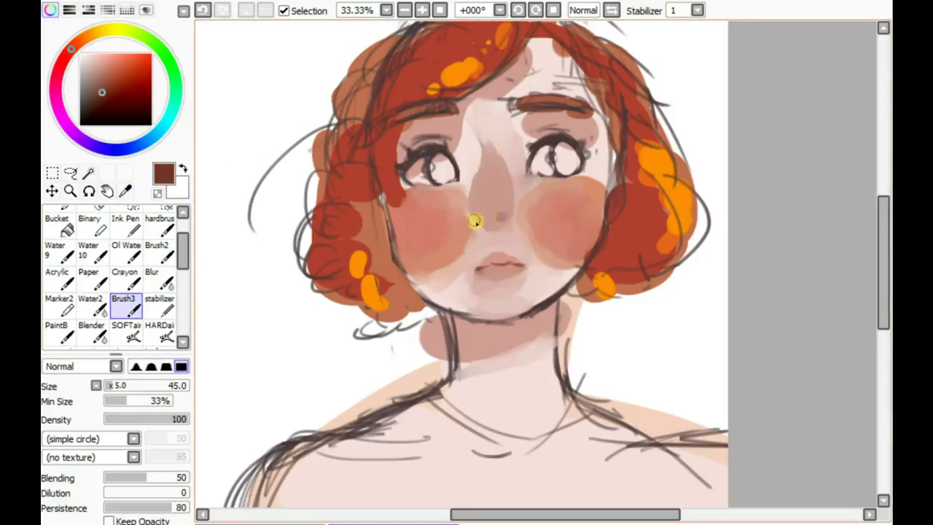
left_click(487, 217, "alt")
left_click(130, 337)
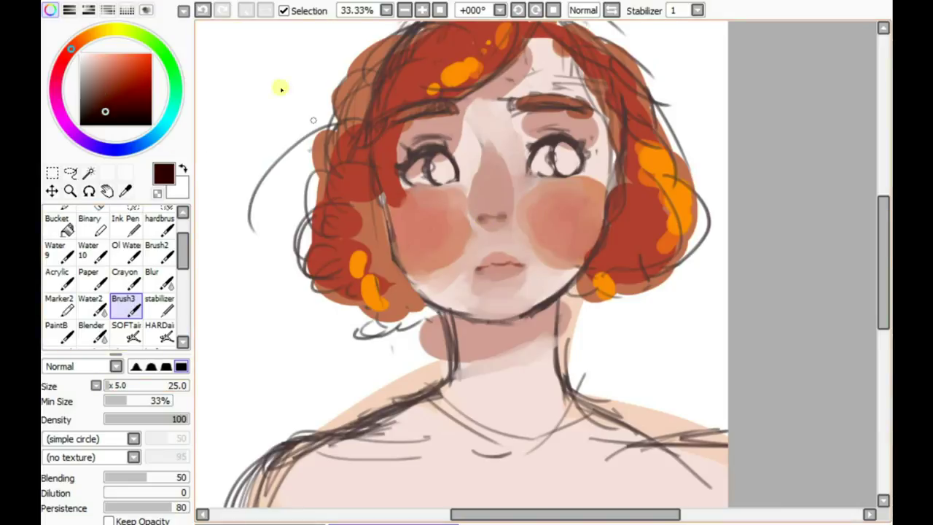
Step: Try salmon and red tones, discard a too-pale nose highlight, and sample pink from the face
left_click(473, 209, "alt")
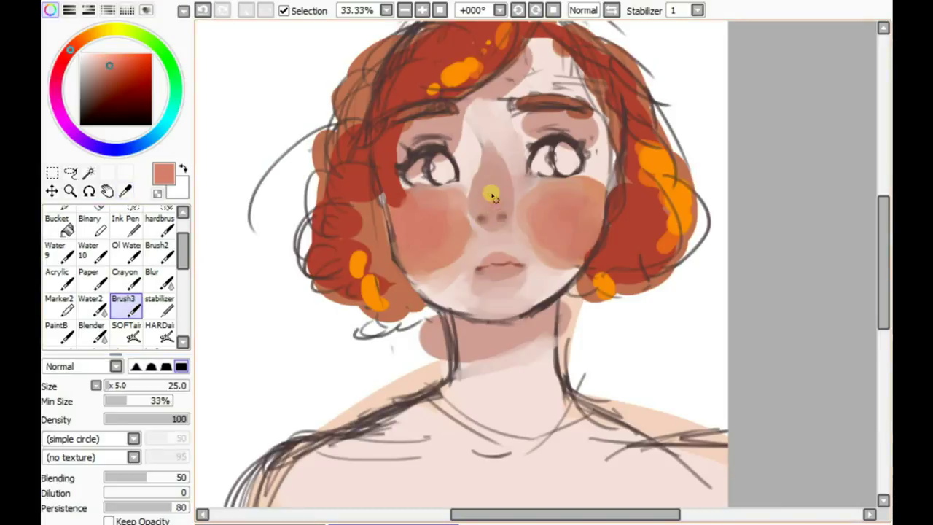
left_click(494, 217, "alt")
left_click(497, 212, "alt")
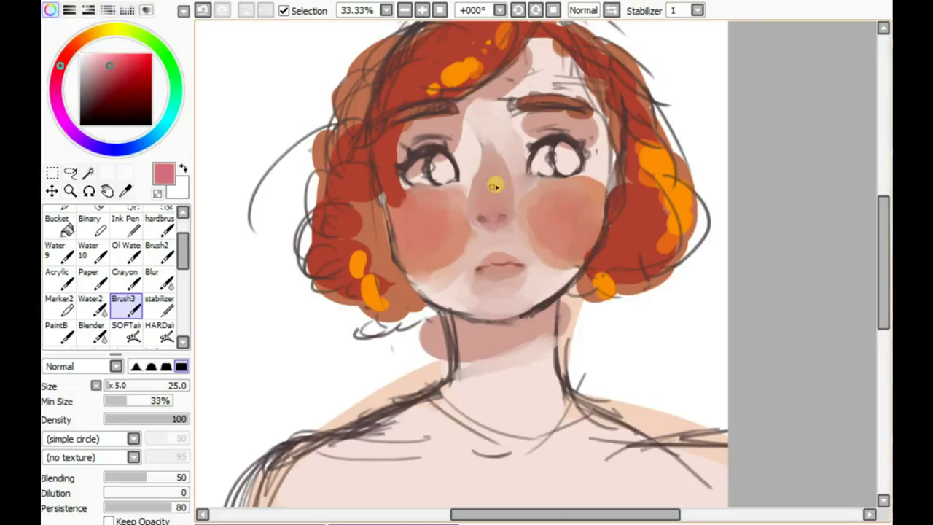
left_click_drag(100, 66, 126, 62)
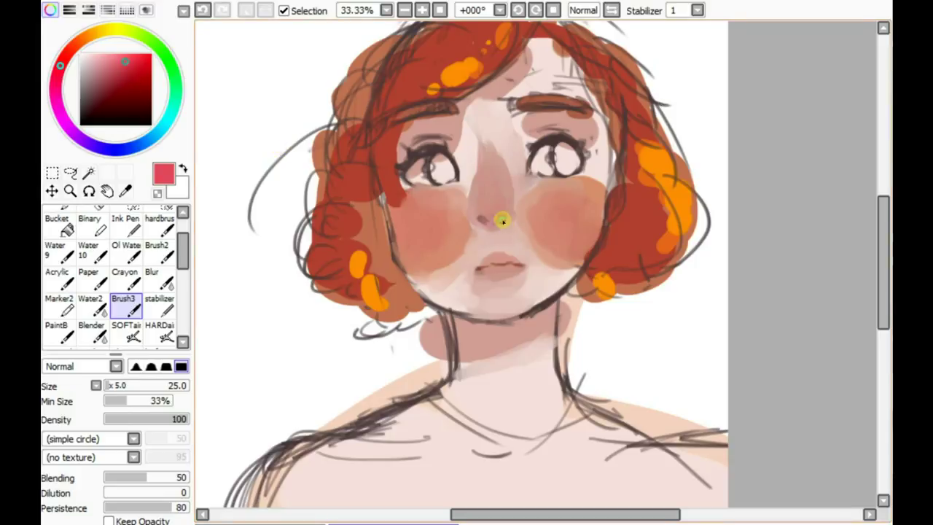
left_click(487, 229, "alt")
left_click(481, 215, "alt")
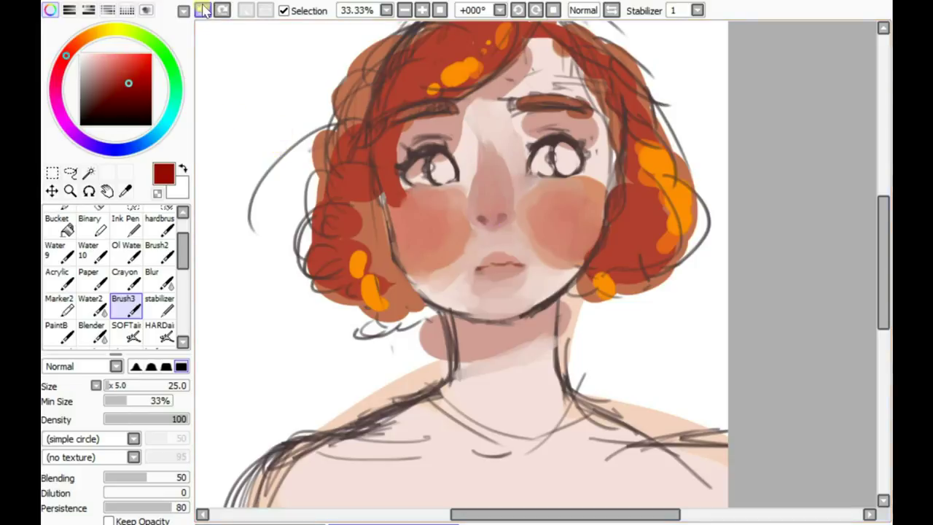
left_click(126, 191)
left_click(483, 195)
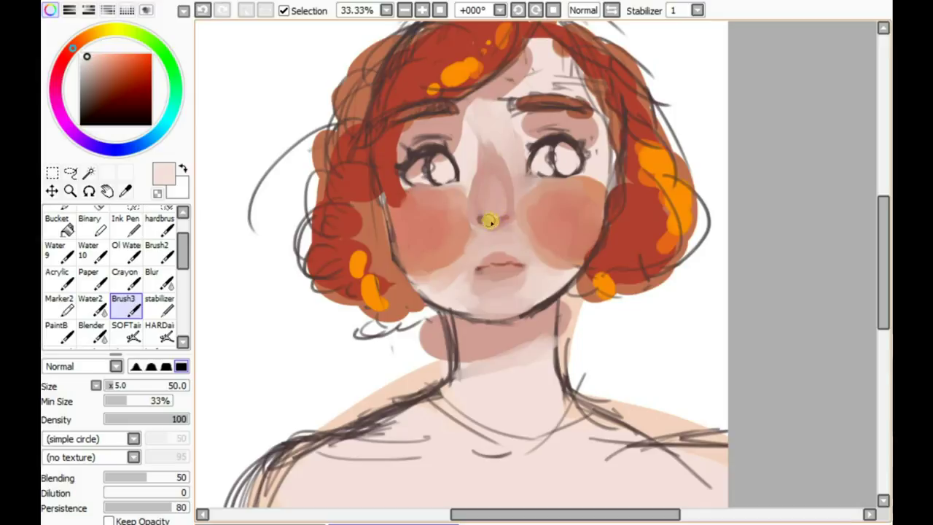
left_click_drag(493, 186, 495, 215)
left_click(206, 12)
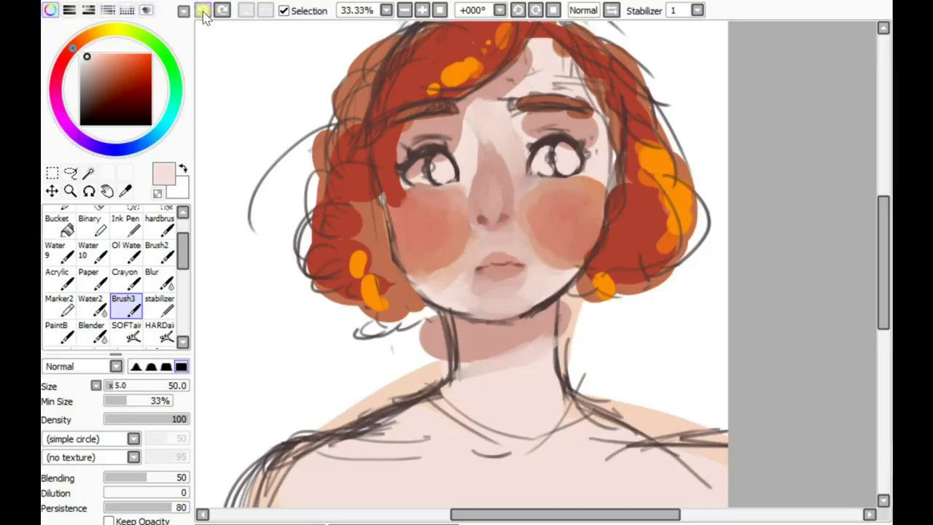
left_click(437, 226, "alt")
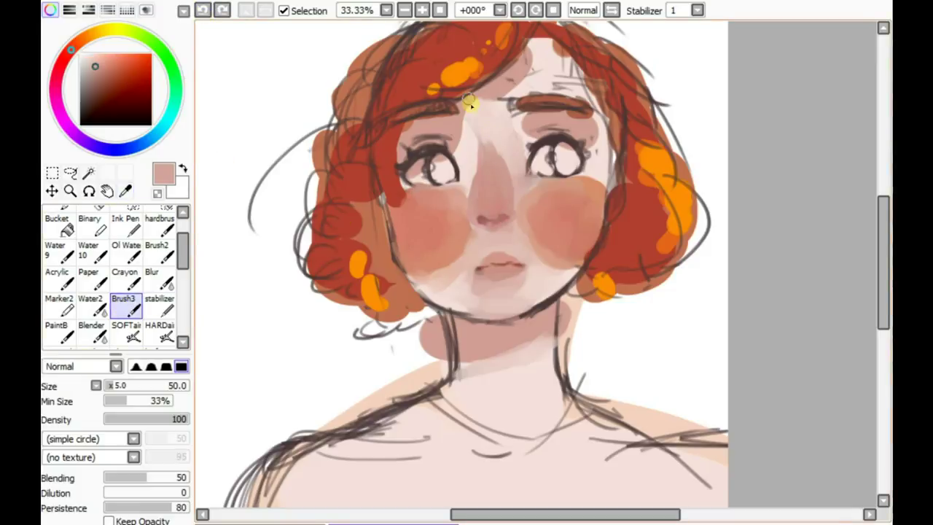
Step: Paint pink shading down the forehead and nose bridge, then pick a lighter beige skin tone
left_click_drag(475, 103, 474, 117)
left_click(475, 116, "alt")
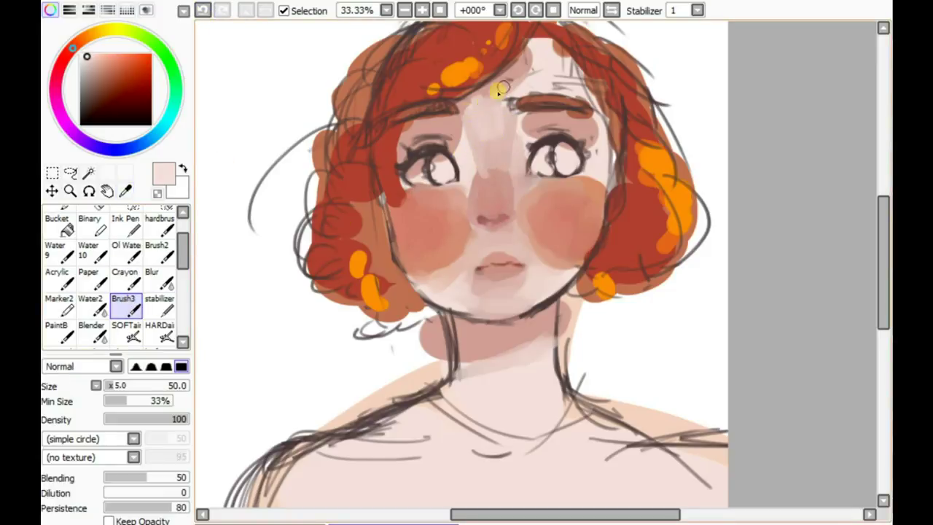
left_click(491, 177, "alt")
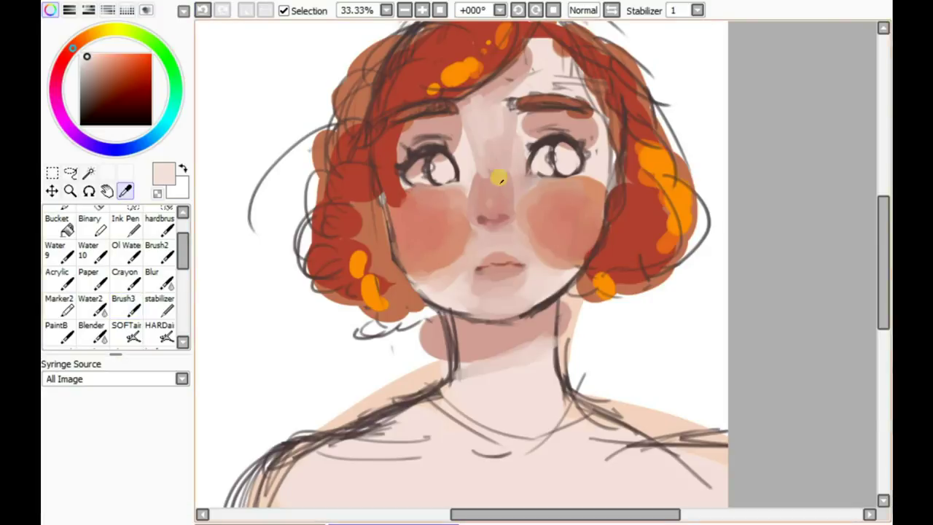
key("bracketleft")
key("bracketleft")
left_click(474, 216, "alt")
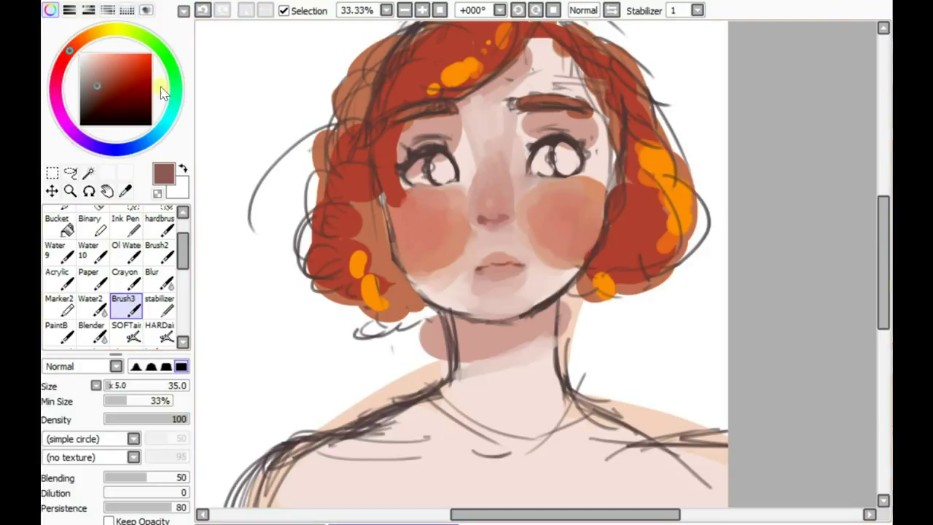
left_click(473, 211, "alt")
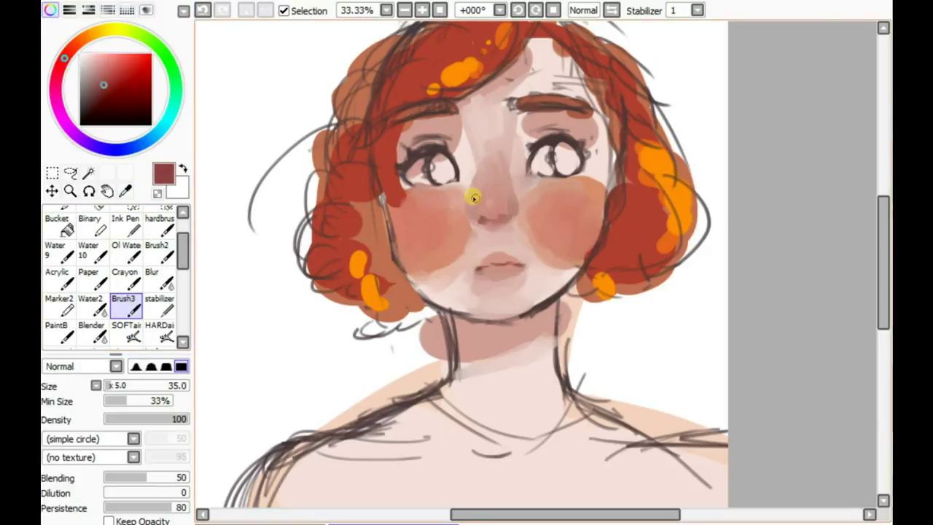
left_click(522, 158, "alt")
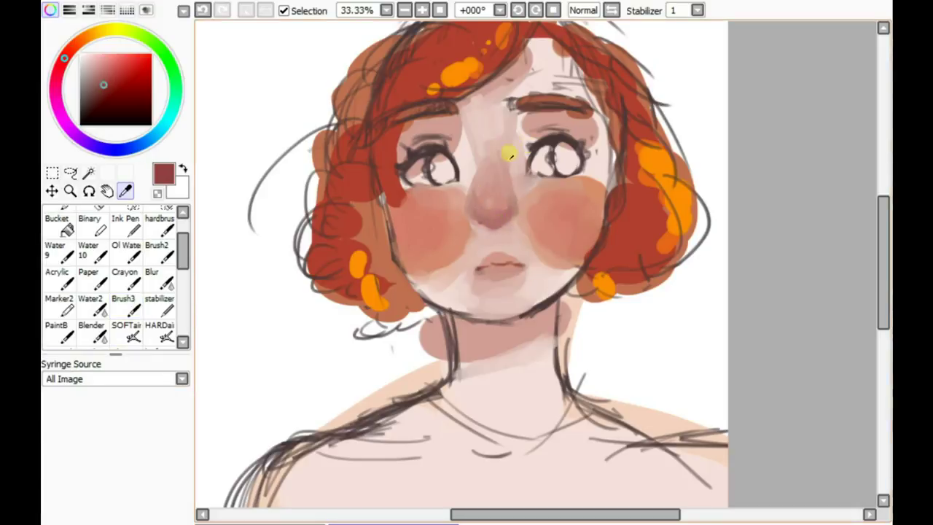
left_click(467, 156, "alt")
Step: Cover the forehead sketch lines and repaint the chin with skin tone at brush size 40
mouse_move(471, 99)
left_mouse_down()
mouse_move(541, 67)
mouse_move(584, 87)
left_mouse_up()
left_click_drag(417, 280, 500, 304)
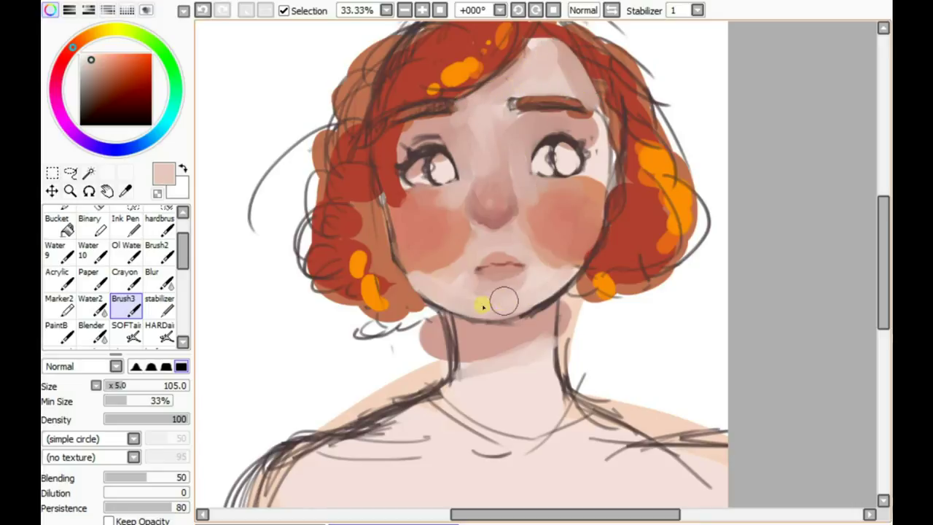
left_click(413, 245, "alt")
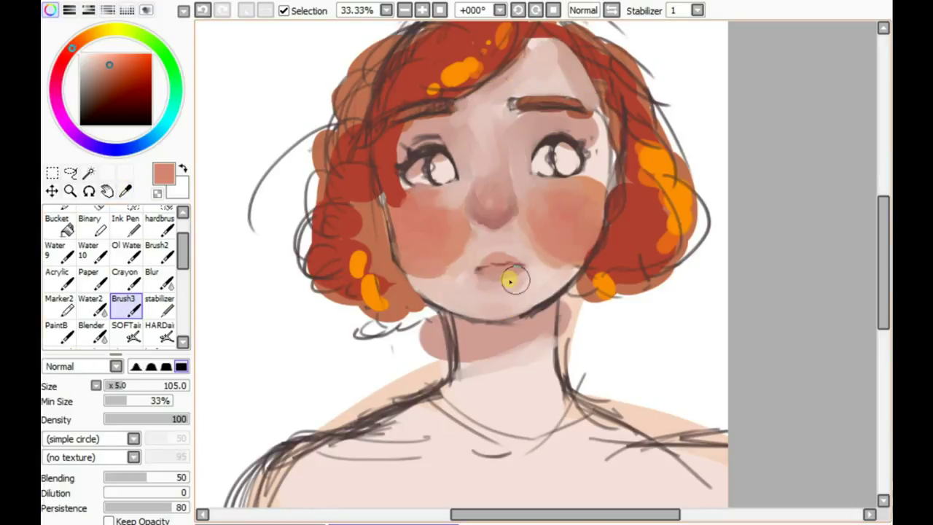
left_click_drag(510, 282, 502, 270)
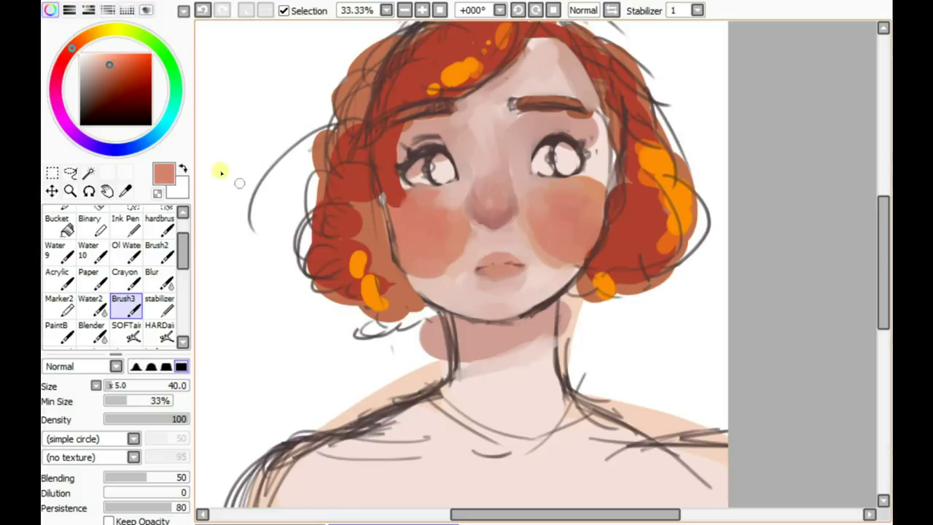
left_click(160, 226)
left_click(493, 251, "alt")
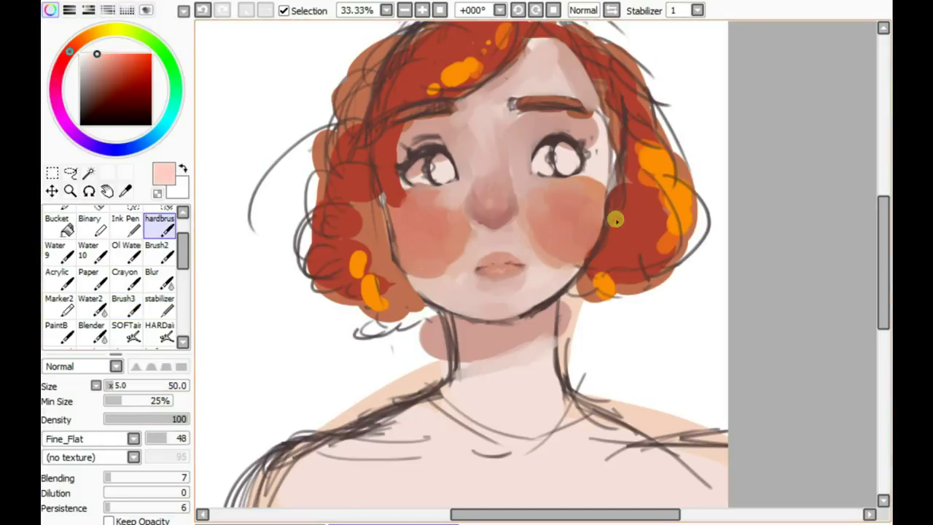
left_click_drag(616, 220, 572, 202)
left_click(203, 10)
Step: Paint a deepening shadow band under the chin onto the neck with salmon tones
left_click(627, 204, "alt")
left_click(124, 306)
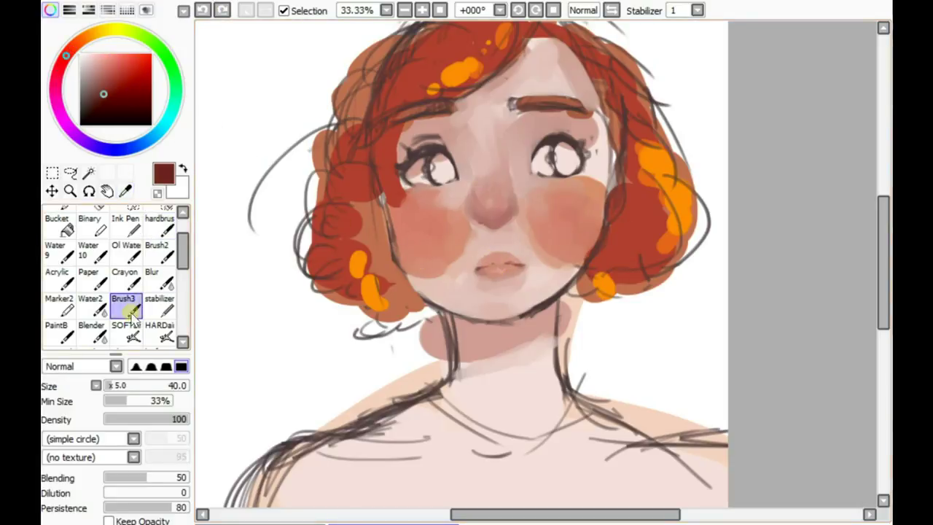
left_click(124, 278)
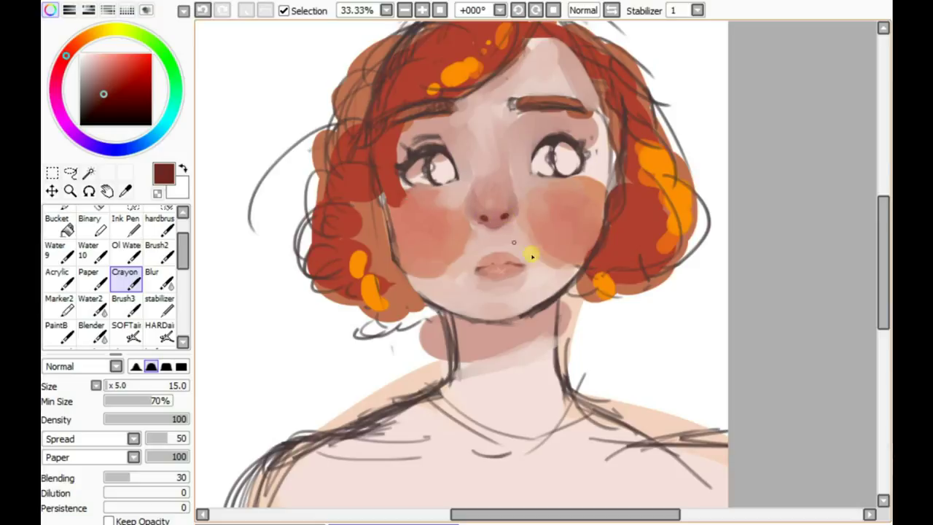
left_click(510, 267, "alt")
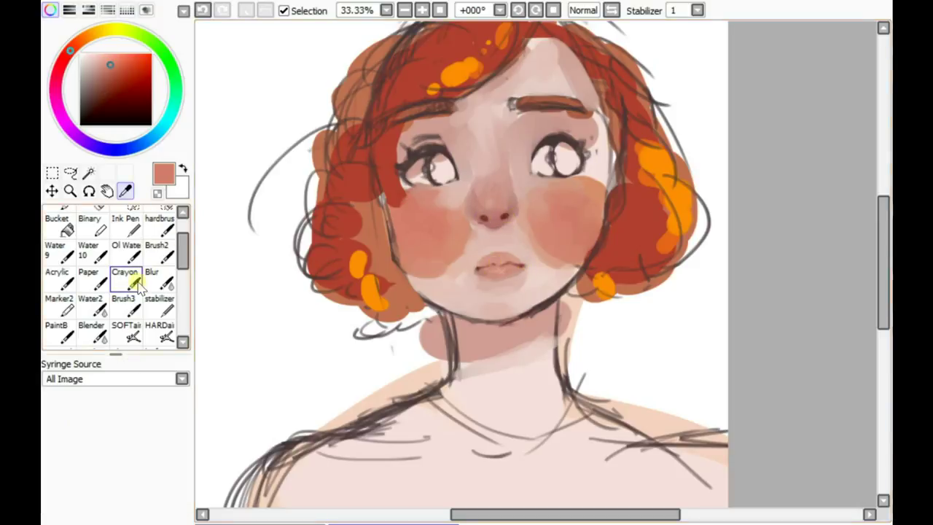
left_click(124, 303)
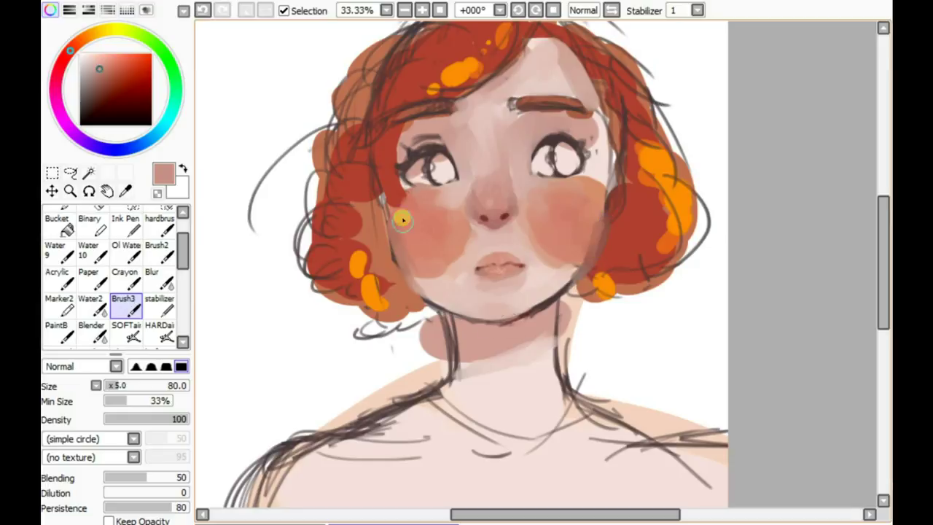
mouse_move(452, 318)
left_mouse_down()
mouse_move(506, 325)
mouse_move(470, 331)
left_mouse_up()
left_click(448, 331, "alt")
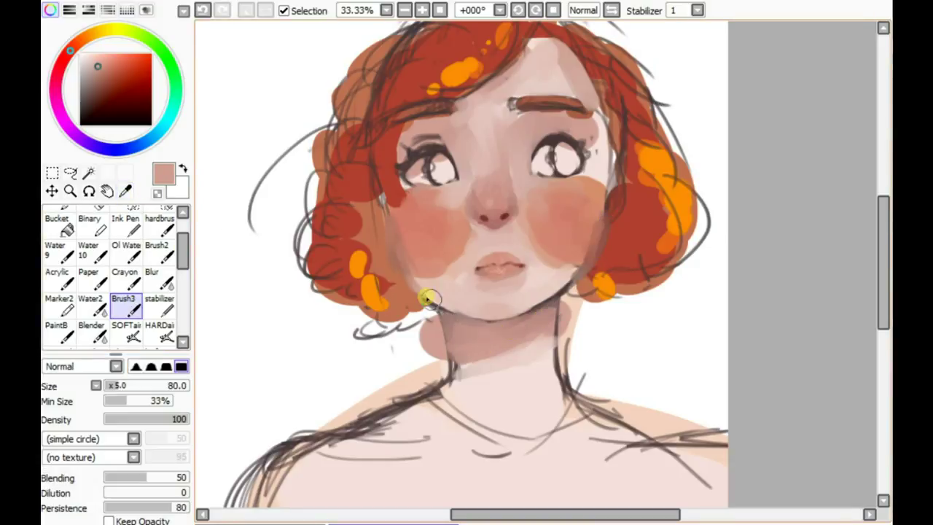
Step: Paint fuller reddish-brown eyebrows and cover the red hair patch beside the left eye with skin
left_click(583, 127, "alt")
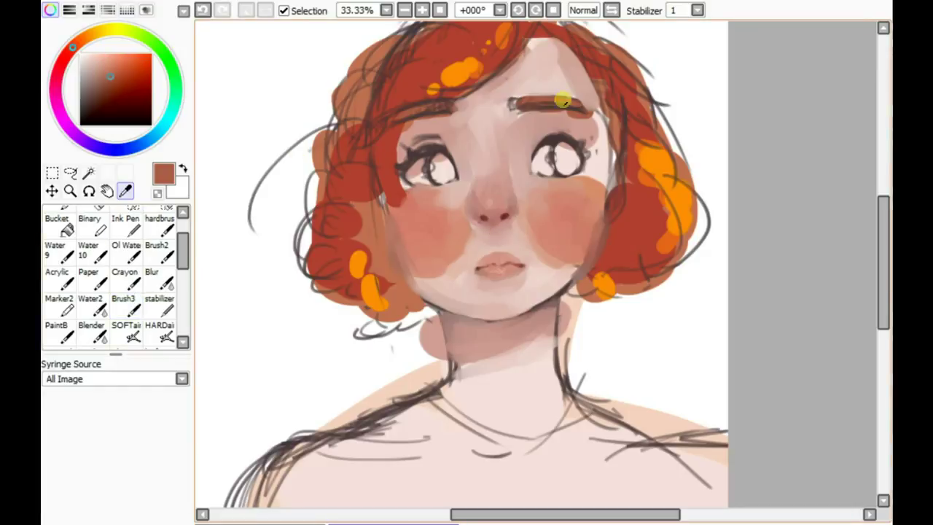
left_click_drag(455, 110, 393, 117)
mouse_move(535, 119)
left_mouse_down()
mouse_move(516, 111)
mouse_move(585, 115)
left_mouse_up()
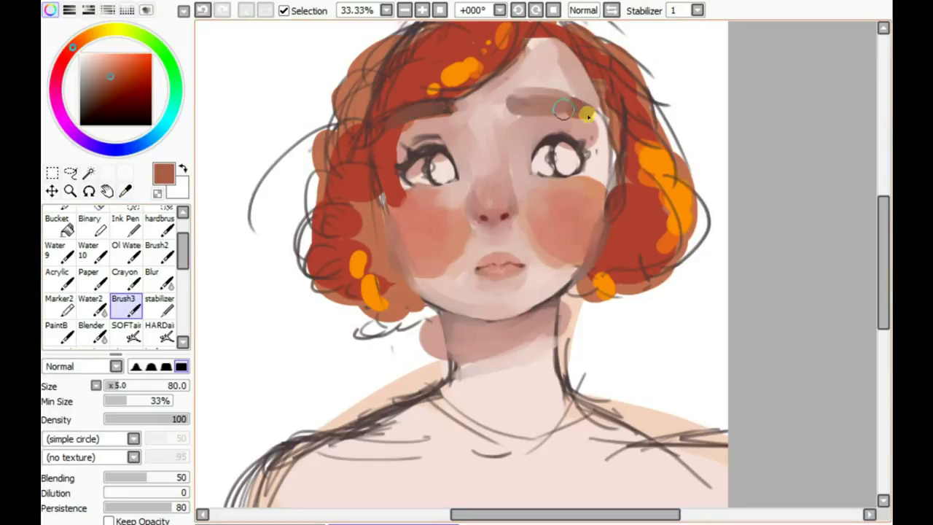
left_click_drag(456, 109, 394, 120)
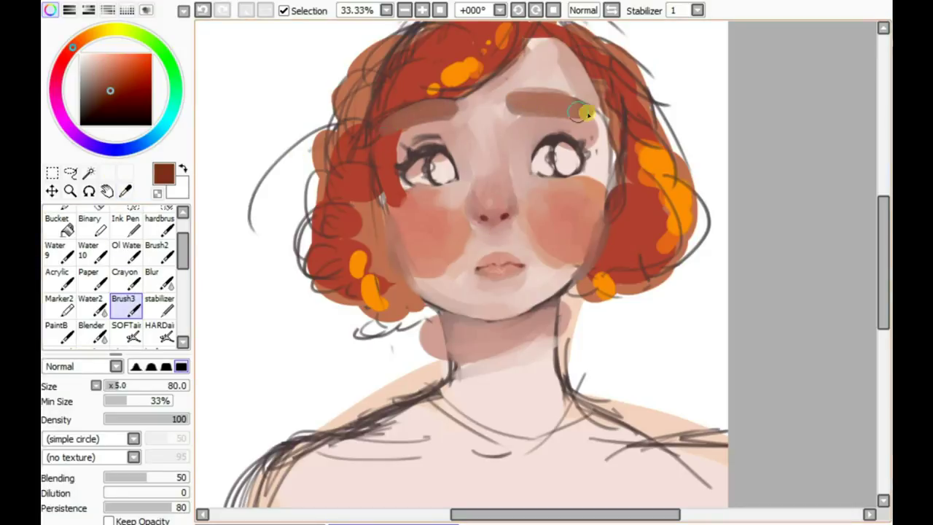
left_click(441, 110, "alt")
left_click_drag(590, 109, 609, 99)
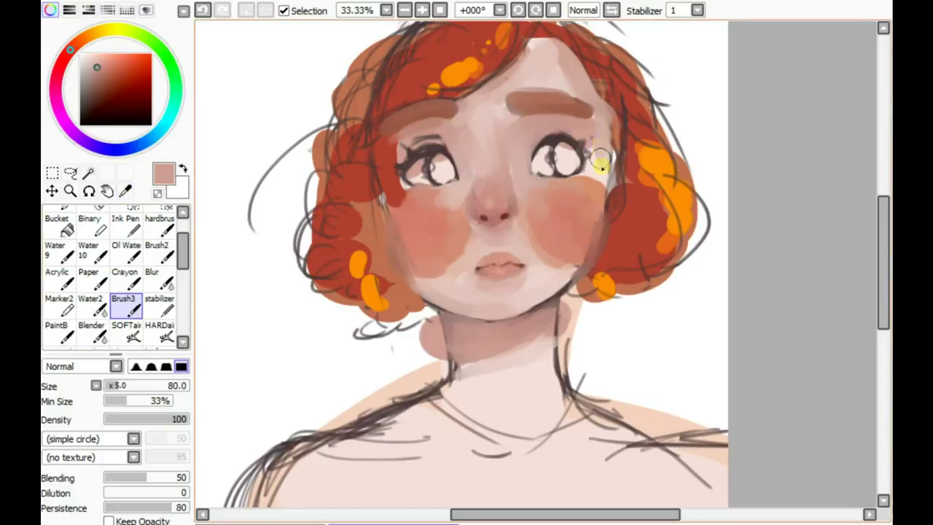
left_click_drag(381, 162, 400, 187)
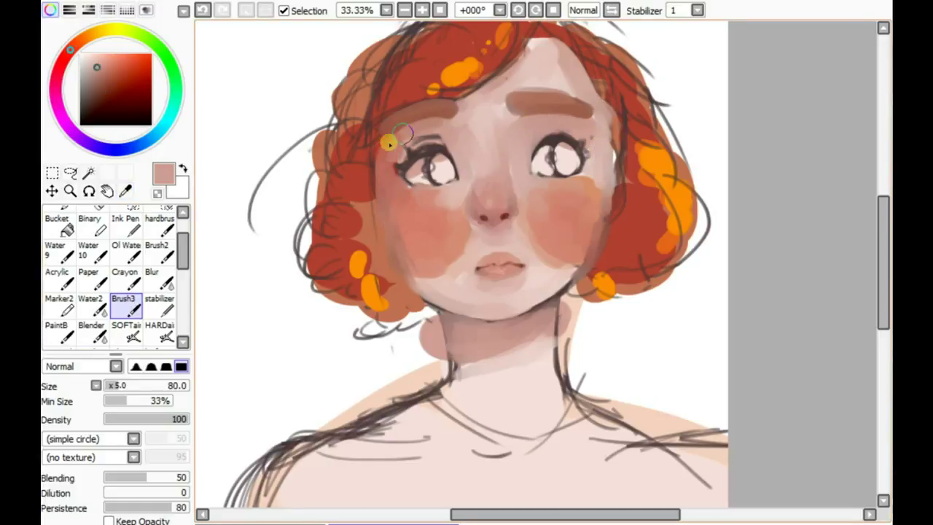
Step: Paint skin along the left face edge and over the neck and collarbone sketch lines
left_click(126, 250)
left_click(125, 277)
left_click(202, 10)
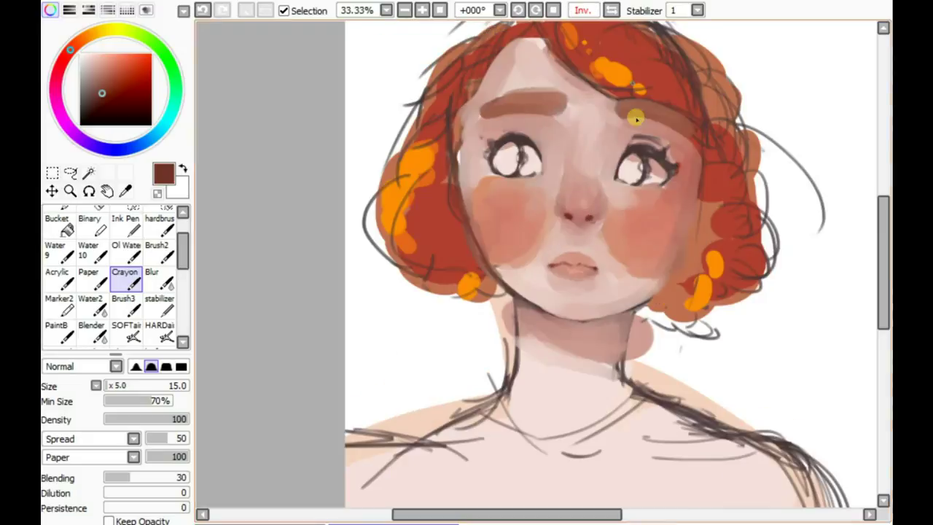
left_click(202, 12)
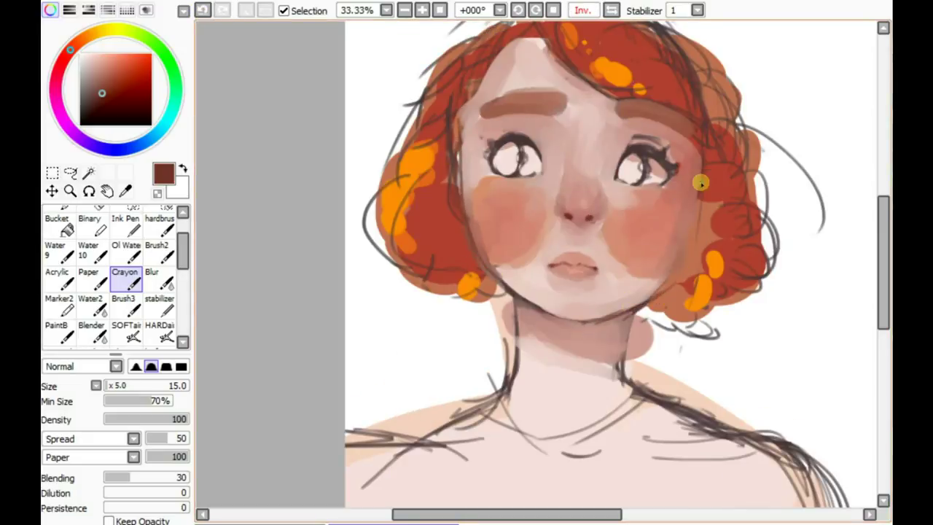
key("h")
left_click_drag(397, 156, 387, 285)
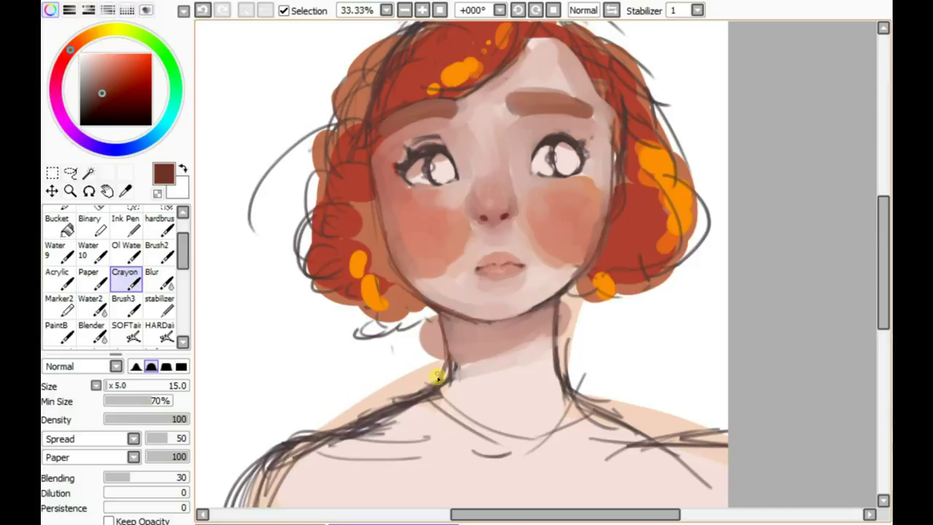
left_click(533, 395, "alt")
mouse_move(533, 396)
left_mouse_down()
mouse_move(375, 452)
mouse_move(693, 484)
mouse_move(306, 482)
left_mouse_up()
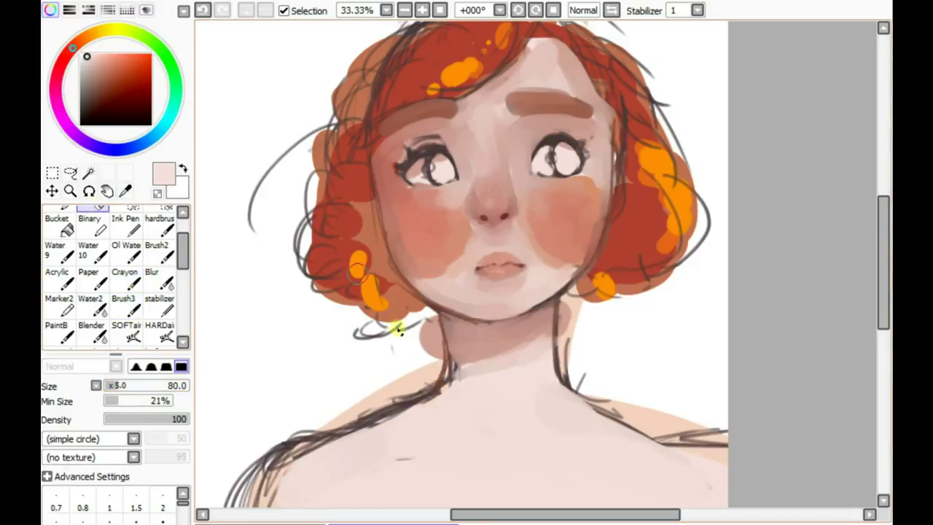
Step: Paint skin tone over the shoulder line while checking the drawing mirrored
scroll(390, 263, "down", 2)
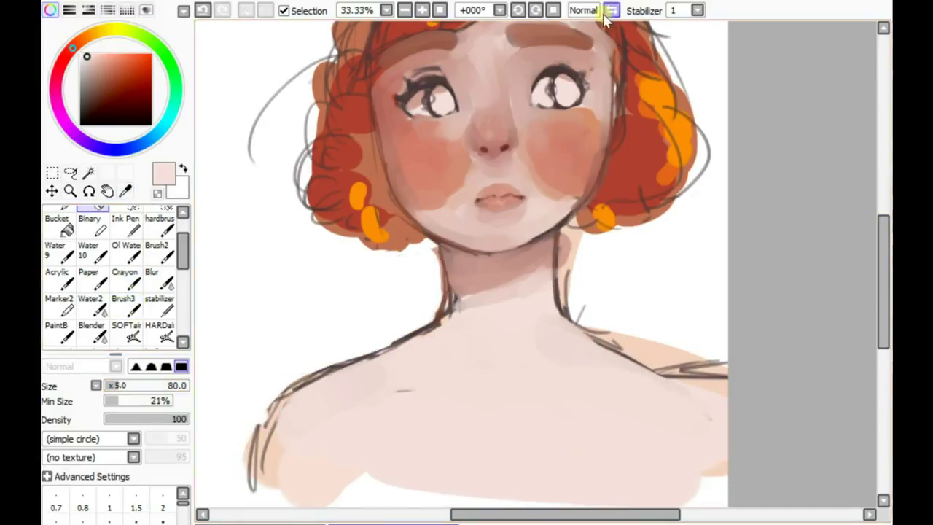
left_click(587, 11)
mouse_move(485, 309)
left_mouse_down()
mouse_move(340, 402)
mouse_move(346, 358)
left_mouse_up()
left_click(584, 10)
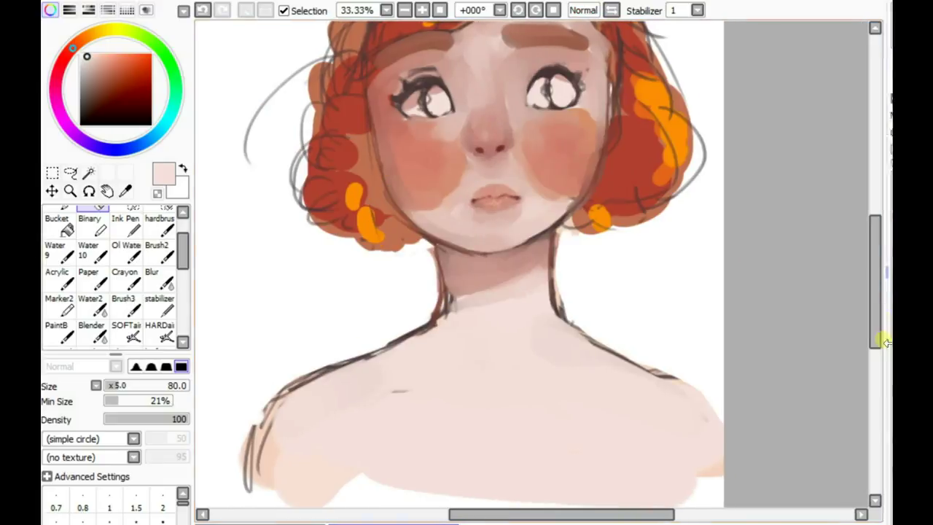
scroll(846, 284, "up", 5)
scroll(846, 284, "down", 1)
scroll(846, 285, "down", 3)
Step: Dab muted pink onto the chest and sample light skin and pink tones
left_click(459, 259, "alt")
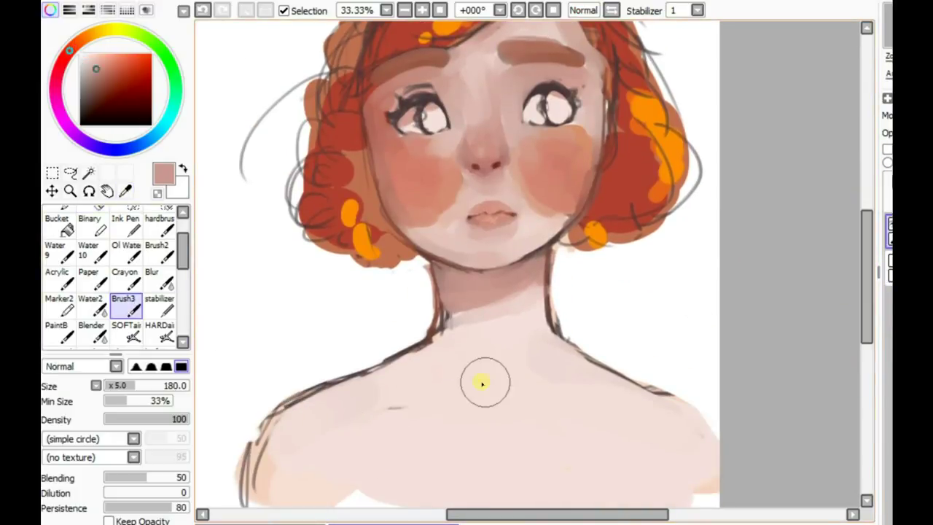
left_click(488, 393)
left_click(358, 442, "alt")
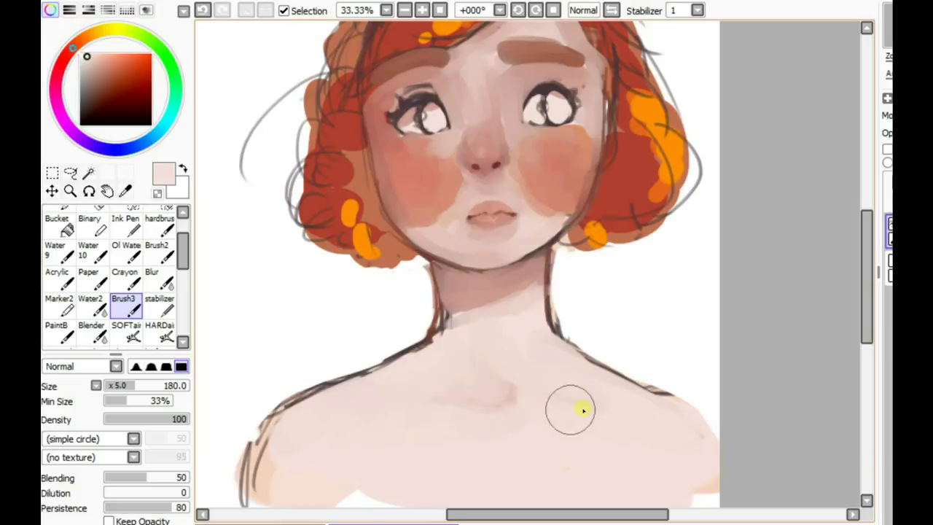
key("alt")
left_click(444, 319, "alt")
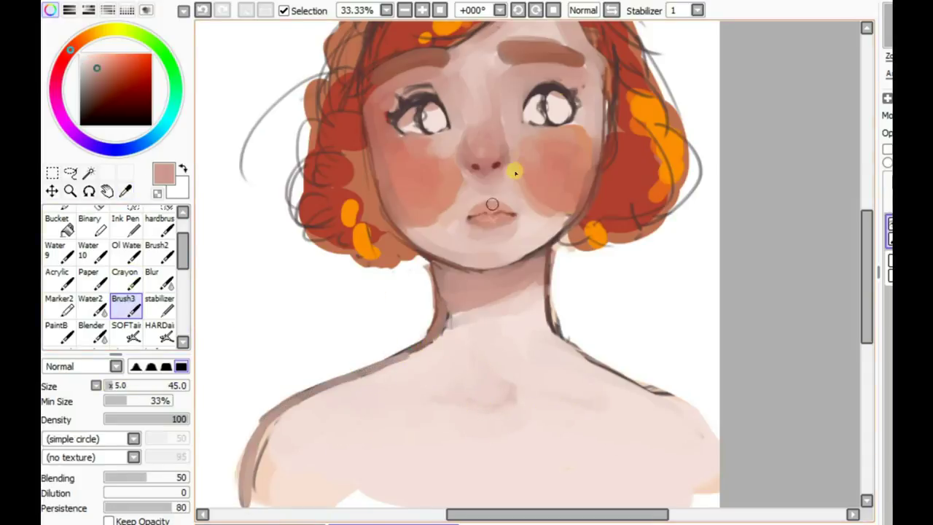
Step: Lighten the dark shoulder and neck outline with the eraser brush, then pick a light peach
key("h")
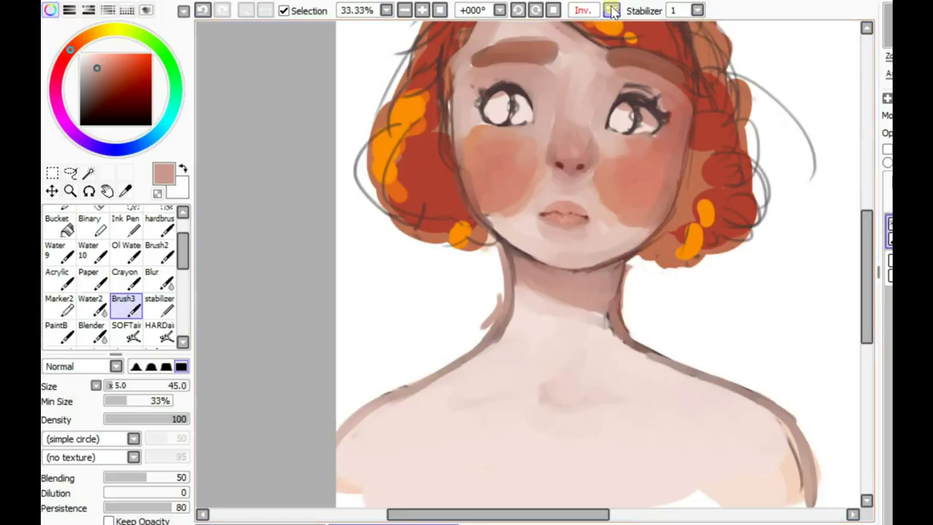
key("h")
key("e")
left_click_drag(569, 321, 689, 401)
key("h")
left_click_drag(493, 302, 340, 428)
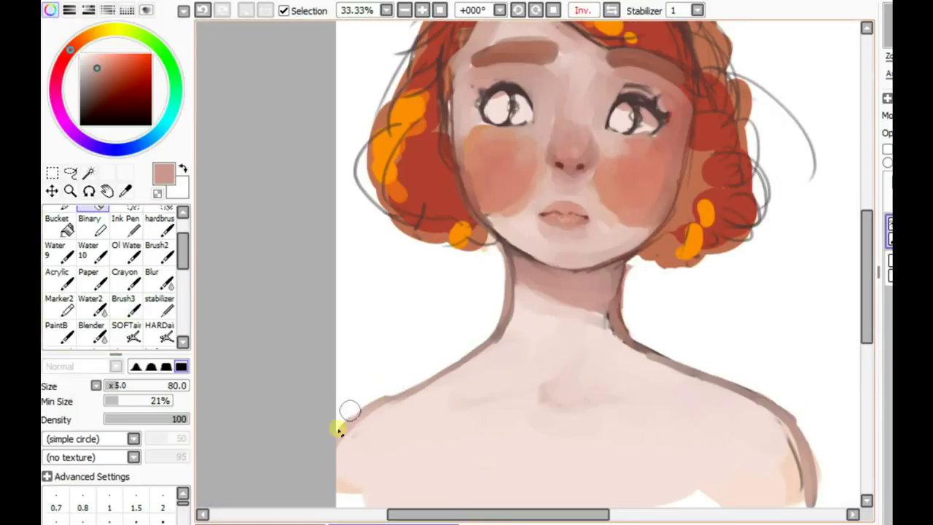
key("h")
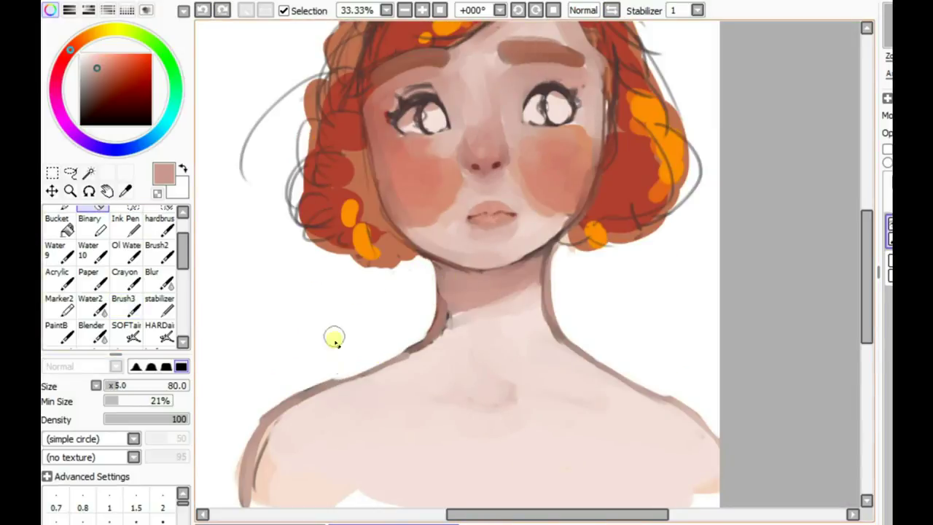
key("b")
left_click(530, 260, "alt")
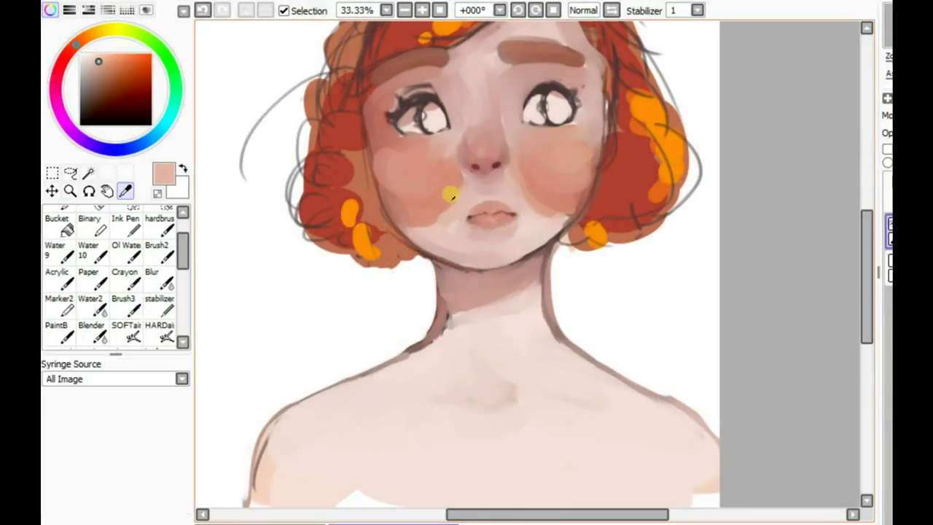
Step: Sample a darker peach from the cheek and repaint the blush on both cheeks
left_click(450, 178, "alt")
left_click_drag(542, 135, 566, 170)
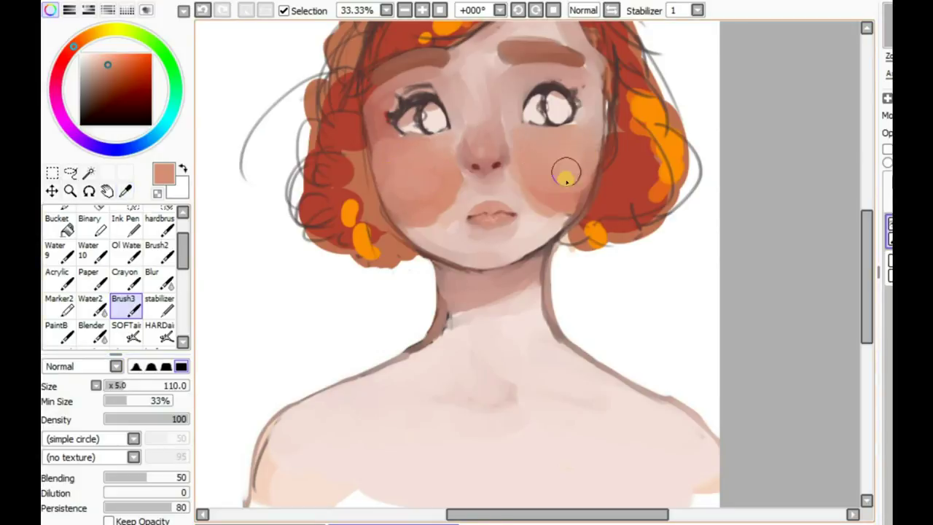
mouse_move(406, 208)
left_mouse_down()
mouse_move(437, 175)
mouse_move(430, 157)
left_mouse_up()
left_click(205, 11)
Step: Rework the cheek blush with a larger brush, undoing and restoring strokes, then shrink the brush to 80
key("bracketright")
left_click_drag(562, 172, 566, 152)
left_click(205, 12)
left_click(204, 12)
left_click(205, 11)
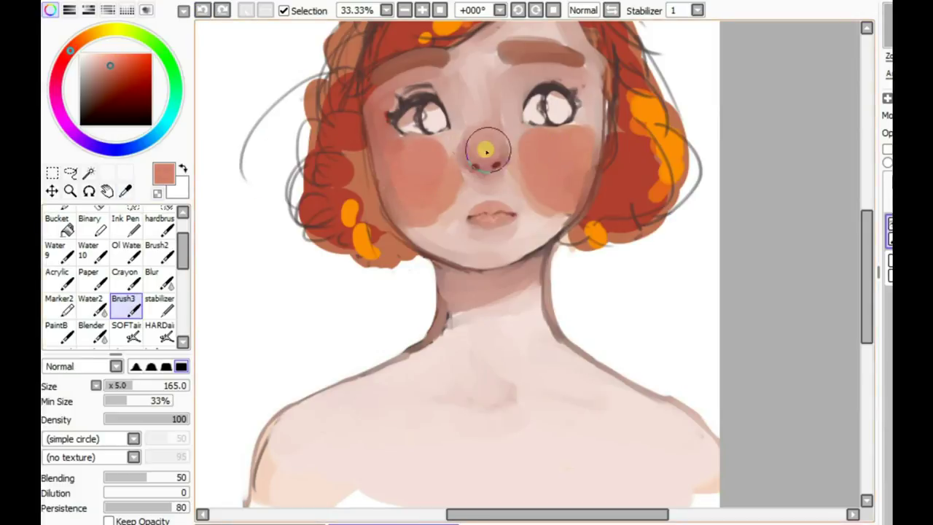
key("bracketleft")
key("bracketleft")
key("bracketleft")
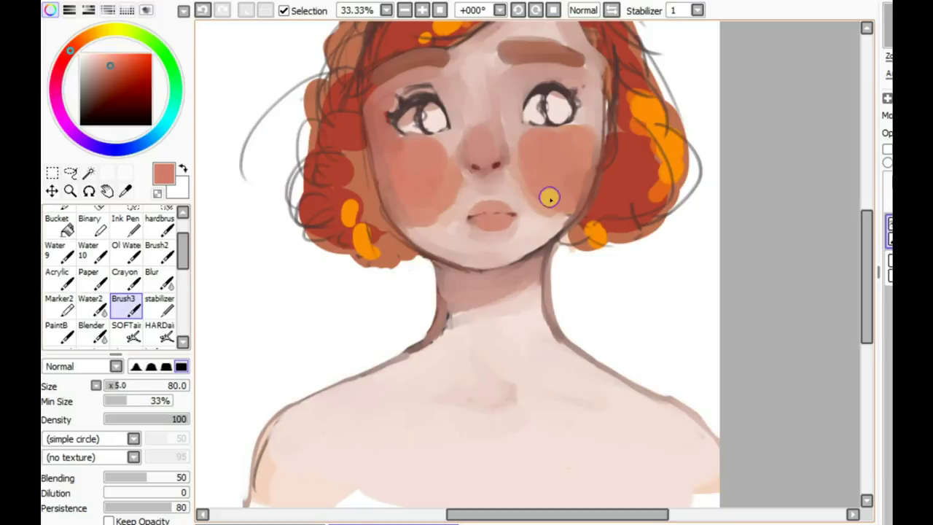
Step: Sample darker rose from the lips, undo the last stroke, and pick a darker red for the hair
left_click(484, 219, "alt")
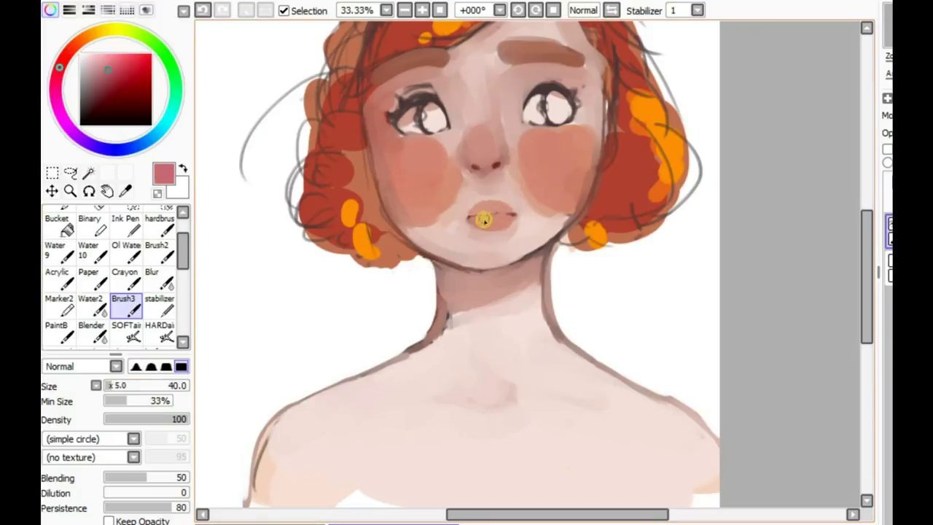
left_click(203, 11)
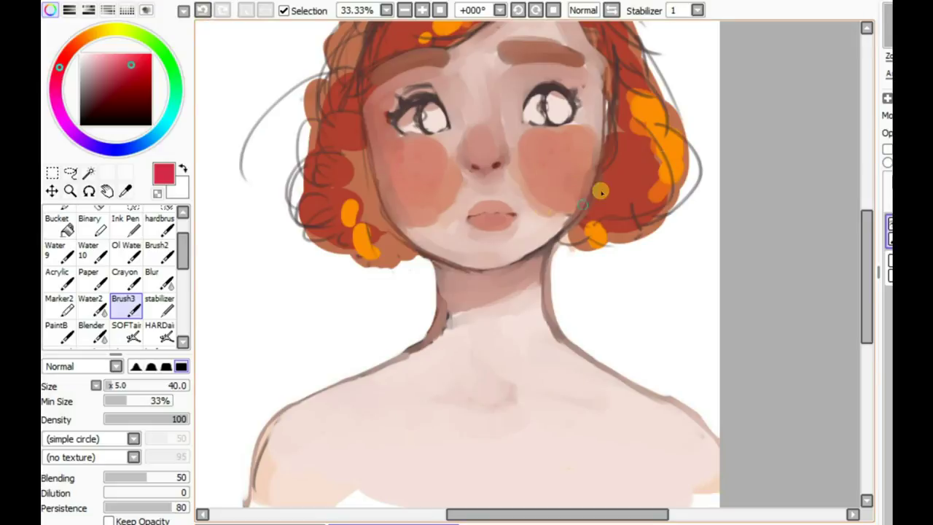
scroll(600, 191, "down", 1)
scroll(663, 156, "up", 1)
left_click(536, 77, "alt")
Step: Paint dark red over the top and left hair, then add smaller dark red curl strokes
mouse_move(535, 76)
left_mouse_down()
mouse_move(416, 119)
mouse_move(475, 78)
mouse_move(435, 121)
mouse_move(417, 268)
mouse_move(467, 278)
mouse_move(602, 265)
mouse_move(648, 225)
mouse_move(596, 72)
mouse_move(430, 114)
mouse_move(457, 281)
mouse_move(608, 94)
mouse_move(592, 107)
mouse_move(621, 135)
mouse_move(484, 129)
mouse_move(556, 80)
mouse_move(590, 277)
mouse_move(652, 260)
mouse_move(433, 290)
mouse_move(492, 54)
mouse_move(552, 92)
mouse_move(641, 125)
left_mouse_up()
key("bracketleft")
key("bracketleft")
key("bracketleft")
mouse_move(462, 267)
left_mouse_down()
mouse_move(400, 218)
mouse_move(602, 94)
mouse_move(572, 85)
left_mouse_up()
Step: Add orange and bright orange curls down the right, lower-right, left and top of the hair
left_click(661, 175, "alt")
left_click_drag(662, 175, 614, 245)
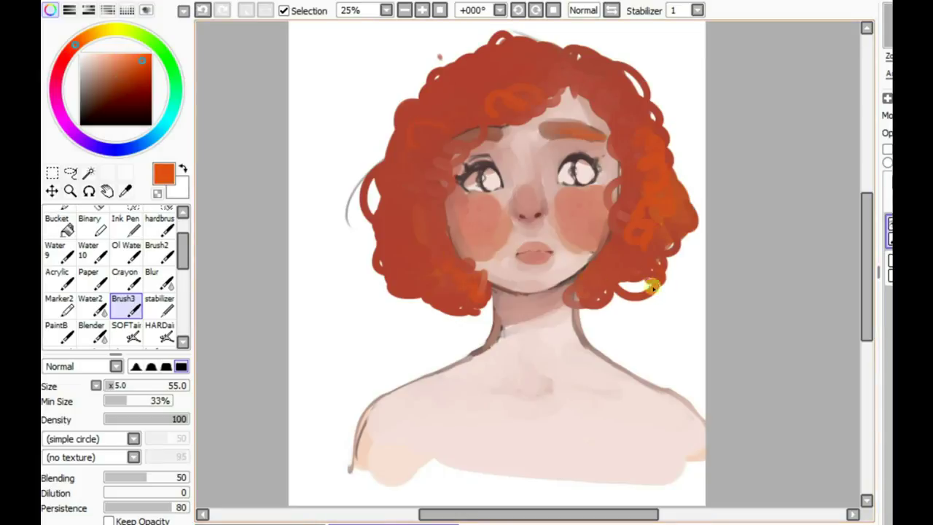
left_click_drag(652, 288, 594, 290)
left_click(660, 182, "alt")
left_click_drag(660, 182, 645, 278)
left_click_drag(467, 273, 446, 292)
left_click_drag(448, 149, 430, 167)
left_click_drag(682, 204, 629, 268)
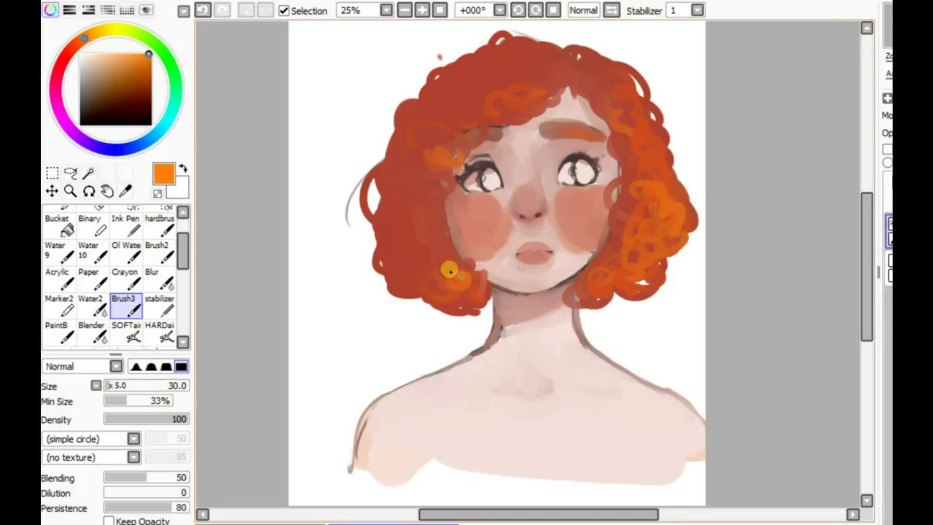
left_click_drag(520, 71, 549, 88)
Step: Shade left-hair curls in dark red, mirror the canvas to check, and lighten the eyebrow
left_click(73, 46)
left_click(141, 80)
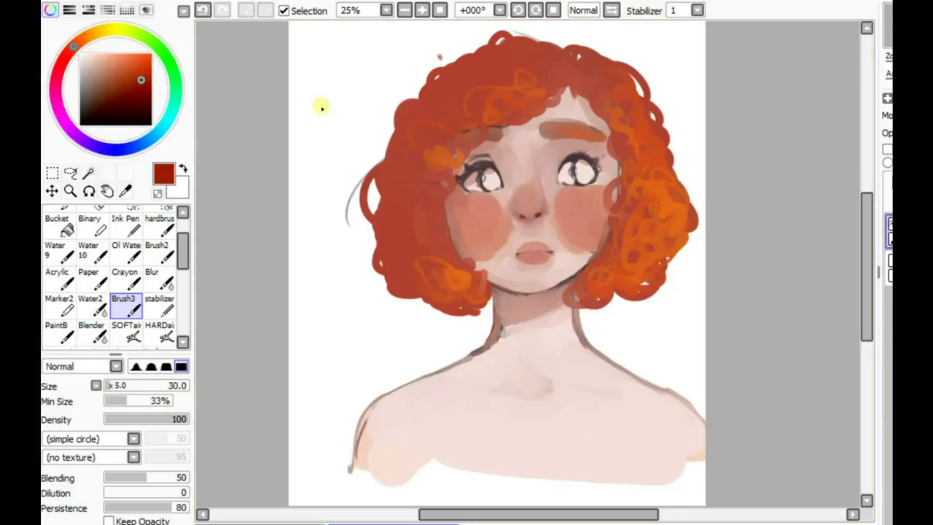
left_click_drag(374, 175, 394, 239)
key("h")
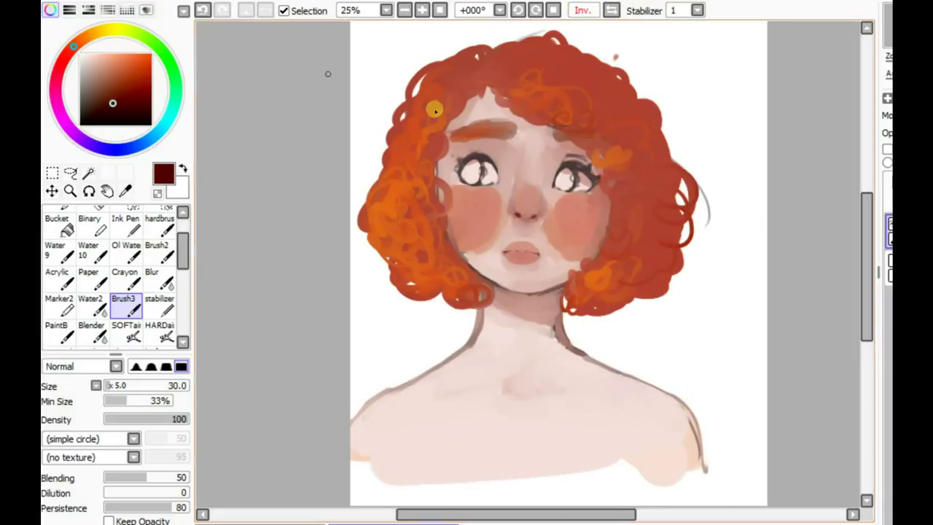
key("h")
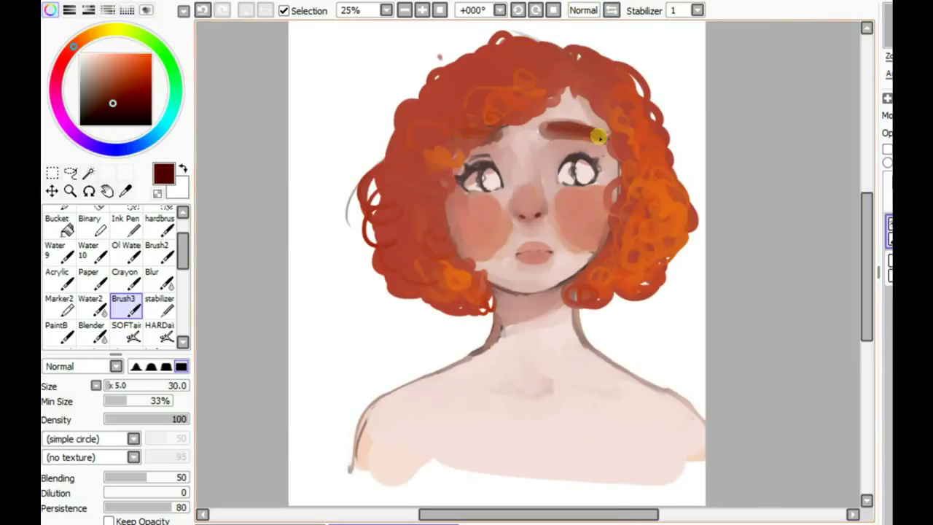
scroll(598, 137, "up", 1)
left_click_drag(503, 122, 583, 129)
Step: Paint the iris a grey-teal, adjusting the colour and checking on the mirrored canvas
left_click(444, 167, "alt")
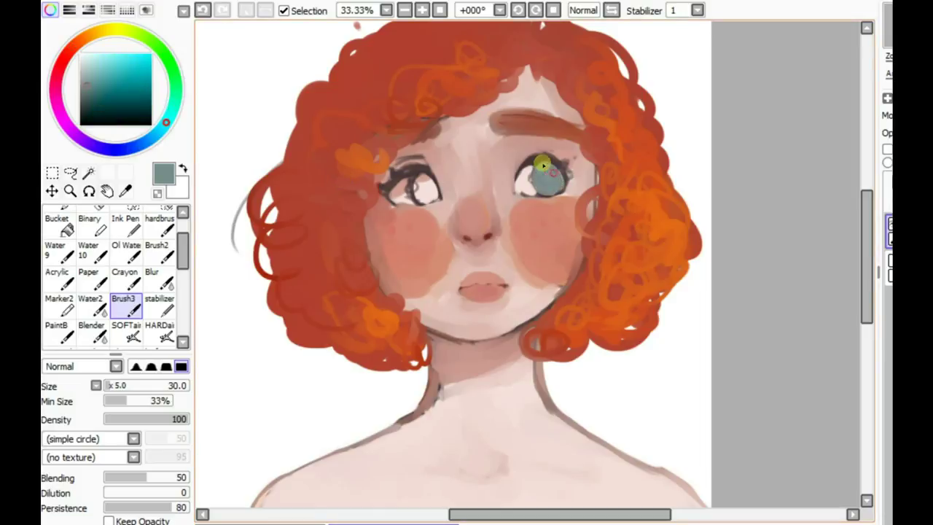
key("h")
left_click_drag(625, 183, 636, 191)
left_click(509, 168, "alt")
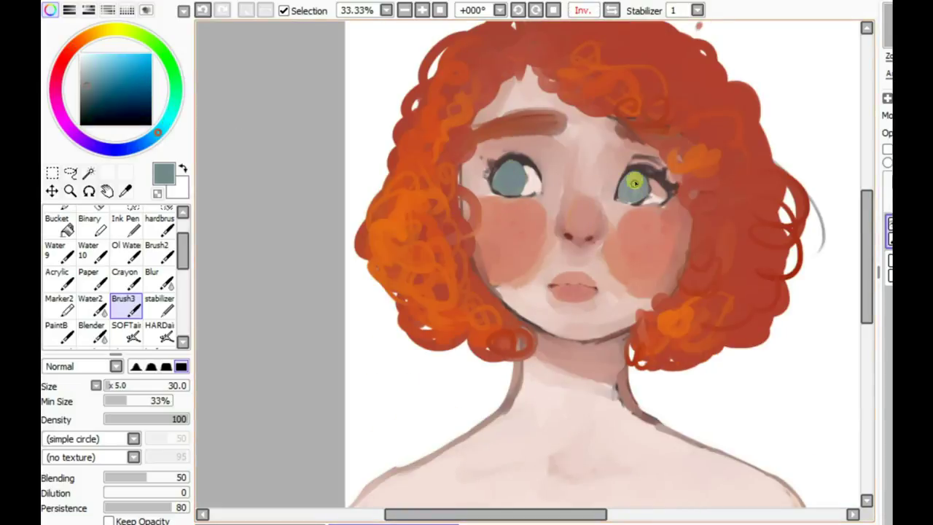
key("b")
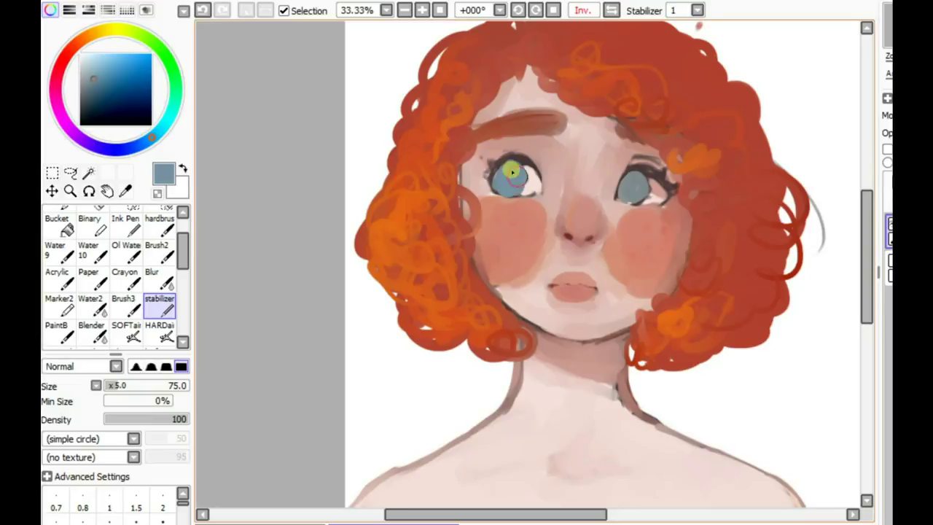
key("h")
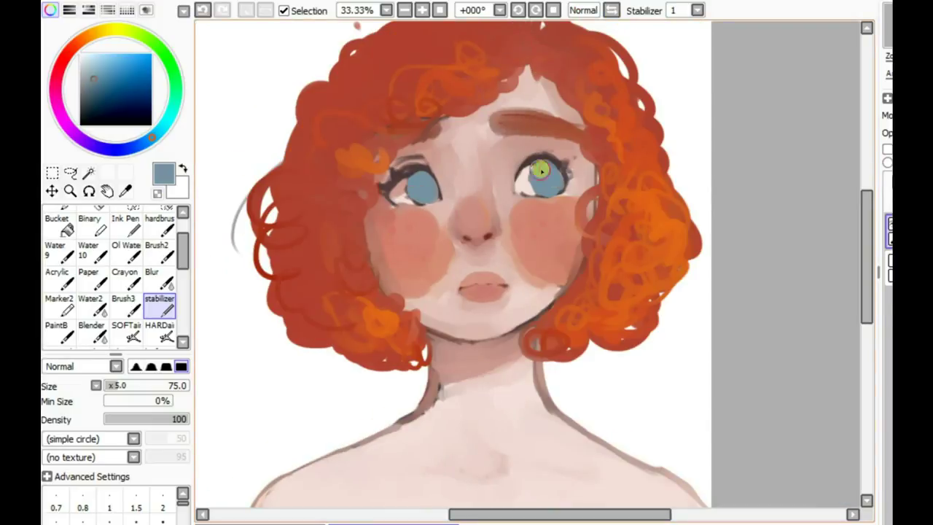
Step: Deepen the irises with a darker teal blue, check mirrored, then pick dark red and undo a stroke
key("b")
left_click(546, 185, "alt")
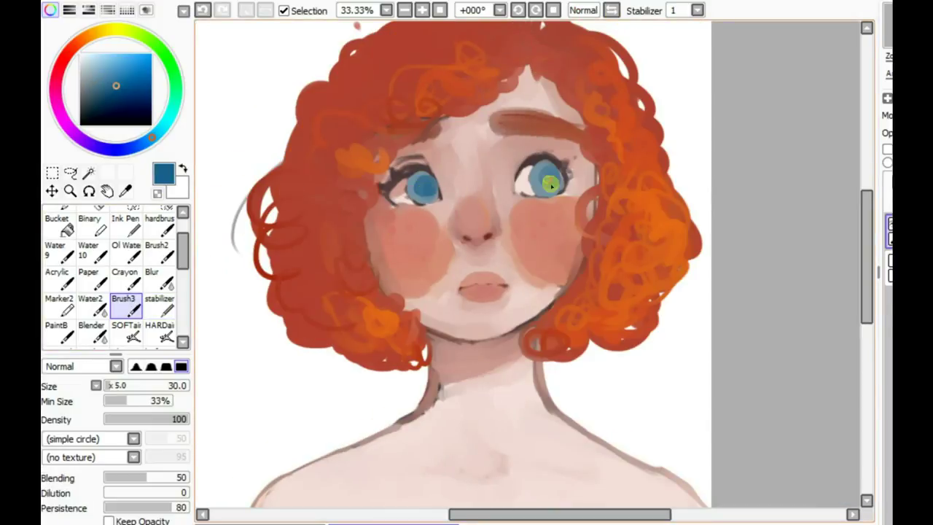
key("h")
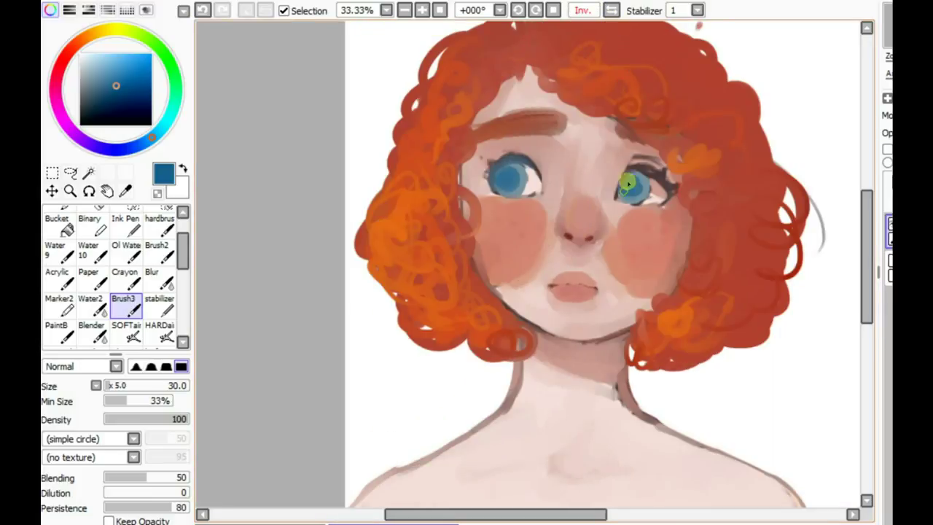
key("h")
left_click(662, 169, "alt")
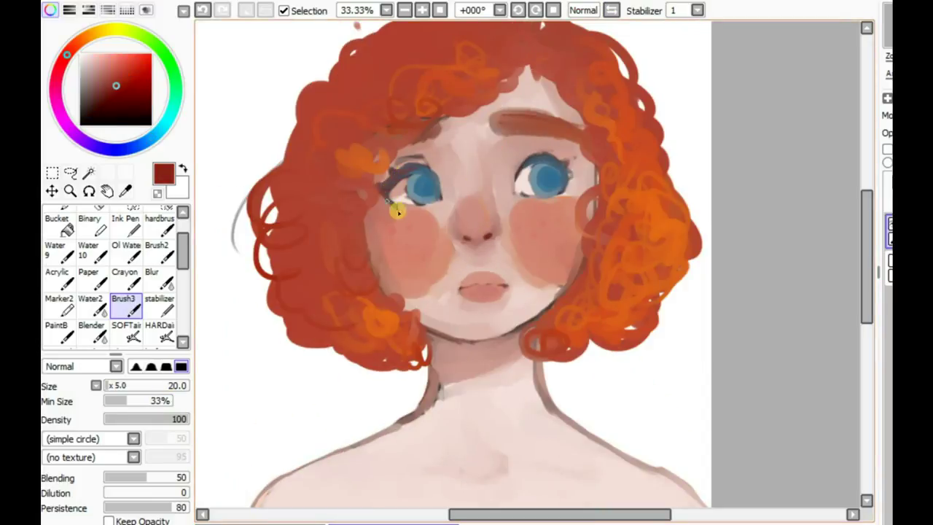
left_click(207, 11)
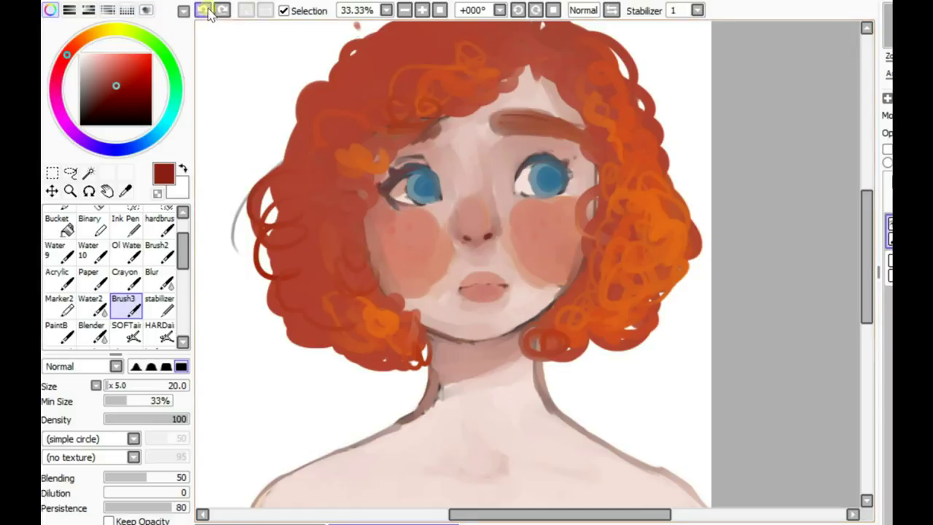
Step: Sample dark pink, light pink and dark brown tones, alternating between detail and soft brushes
key("b")
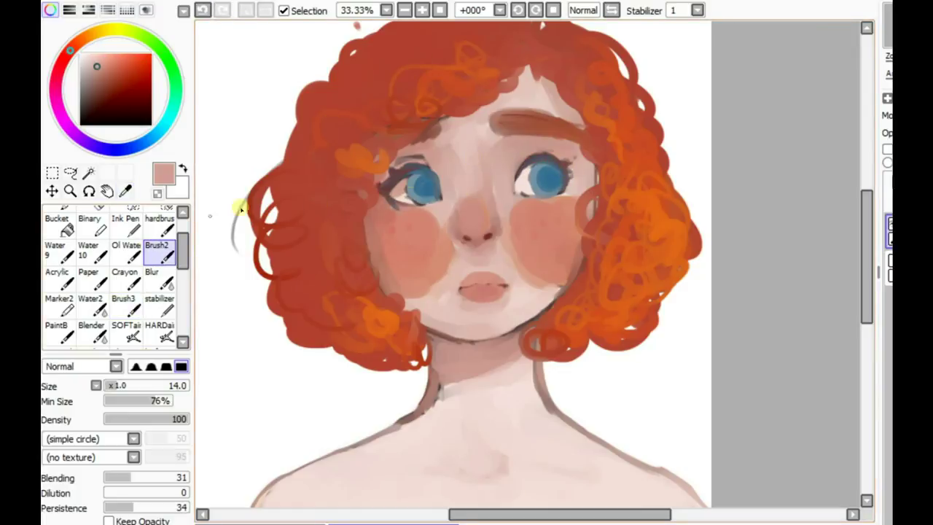
left_click(381, 194, "alt")
left_click(531, 151, "alt")
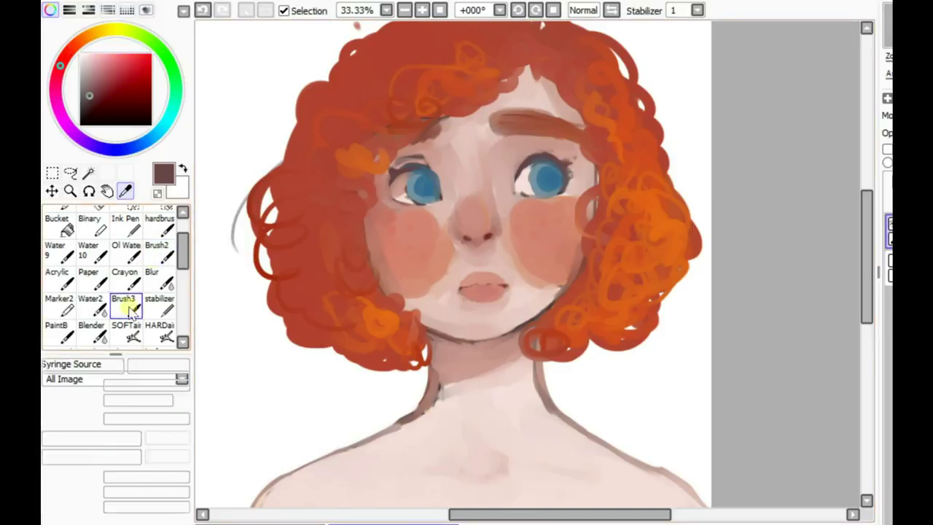
key("n")
left_click(576, 173, "alt")
key("b")
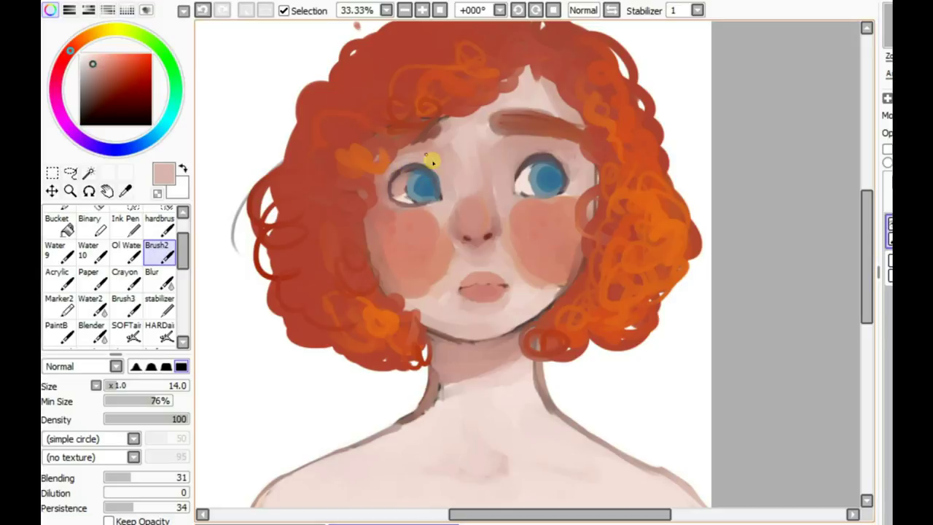
left_click(541, 157, "alt")
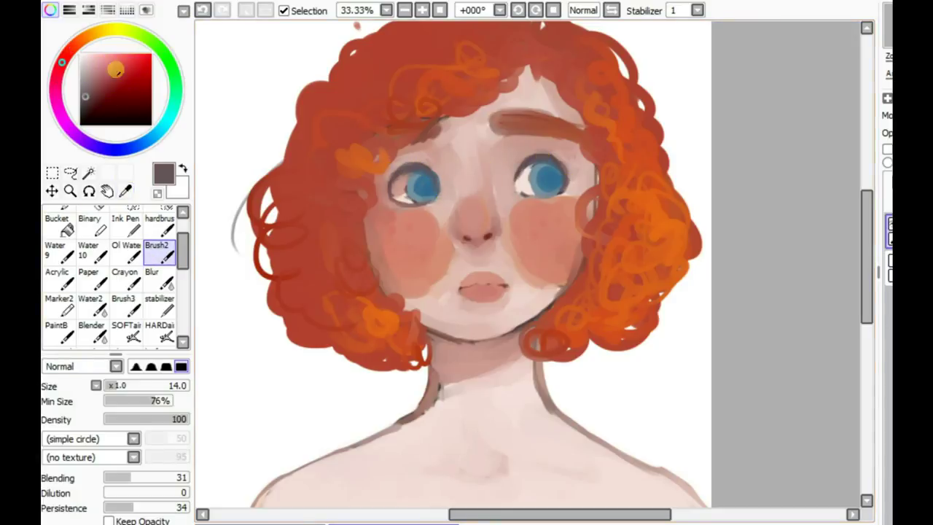
Step: Mix a near-black dark brown for the lashes and mirror the canvas to check proportions
left_click(417, 170, "alt")
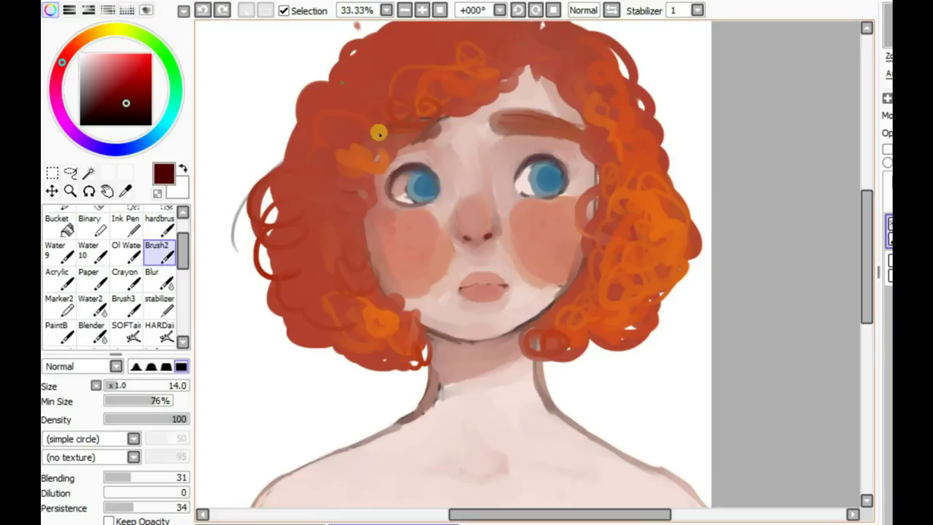
left_click(127, 97)
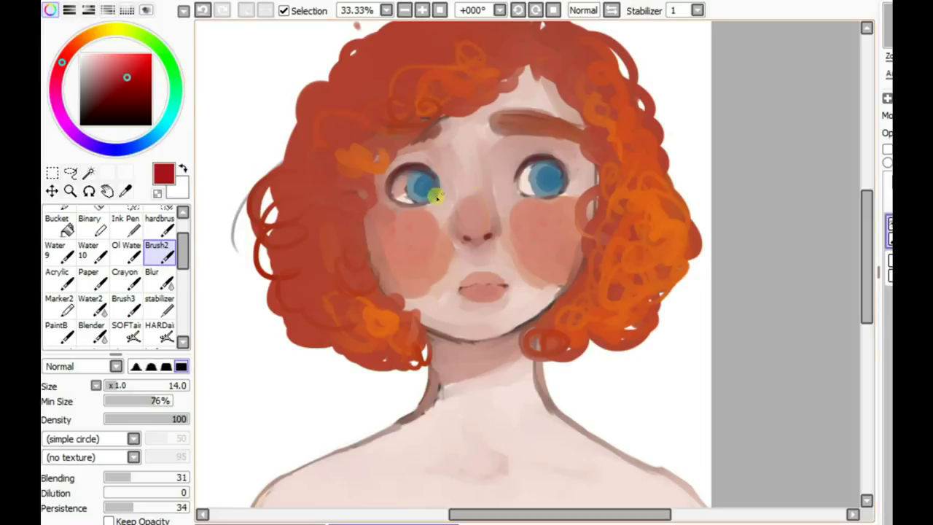
left_click(560, 189, "alt")
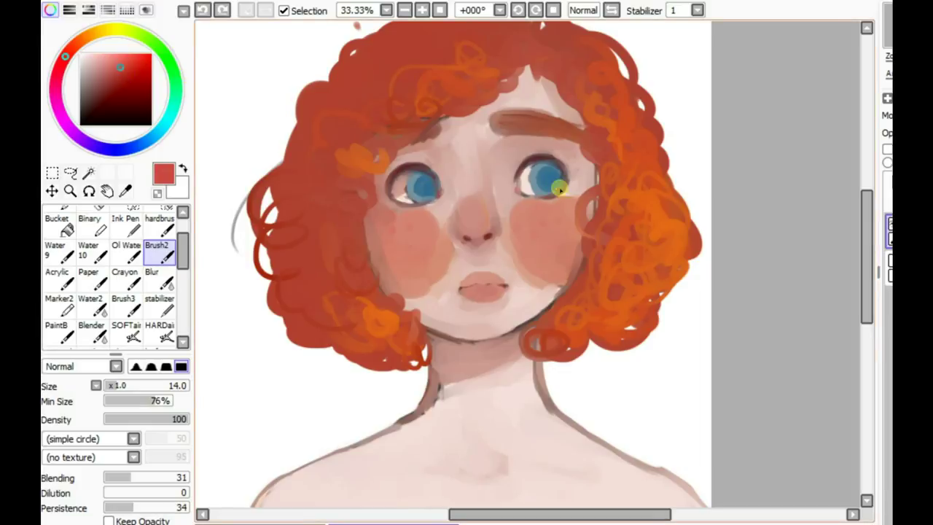
left_click(103, 111)
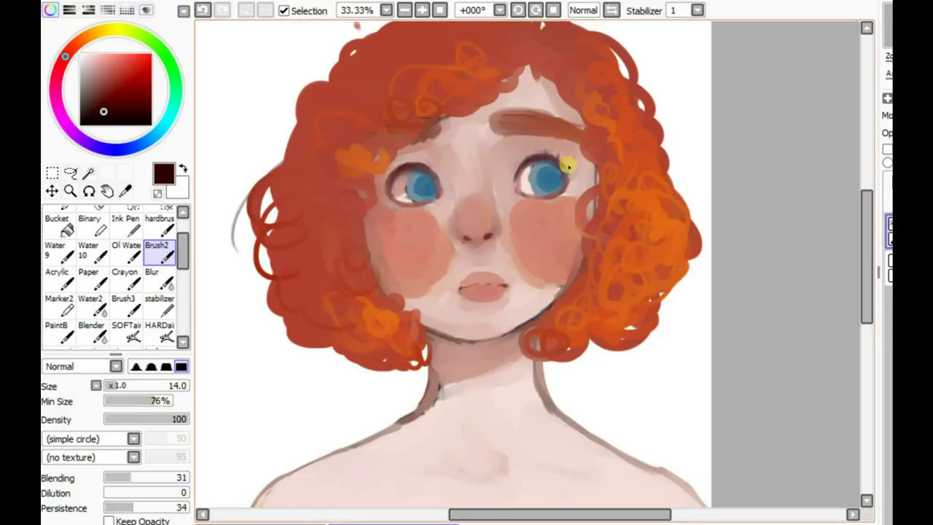
key("h")
key("h")
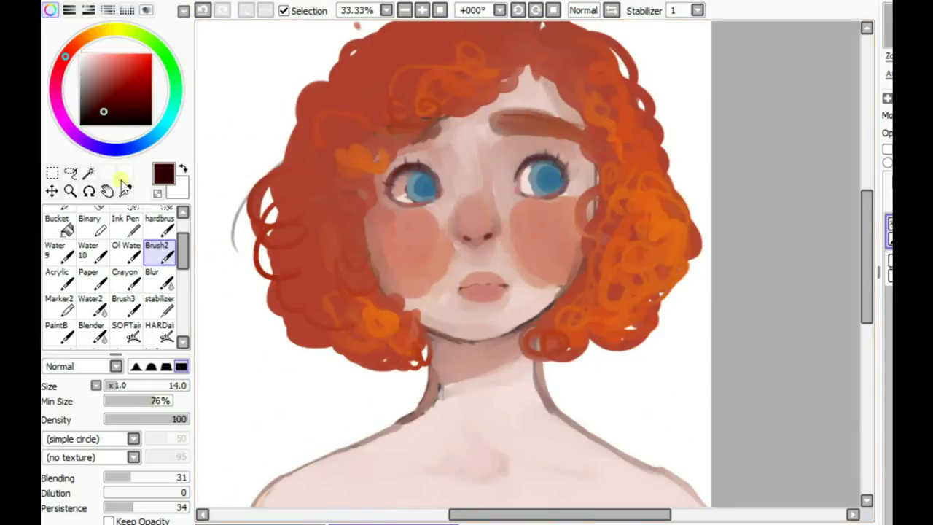
Step: Sample pale skin, iris blue and pupil navy, then take a larger soft blending brush
left_click(359, 194)
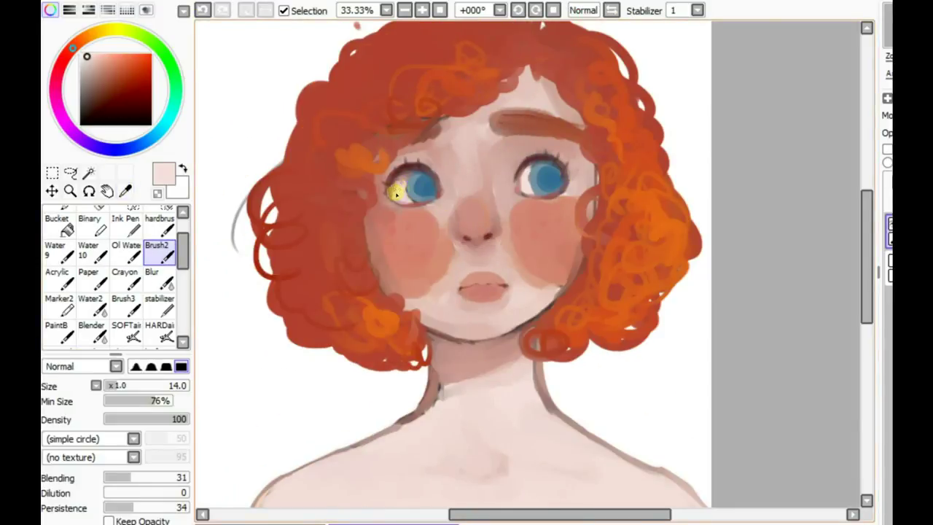
left_click(422, 178, "alt")
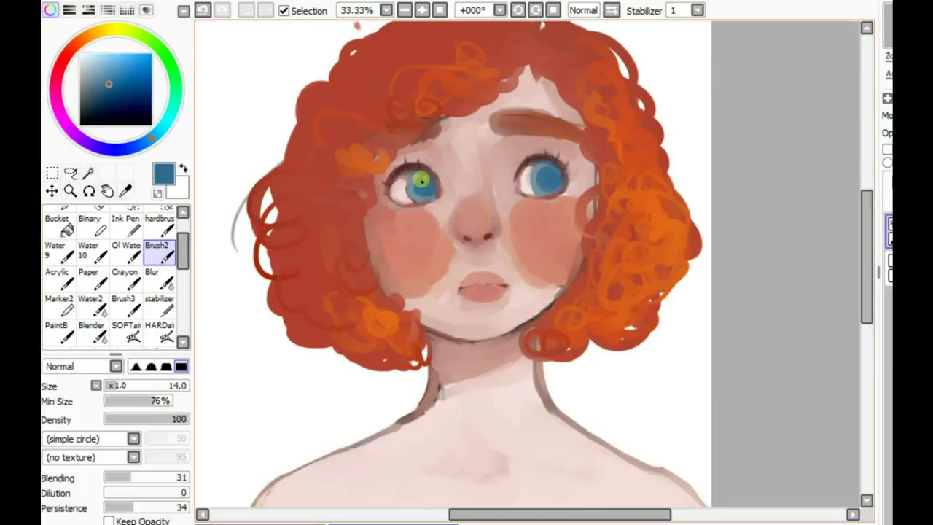
left_click(554, 178, "alt")
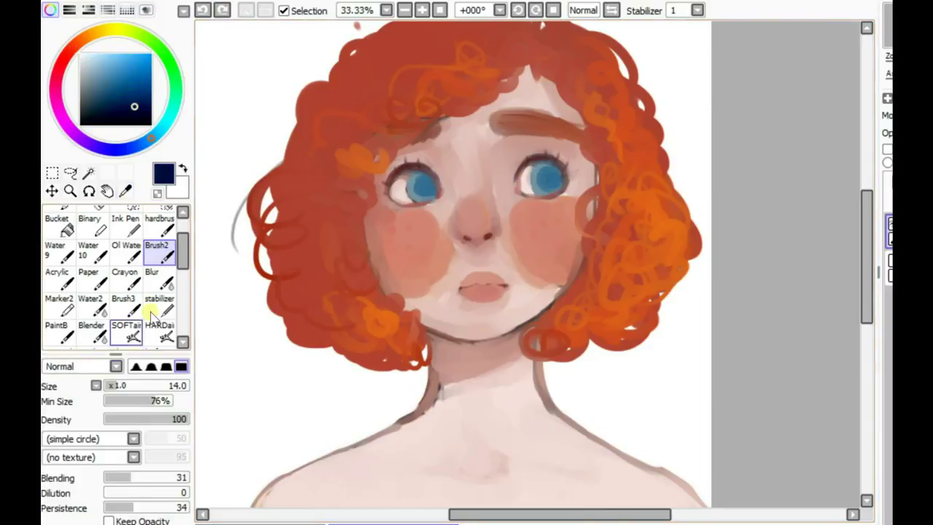
left_click(156, 307)
left_click(124, 302)
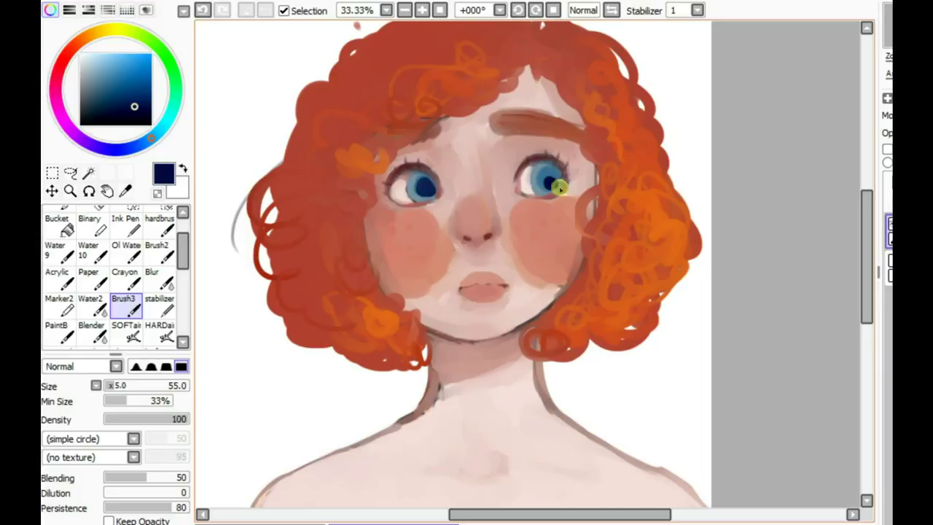
Step: Add a light grey highlight dab to the left eye and a small stroke around the lips
left_click(424, 185, "alt")
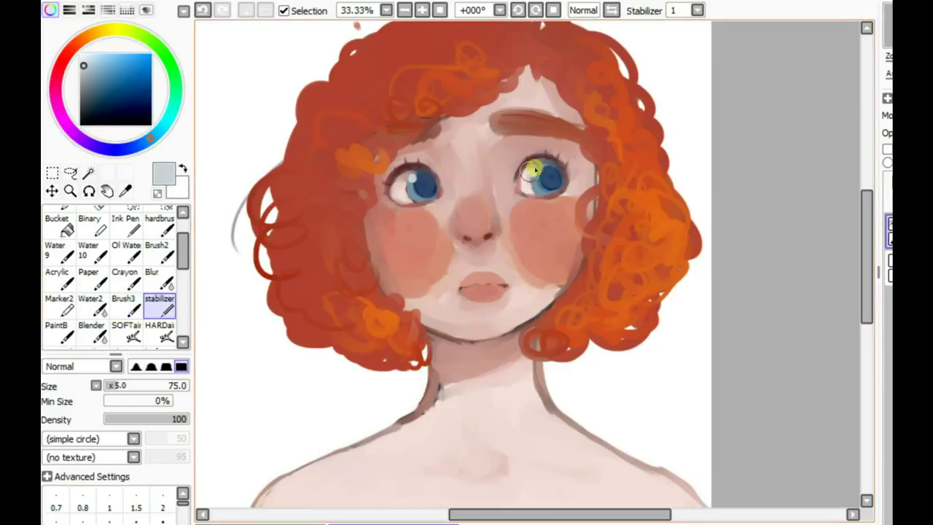
left_click(409, 178, "alt")
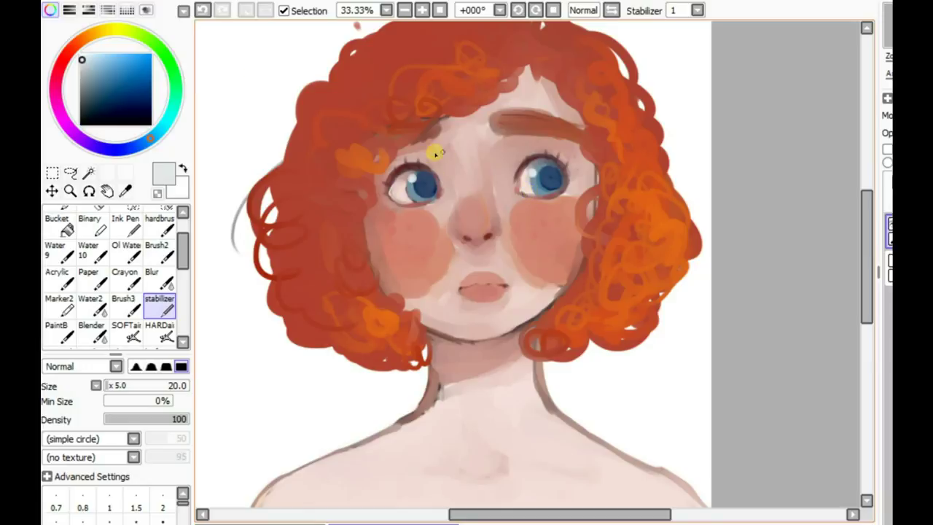
key("ctrl+z")
left_click(423, 170)
left_click_drag(456, 307, 486, 292)
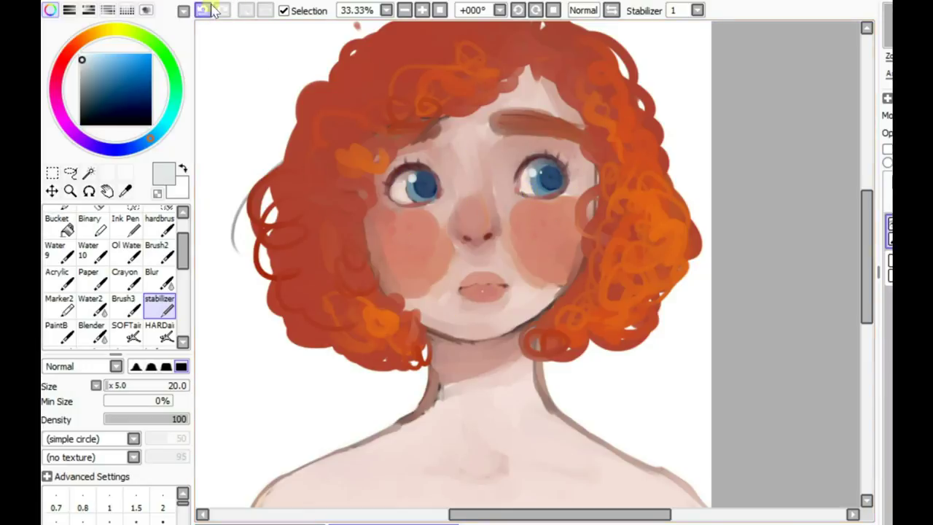
Step: Blend skin tone over the brow area above the nose, discarding the stroke between the brows
left_click(547, 151, "alt")
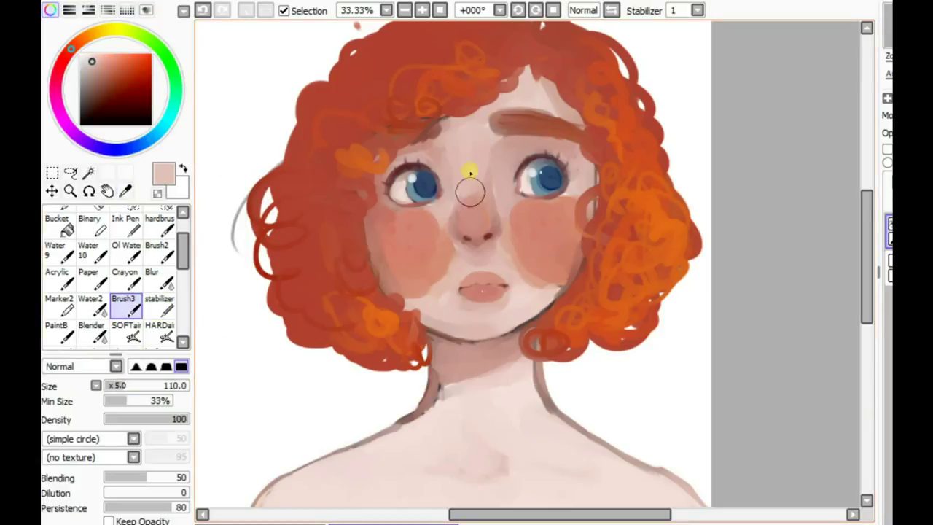
left_click_drag(470, 173, 510, 132)
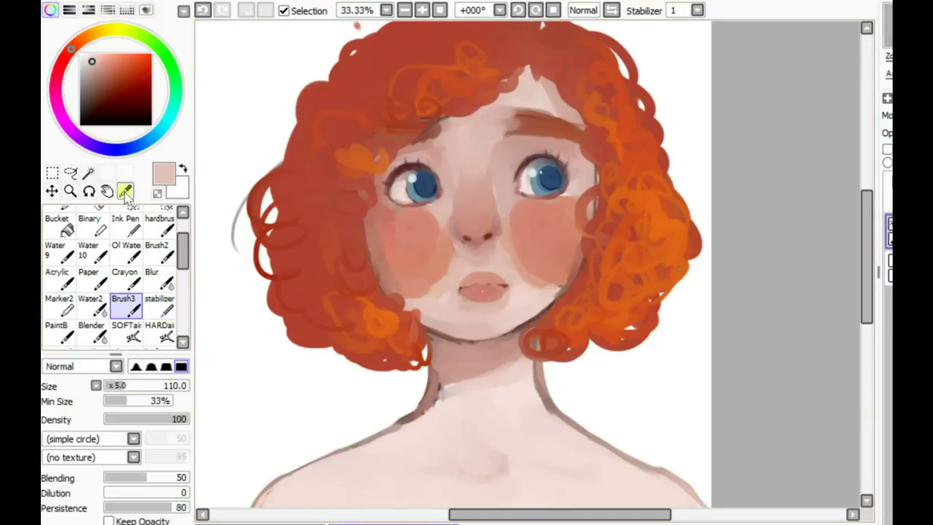
left_click(449, 140, "alt")
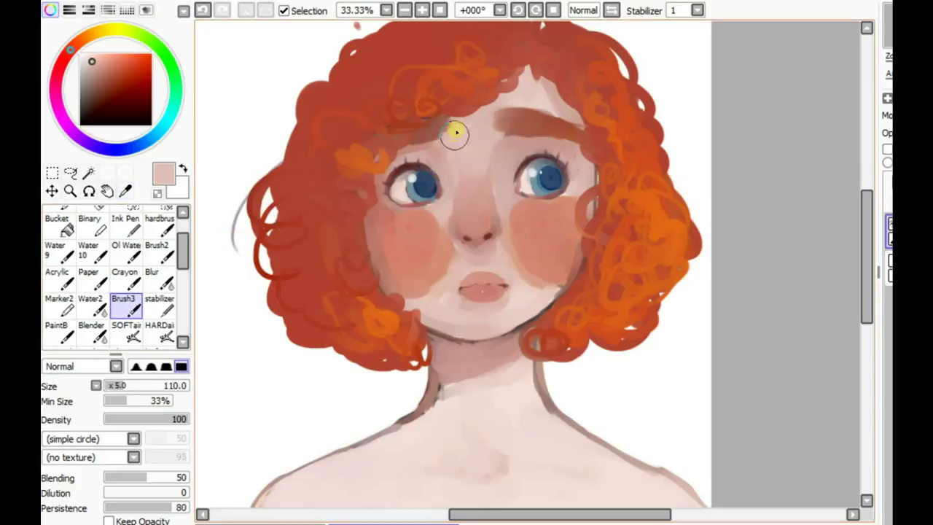
left_click_drag(446, 124, 481, 131)
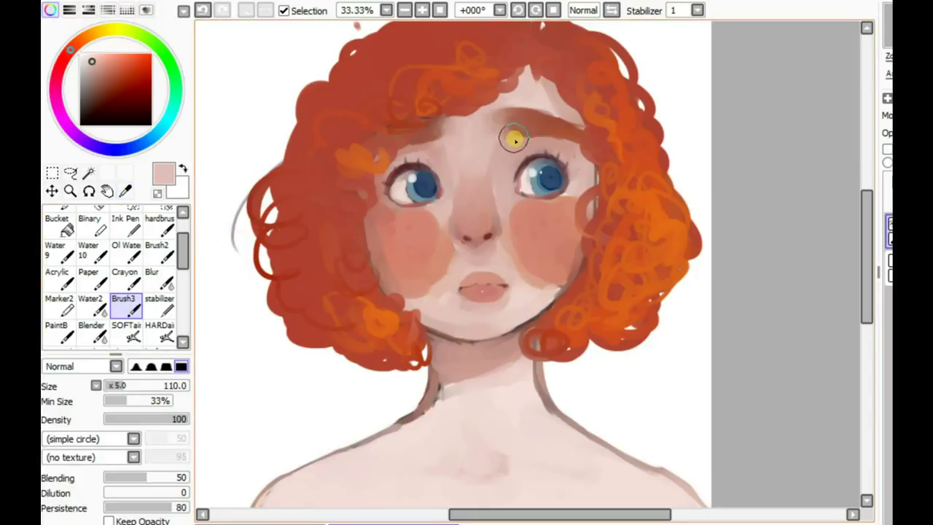
left_click(206, 15)
Step: Work salmon and pinkish-brown around the nose, undoing the marks at its tip and side
key("b")
left_click(481, 221, "alt")
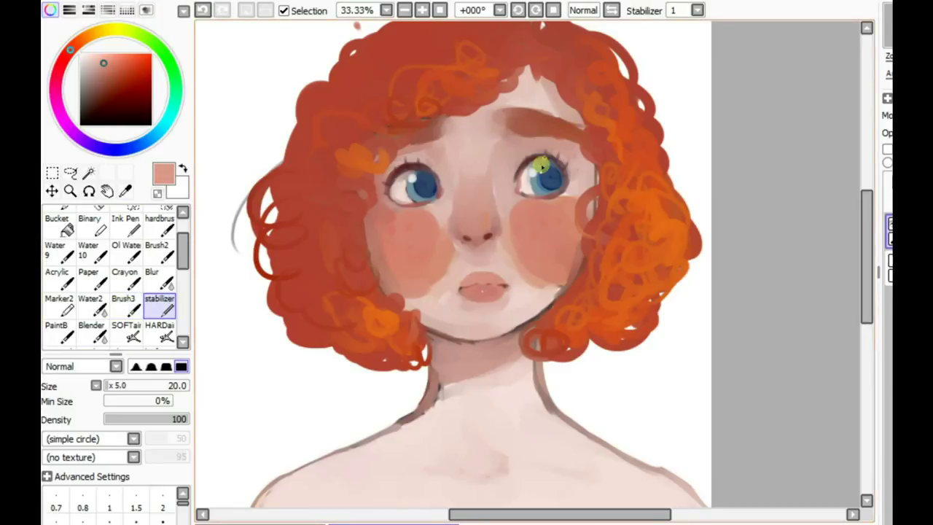
key("n")
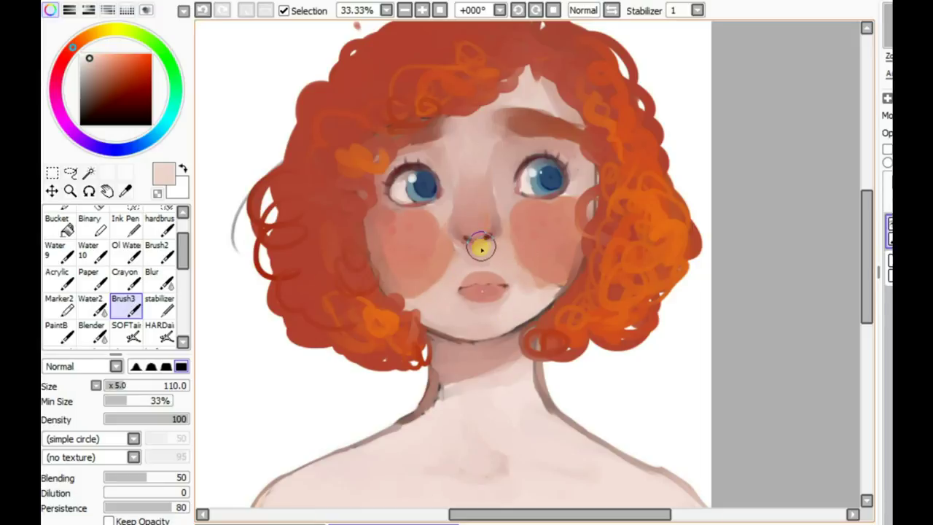
left_click(203, 10)
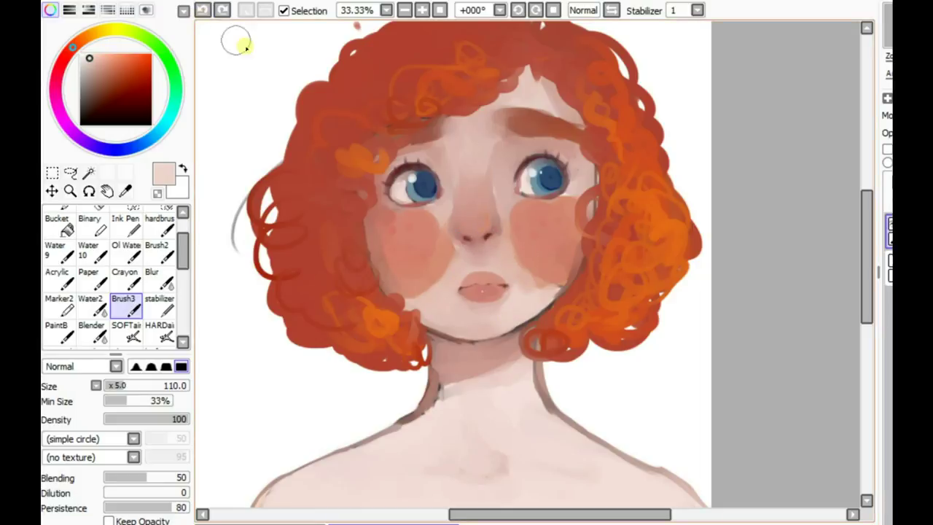
left_click(461, 180, "alt")
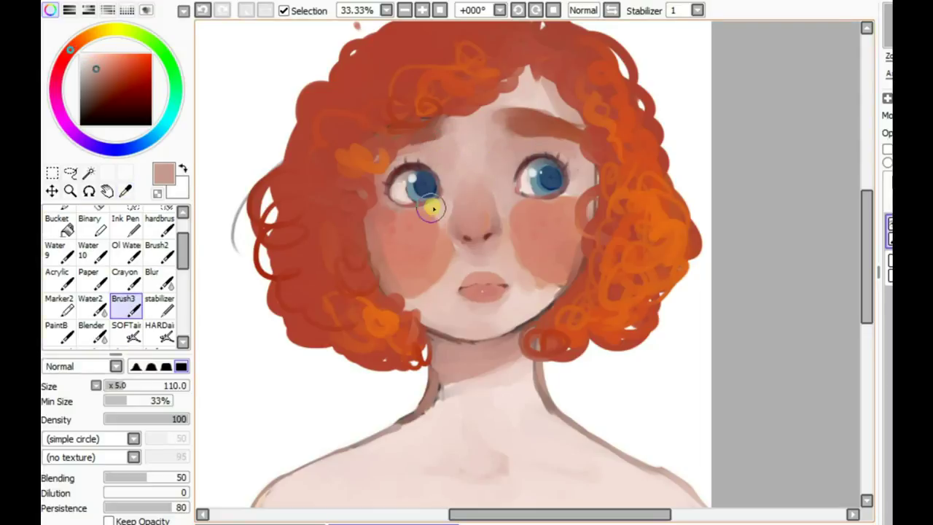
left_click(202, 10)
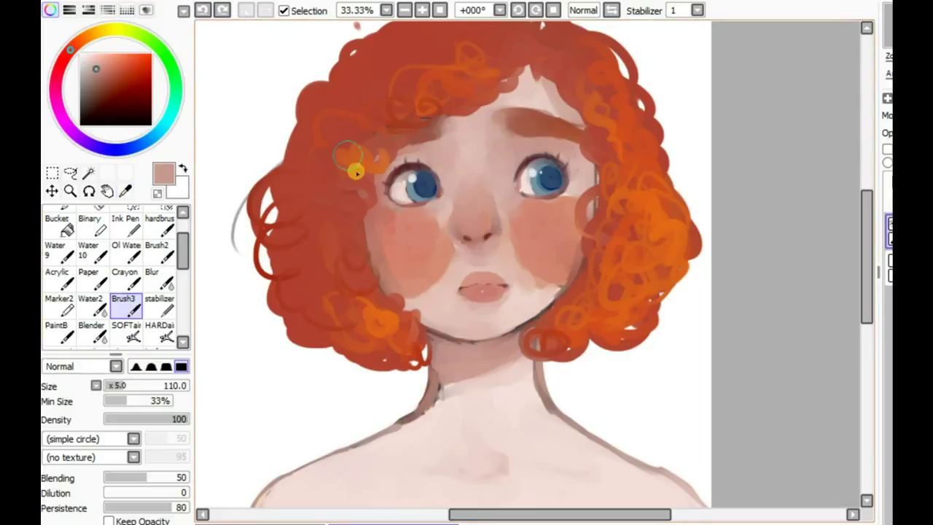
Step: Lasso a freehand area around the nose, then clear the selection
left_click(70, 172)
left_click_drag(470, 166, 456, 241)
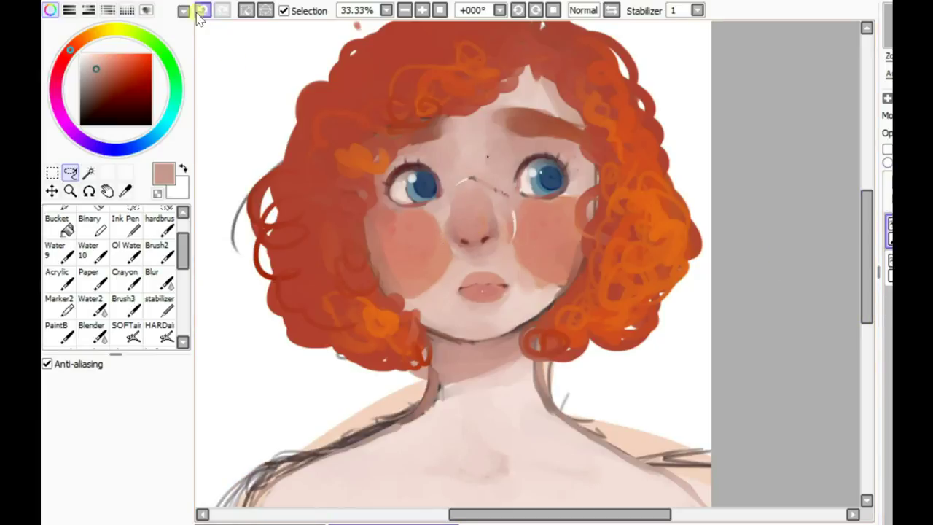
key("ctrl+d")
mouse_move(861, 255)
left_mouse_down()
mouse_move(851, 281)
mouse_move(515, 235)
left_mouse_up()
Step: Set a textured brush to size 5 in dark maroon and mirror the canvas
left_click(528, 125, "alt")
scroll(512, 133, "up", 1)
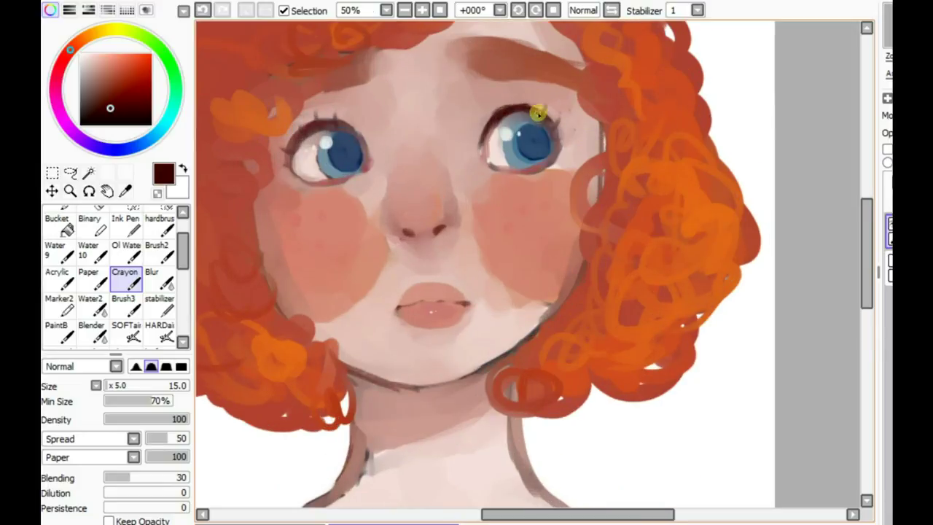
left_click(109, 388)
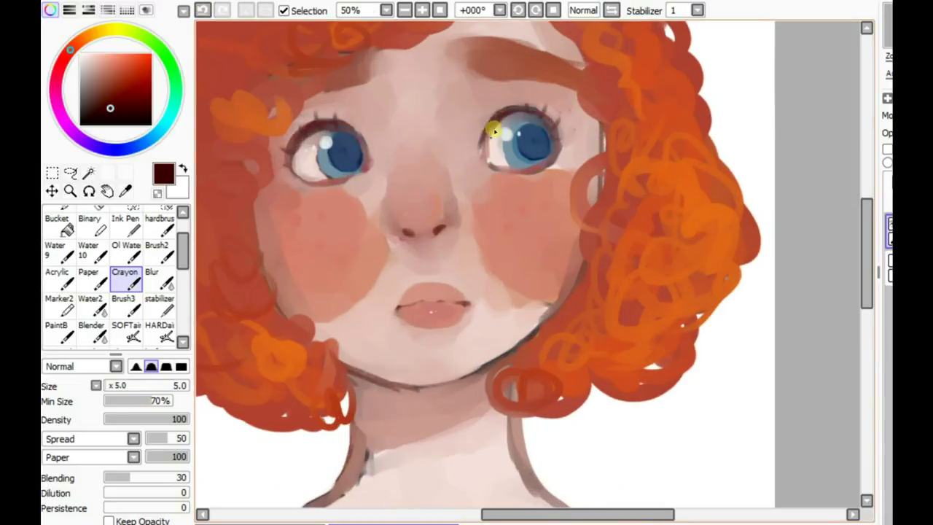
left_click(610, 11)
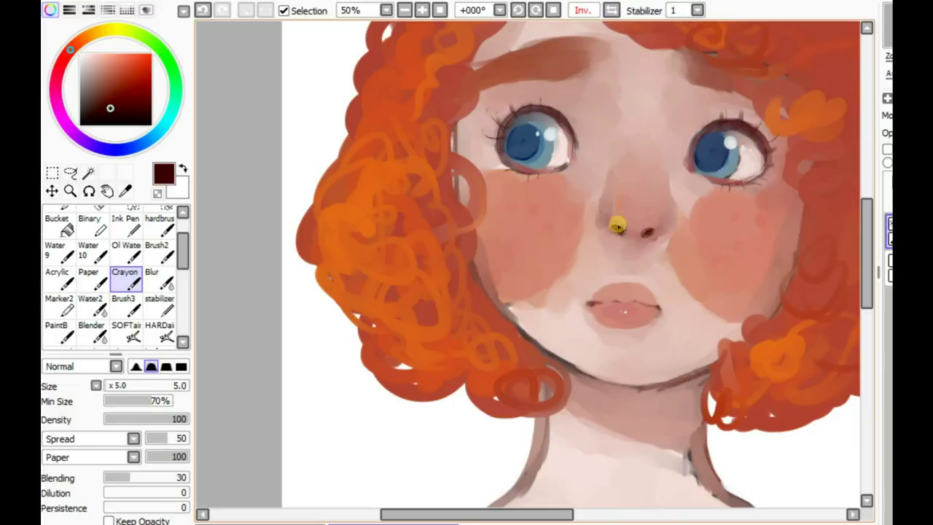
Step: Sample pinkish skin and dark iris navy on the soft round brush, then flip the view back
left_click(718, 167, "alt")
key("b")
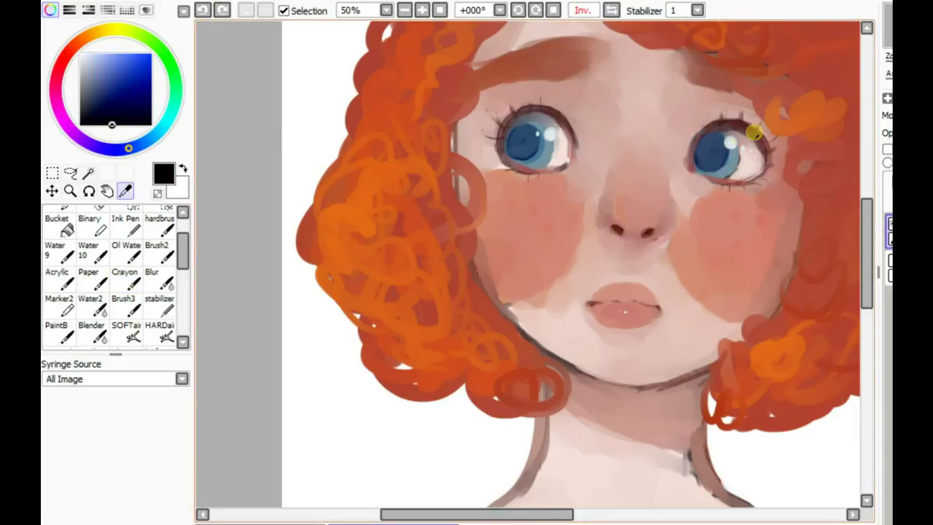
left_click(735, 135, "alt")
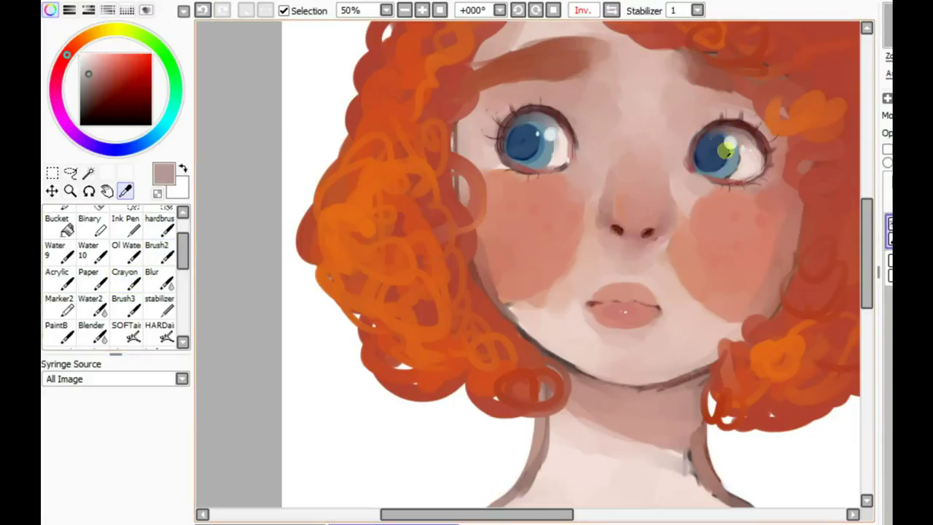
left_click(718, 145, "alt")
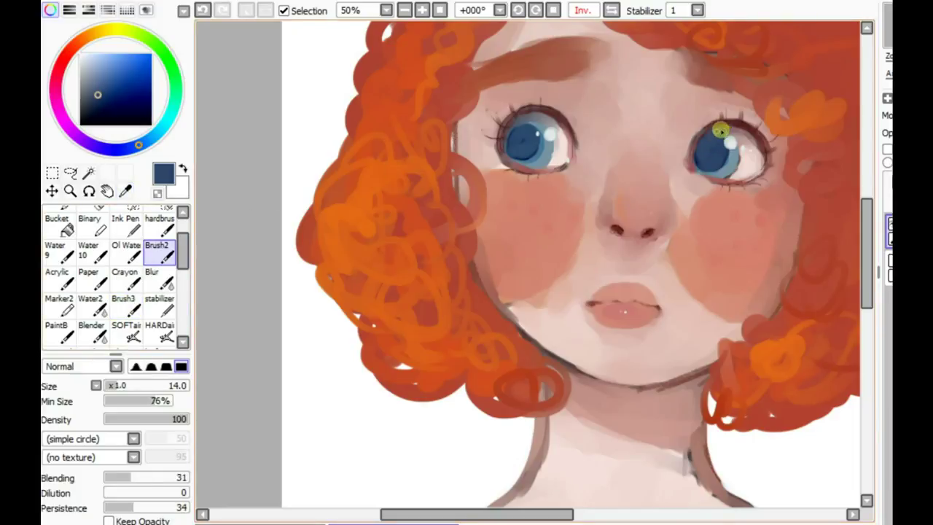
key("h")
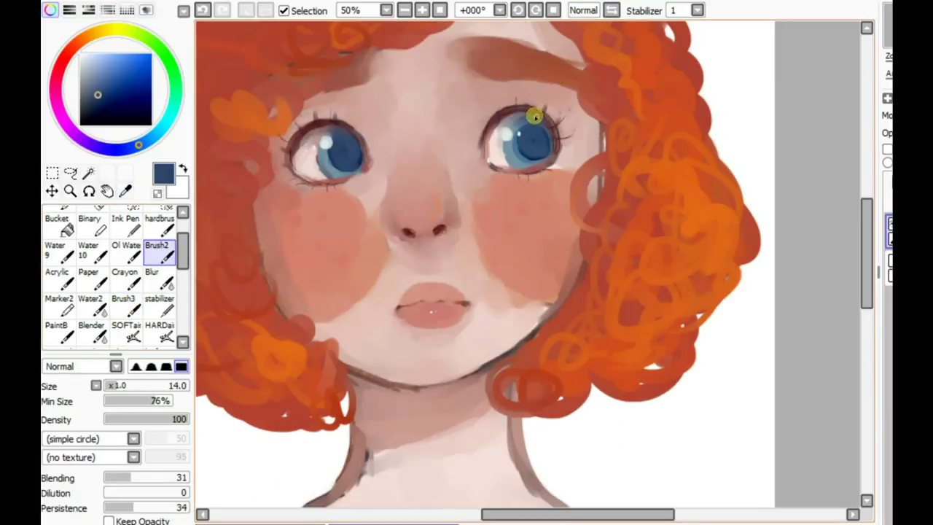
Step: Lighten the lower left iris with greyish blue, then pick a vivid blue and check mirrored
left_click(334, 139, "alt")
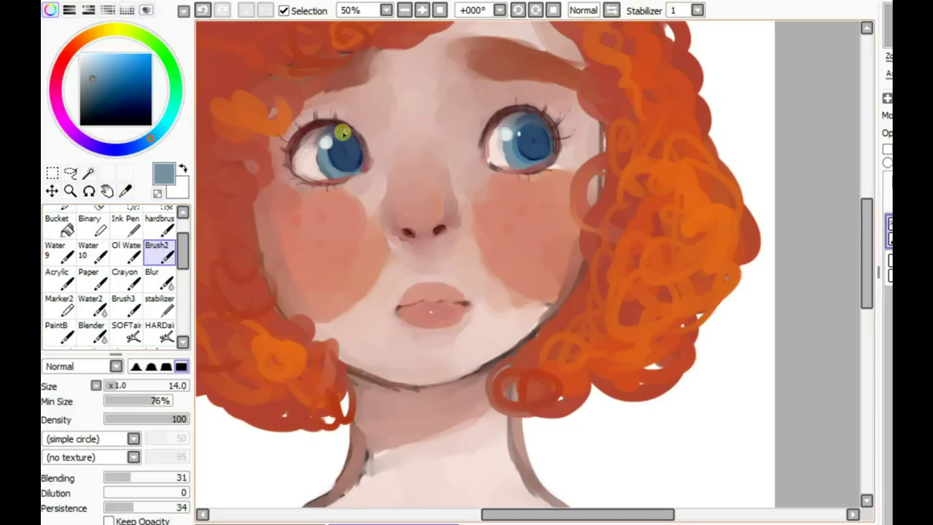
left_click_drag(353, 124, 332, 137)
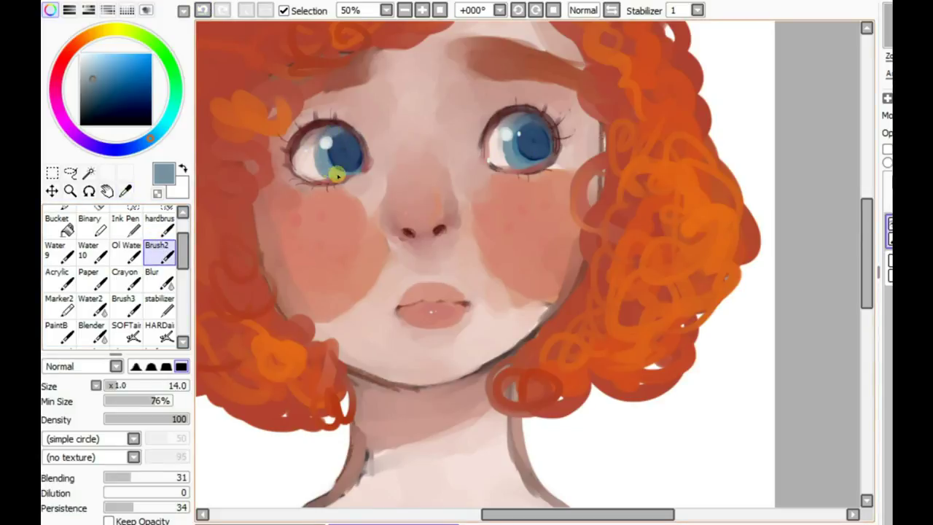
left_click(358, 138, "alt")
key("c")
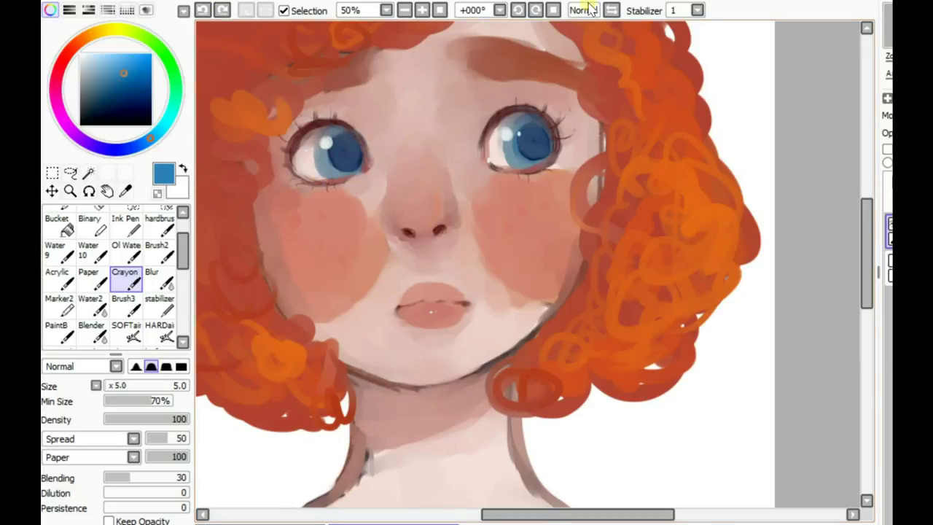
left_click(553, 10)
key("h")
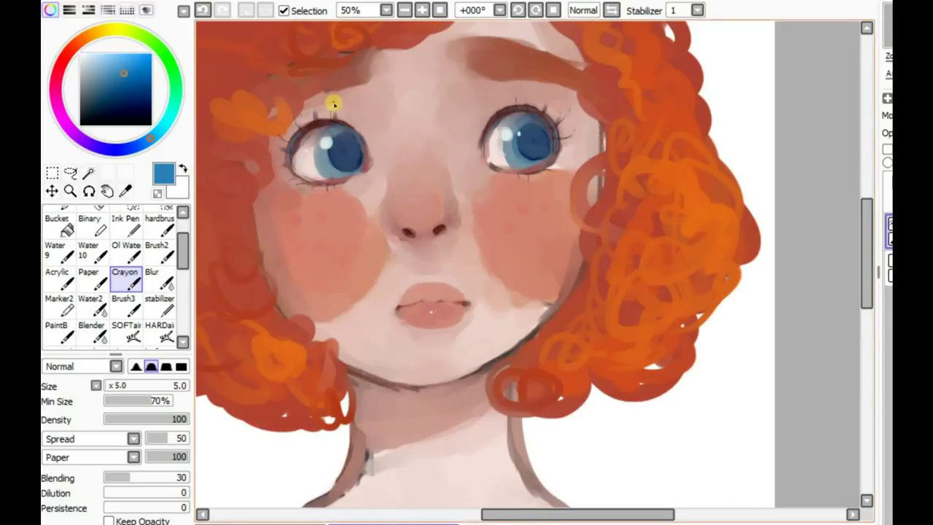
Step: Paint a light-blue reflection into the left iris with the textured brush
key("b")
left_click(331, 157, "alt")
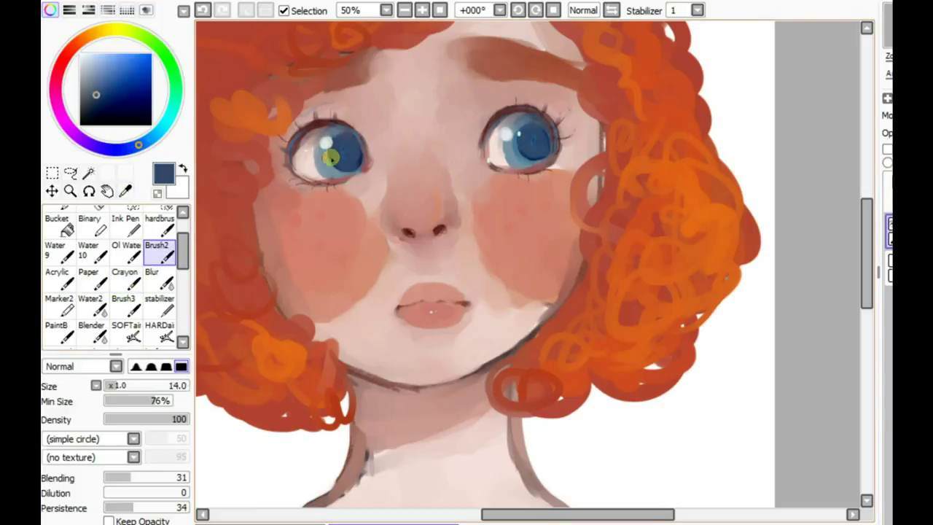
left_click(125, 278)
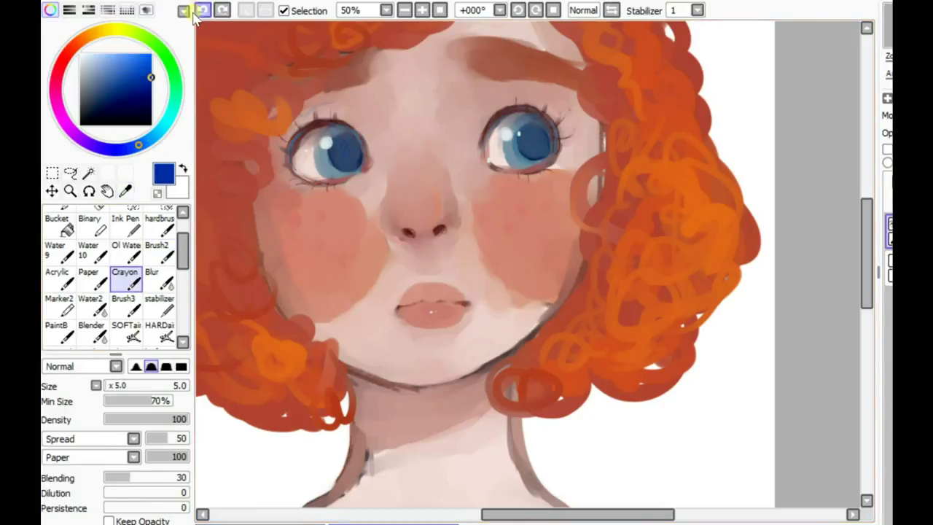
left_click(346, 154, "alt")
left_click(349, 158)
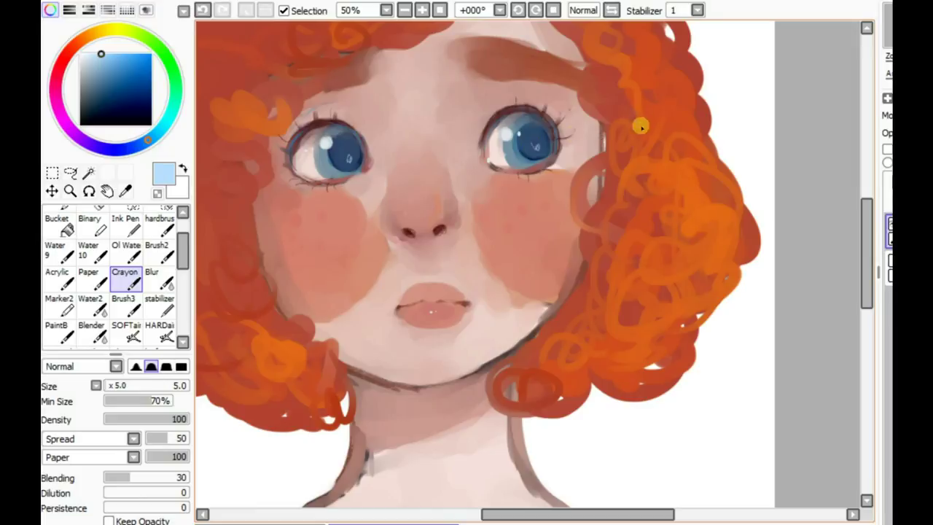
left_click(159, 303)
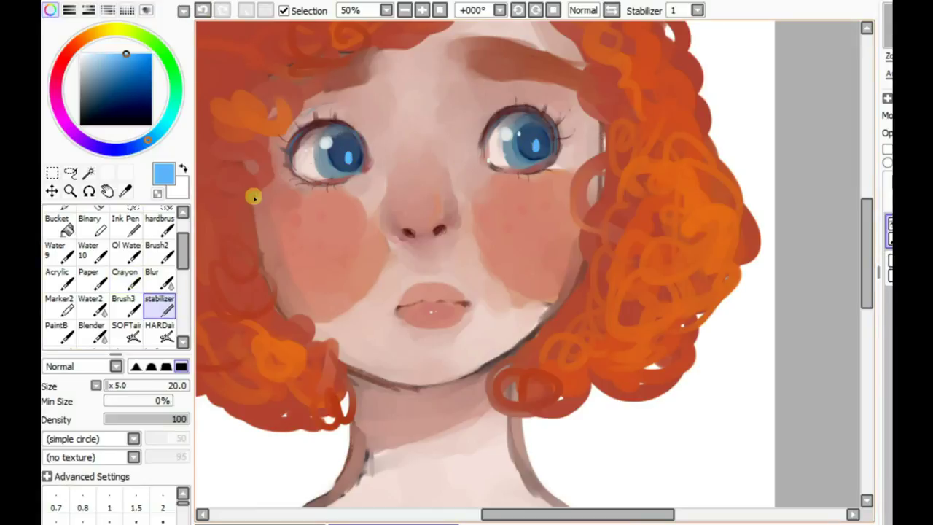
Step: Brush light blue along the iris edges with the hard brush, undoing the under-eye strokes
left_click(159, 225)
left_click_drag(321, 199, 344, 218)
left_click(202, 10)
left_click_drag(476, 181, 511, 187)
left_click_drag(299, 177, 321, 186)
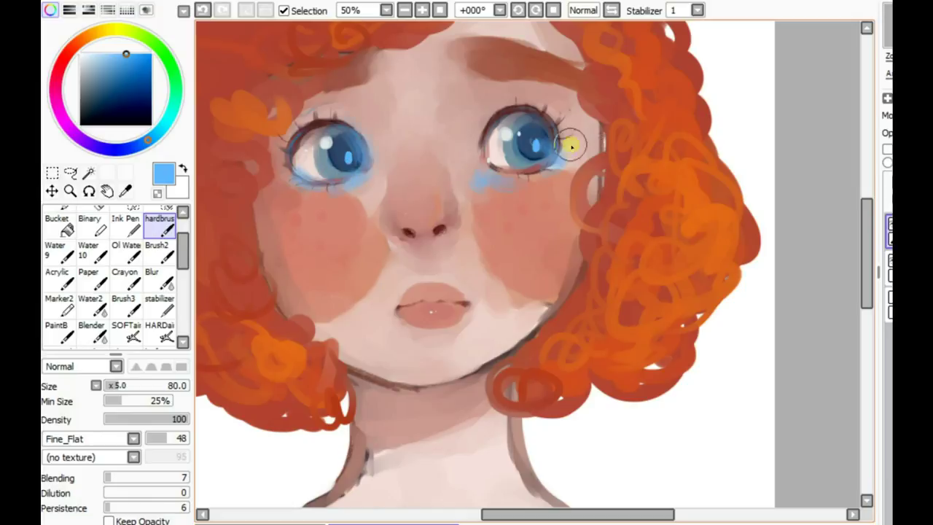
key("ctrl+z")
key("ctrl+z")
Step: Extend blue along the right iris edge, then tint above the left eye and down the nose bridge
left_click_drag(568, 153, 574, 134)
left_click_drag(321, 95, 374, 86)
mouse_move(393, 149)
left_mouse_down()
mouse_move(372, 183)
mouse_move(405, 186)
left_mouse_up()
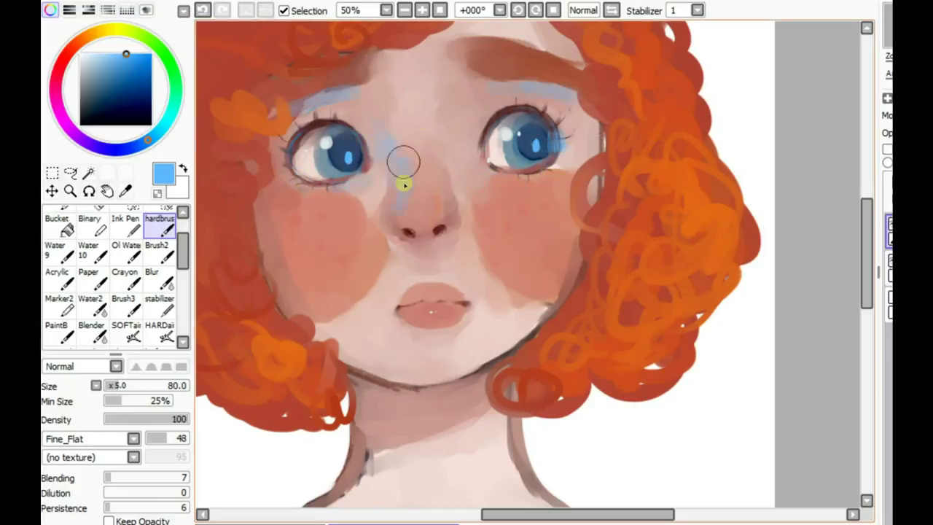
scroll(485, 146, "down", 2)
scroll(485, 146, "up", 1)
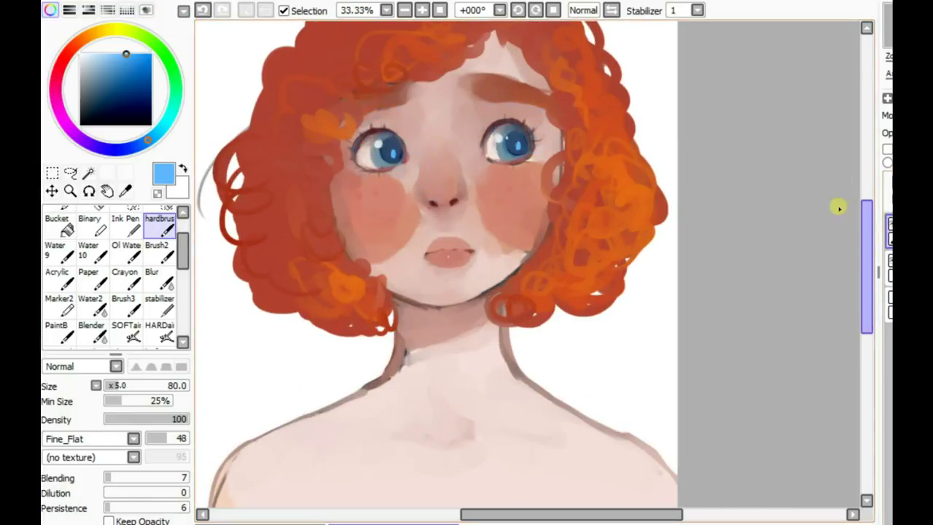
Step: Undo the stray blue strokes above the eyes and retry a faint blue tint on the nose bridge
left_click(203, 10)
left_click(203, 11)
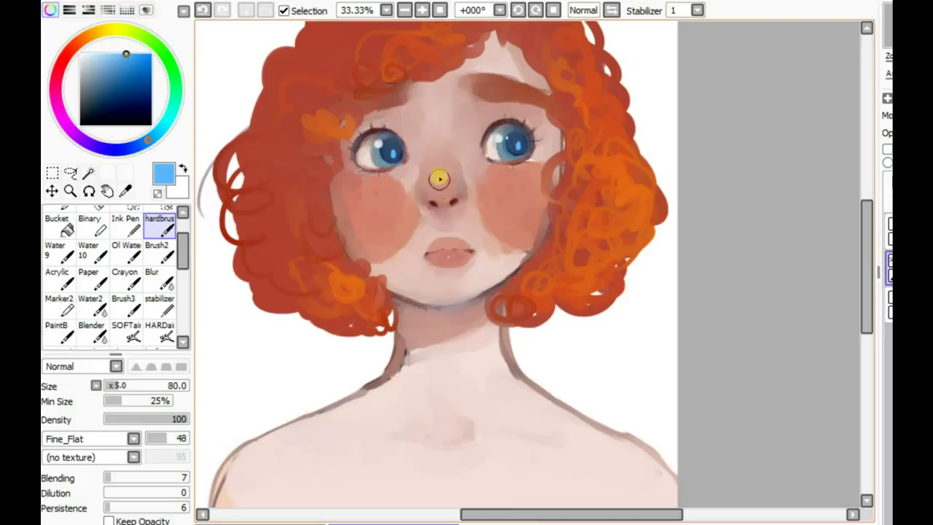
left_click(202, 11)
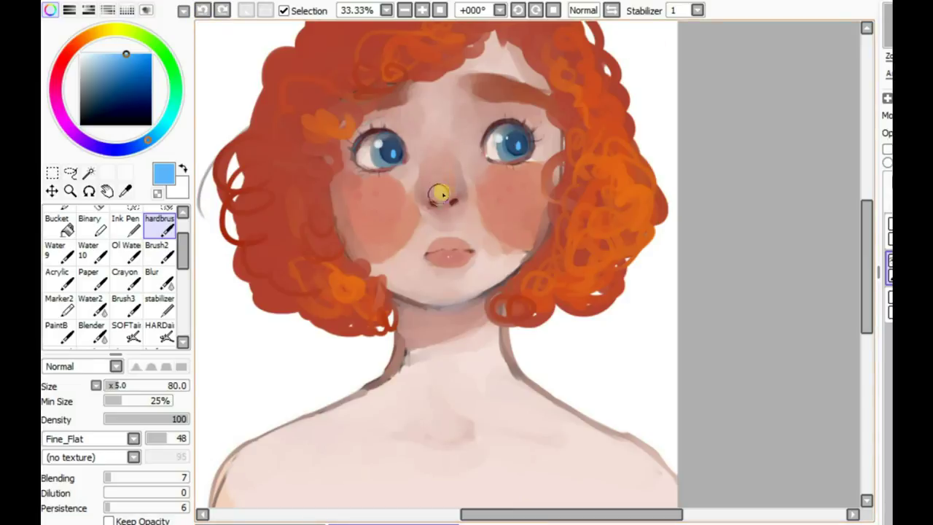
left_click_drag(440, 193, 438, 179)
left_click(201, 10)
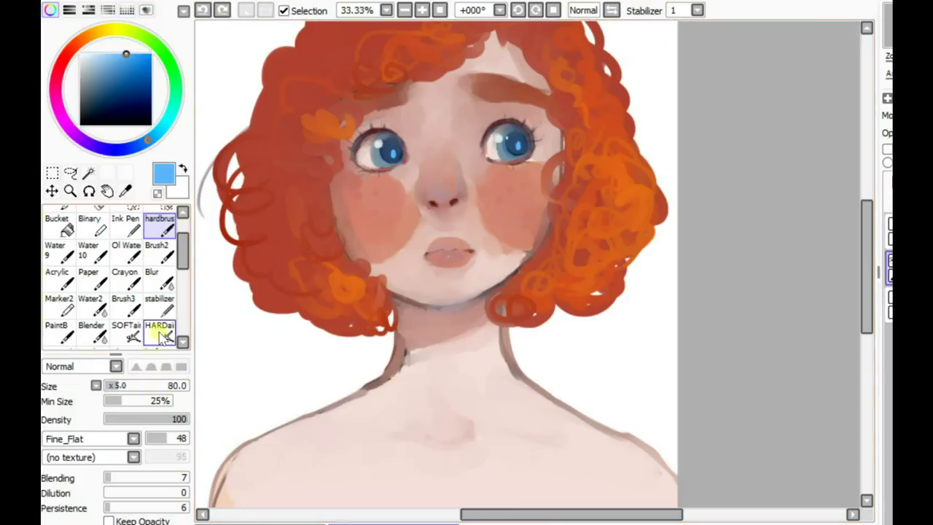
Step: Try a large, lower-density wash over the left cheek, then undo it
left_click_drag(121, 402, 123, 401)
left_click(133, 419)
mouse_move(409, 233)
left_mouse_down()
mouse_move(402, 226)
mouse_move(396, 239)
left_mouse_up()
left_click(202, 10)
left_click(204, 11)
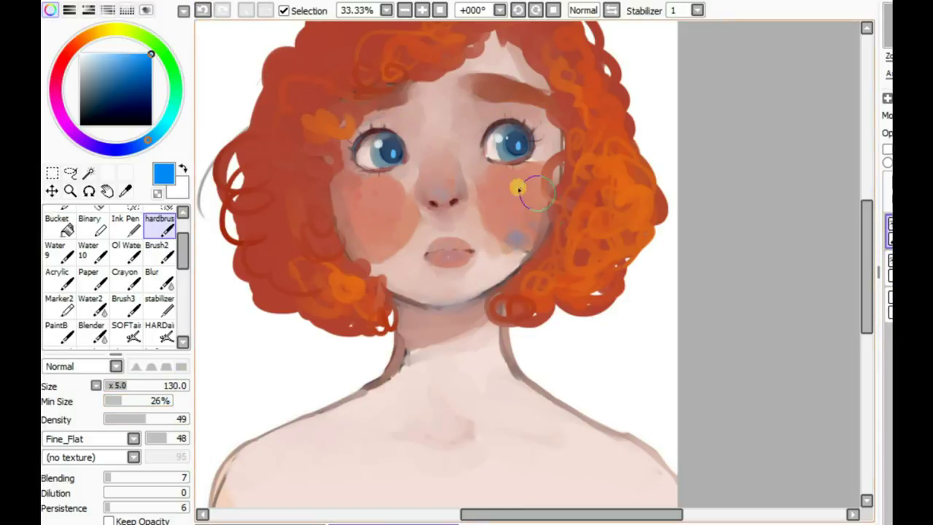
Step: Try pale and saturated blues, restore the left-eye paint, and settle on pale grey-blue
left_click(102, 57)
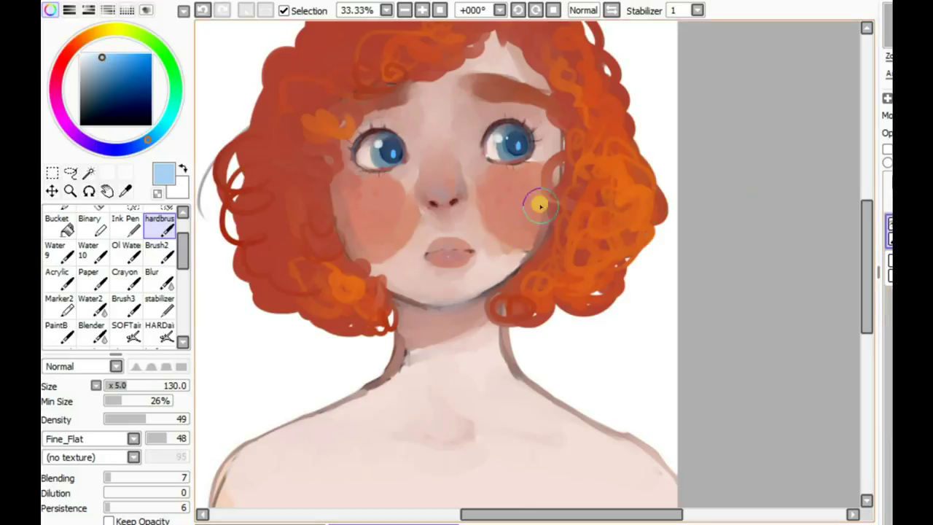
left_click(204, 11)
left_click(391, 157, "alt")
left_click(222, 10)
left_click(223, 10)
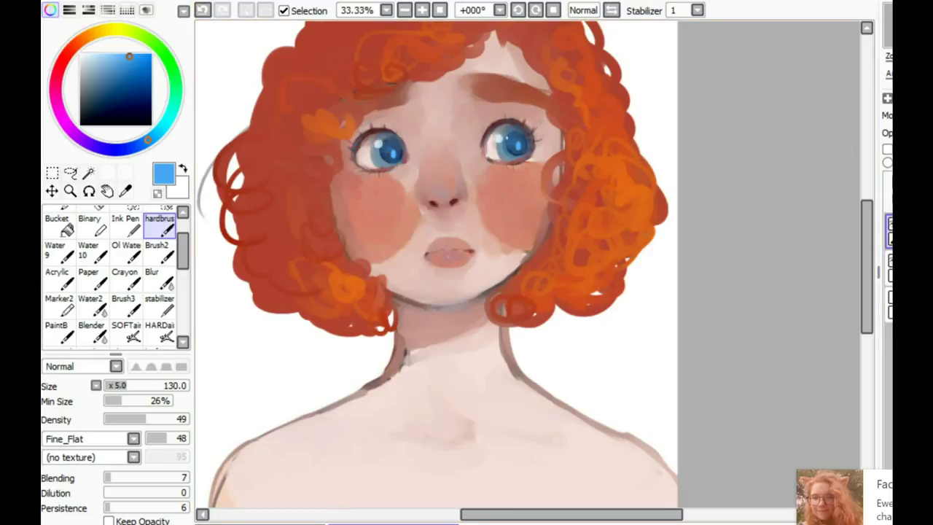
left_click(383, 161, "alt")
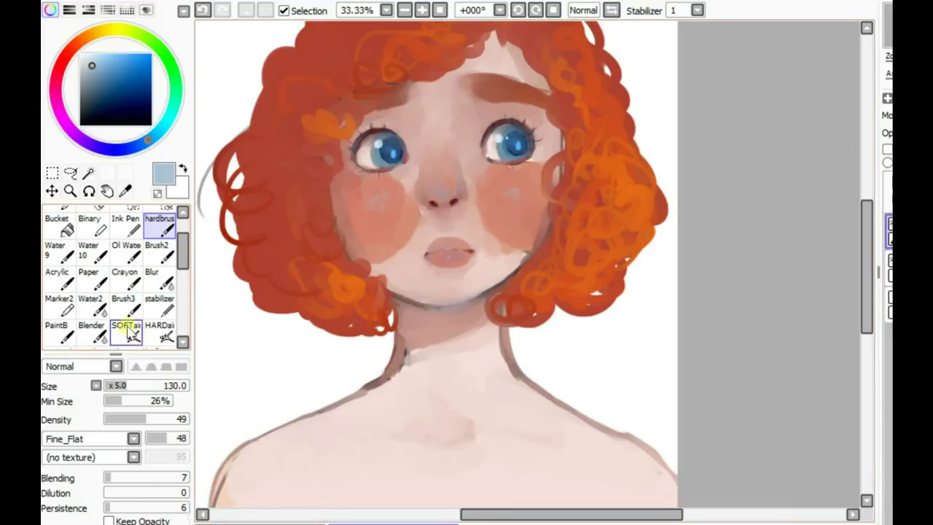
Step: Airbrush the sampled cheek red with SOFTair at density 84, size 325, undoing excess strokes
left_click(126, 332)
left_click(135, 419)
left_click(447, 173, "alt")
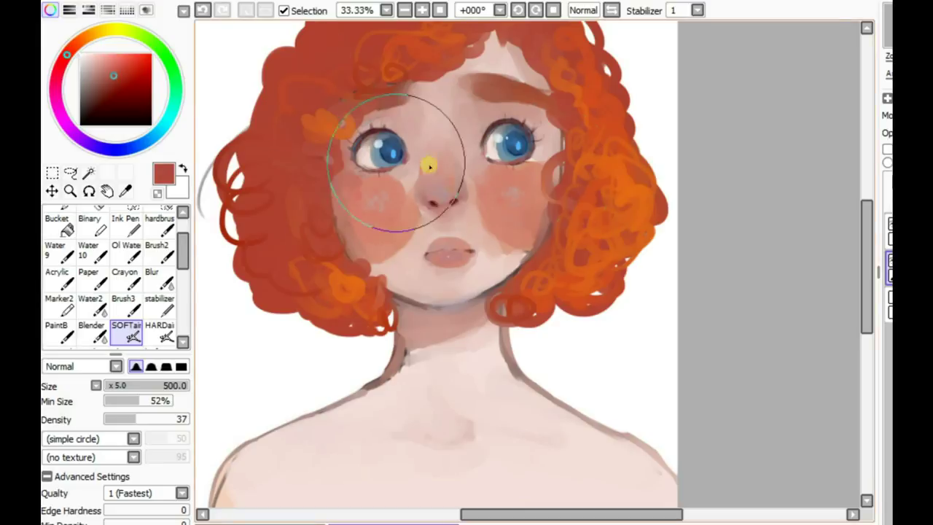
left_click(175, 420)
mouse_move(474, 182)
left_mouse_down()
mouse_move(423, 167)
mouse_move(382, 183)
left_mouse_up()
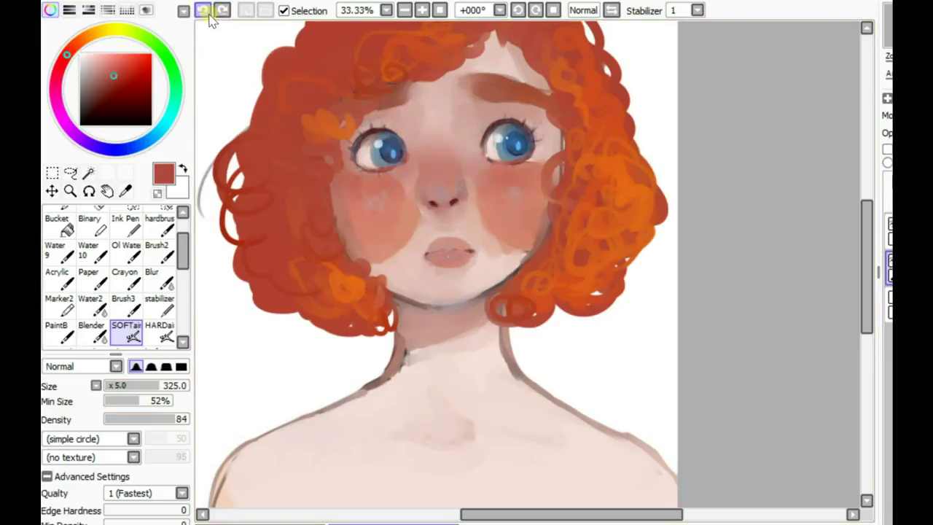
left_click(204, 12)
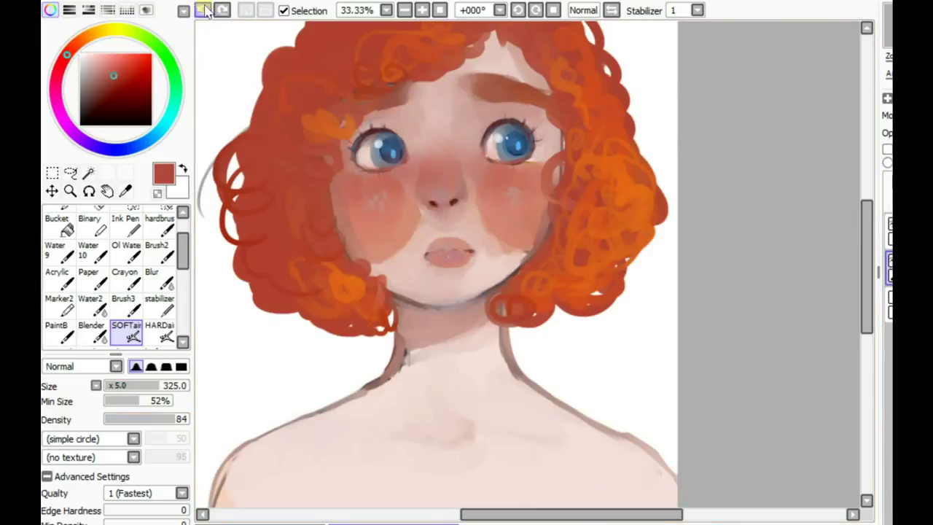
left_click(203, 12)
Step: Try a muted red blush across the nose between the cheeks, then undo it
left_click(452, 175, "alt")
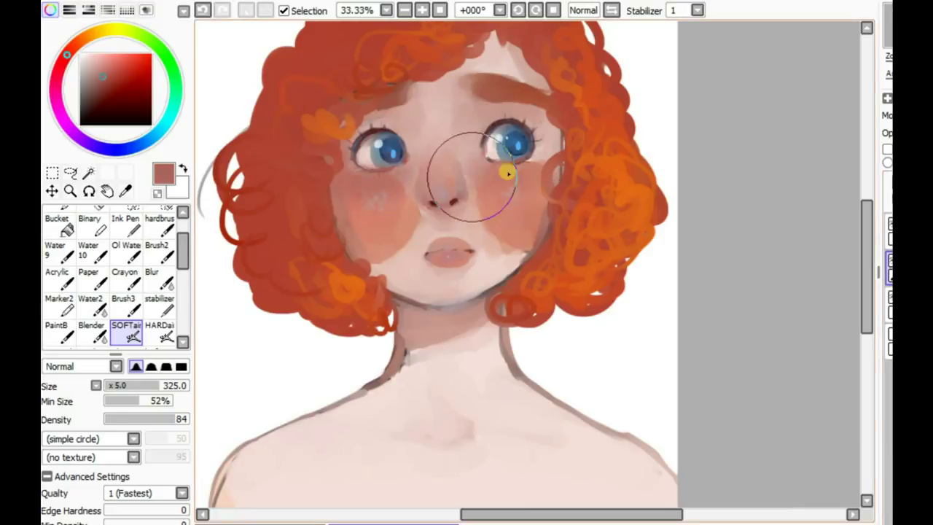
left_click_drag(452, 168, 492, 186)
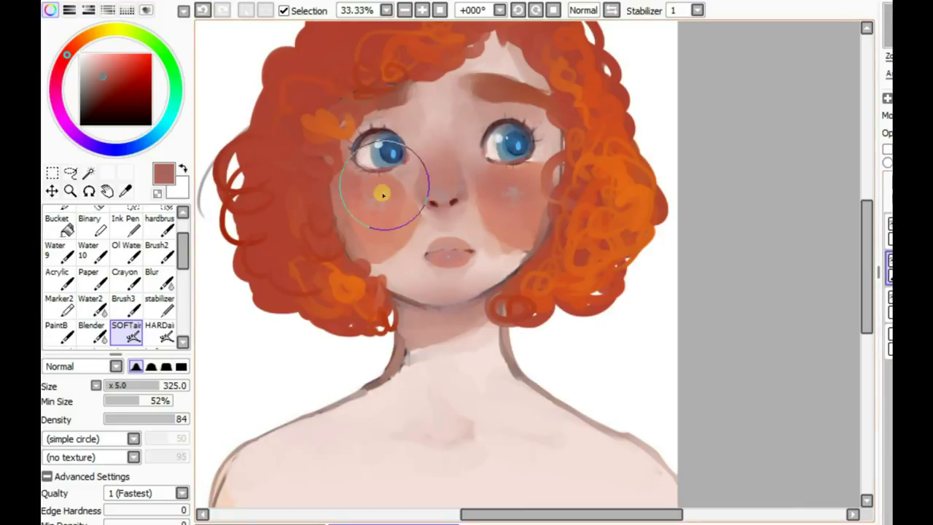
key("ctrl+z")
key("ctrl+y")
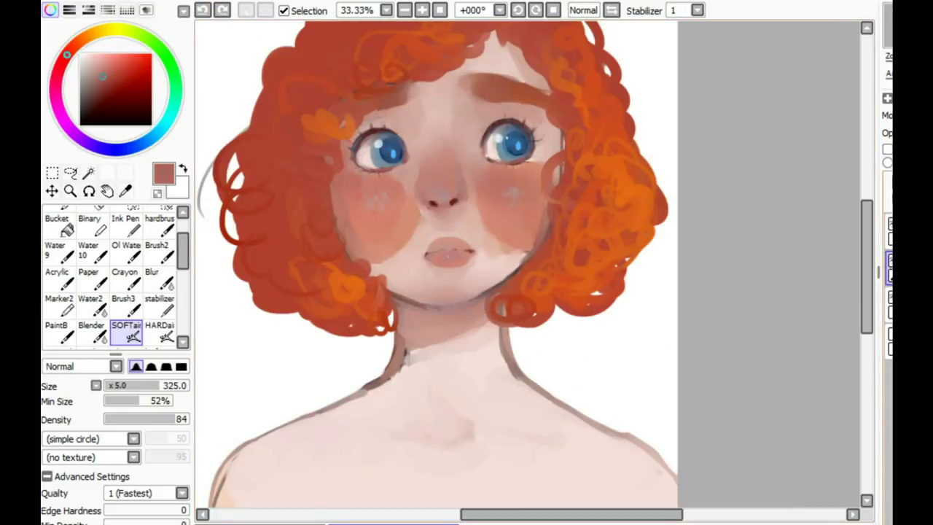
key("ctrl+z")
Step: Dot the first freckles on the right cheek with a fine pen
key("b")
key("n")
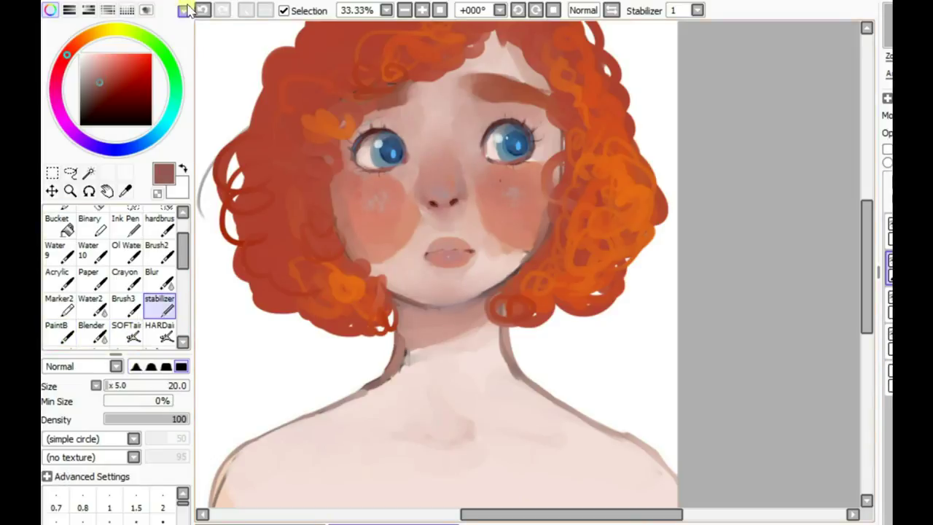
left_click(496, 183)
left_click(493, 204)
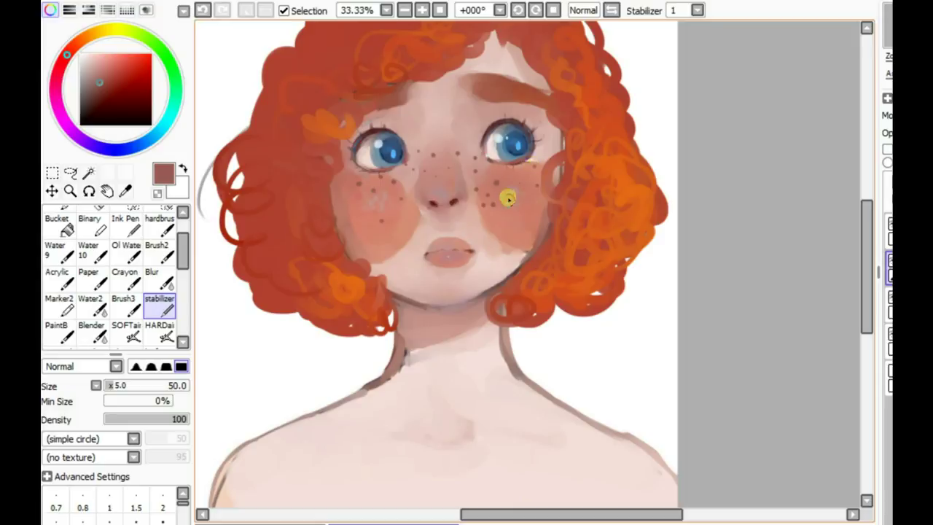
Step: Dot orange-brown and redder brown freckles across the face and left cheek
left_click(409, 184, "alt")
left_click(395, 163, "alt")
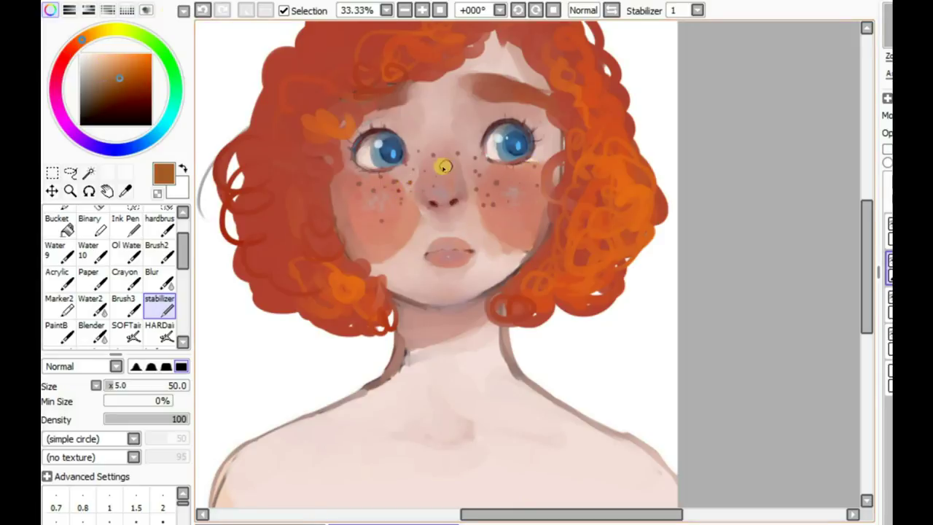
key("ctrl+z")
left_click(419, 172, "alt")
left_click(439, 164)
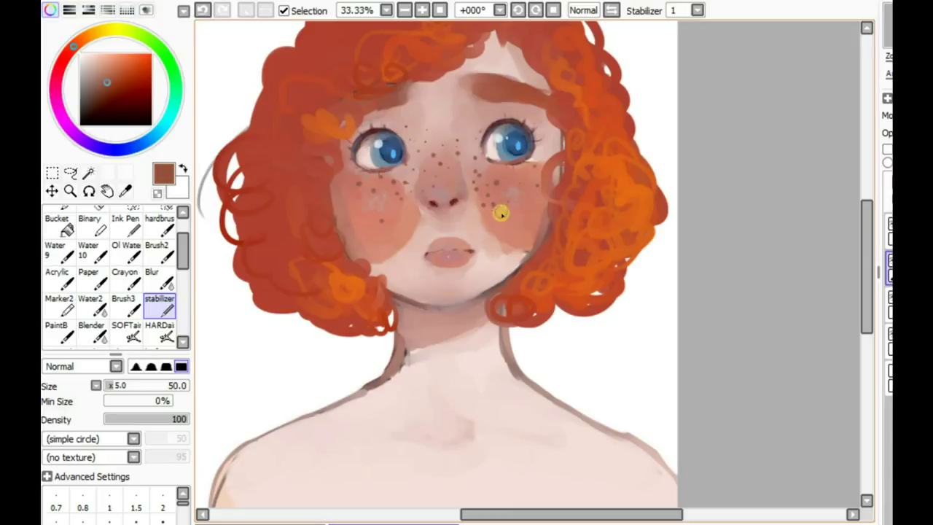
left_click_drag(405, 207, 392, 209)
Step: Pick a darker red-brown, zoom out, and choose a salmon-red colour
left_click(107, 90)
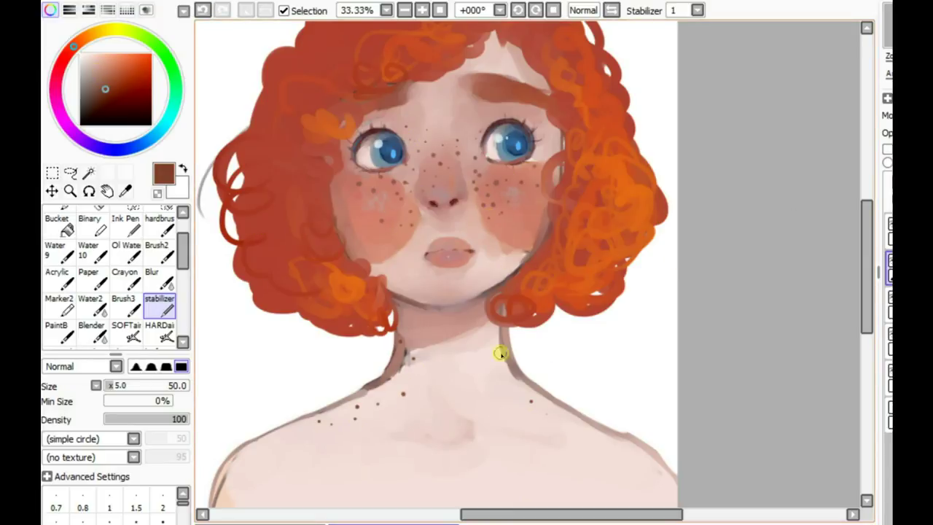
scroll(764, 354, "down", 2)
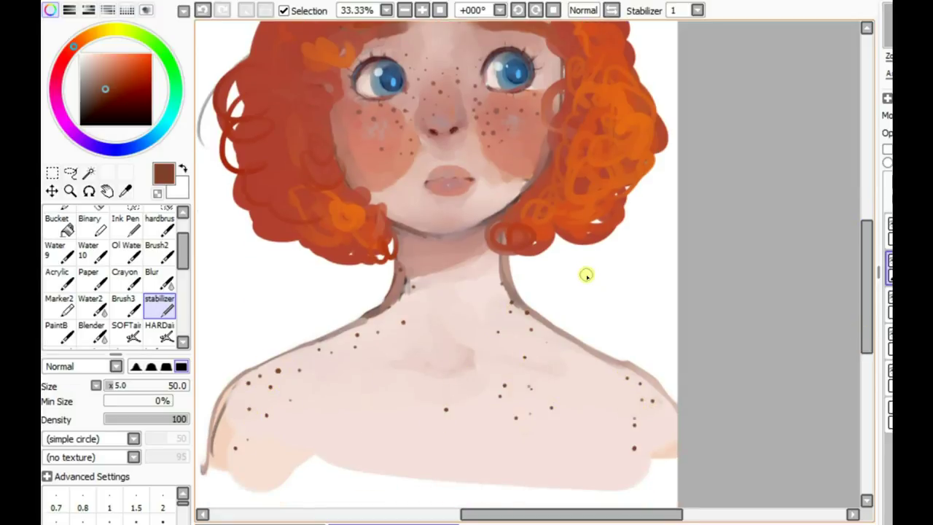
scroll(587, 275, "down", 1)
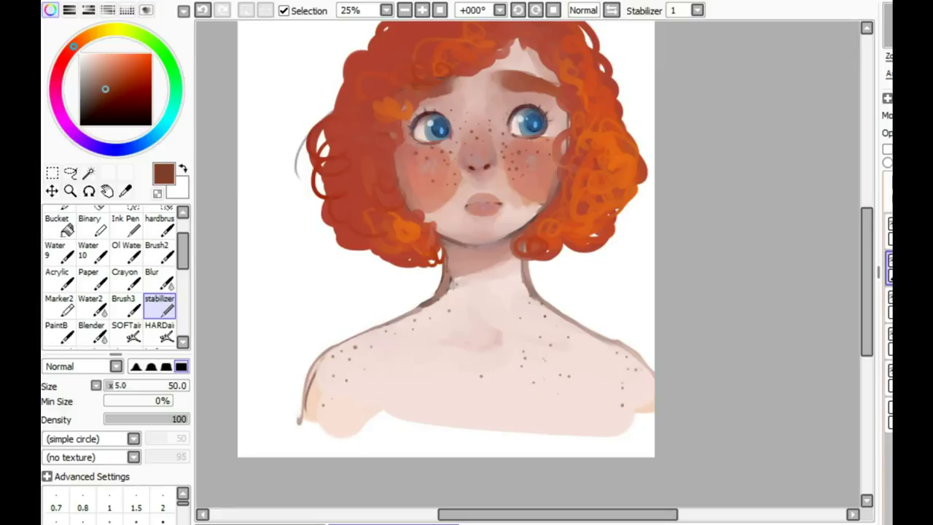
left_click(65, 56)
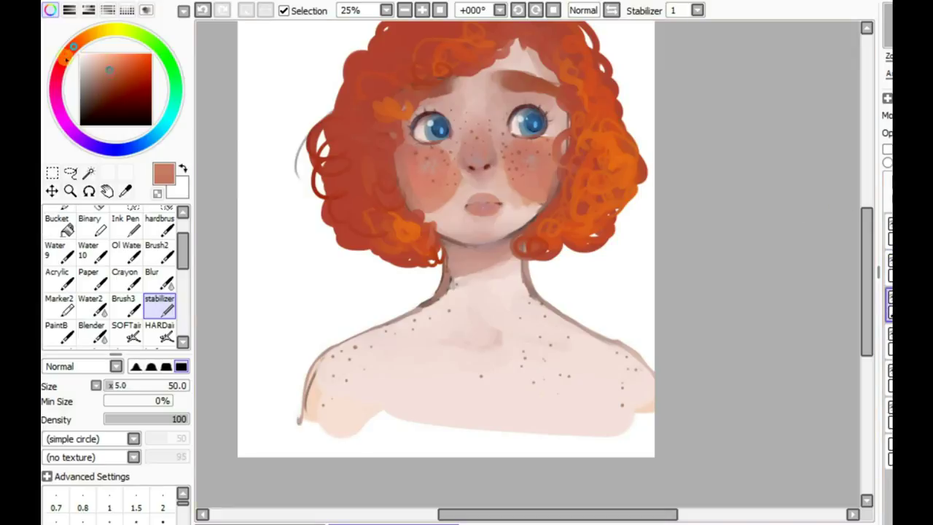
Step: Airbrush a faint warm orange blush onto the upper chest
left_click(113, 69)
left_click(126, 332)
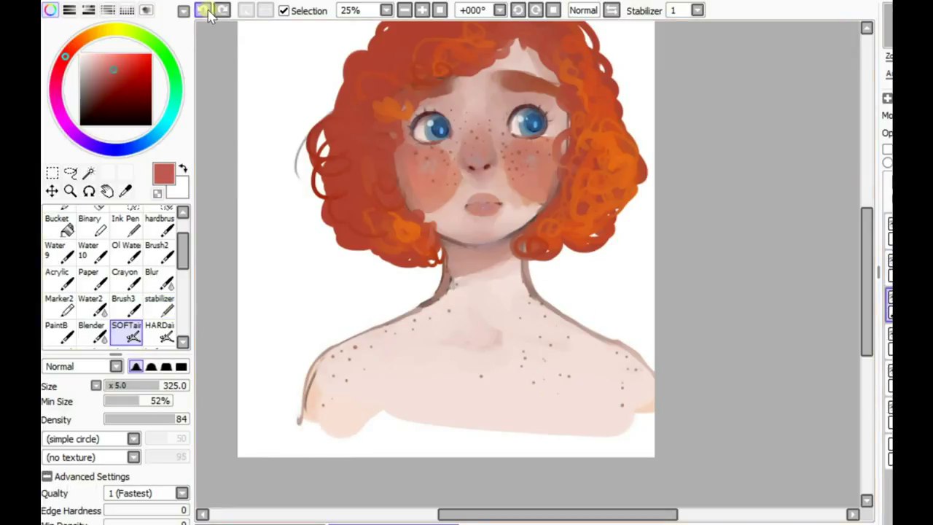
left_click(106, 85)
left_click(75, 45)
left_click(126, 70)
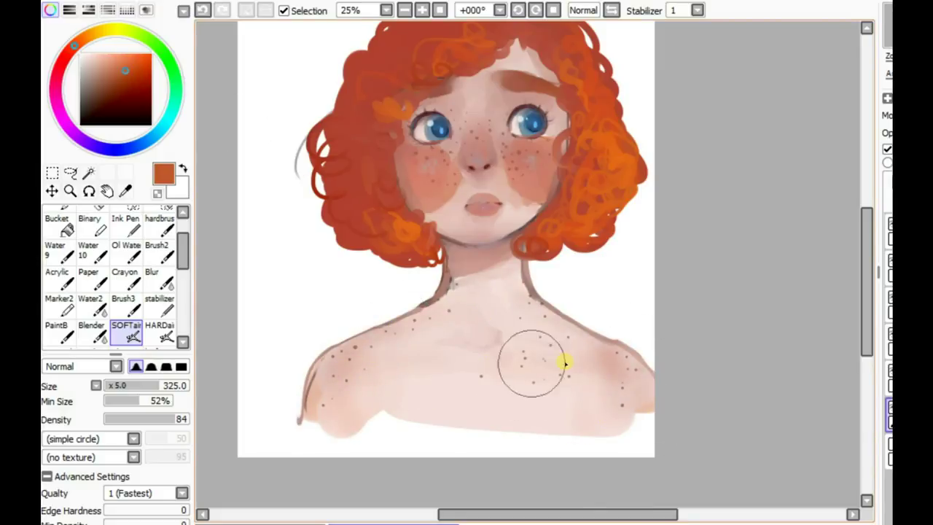
left_click_drag(488, 360, 461, 382)
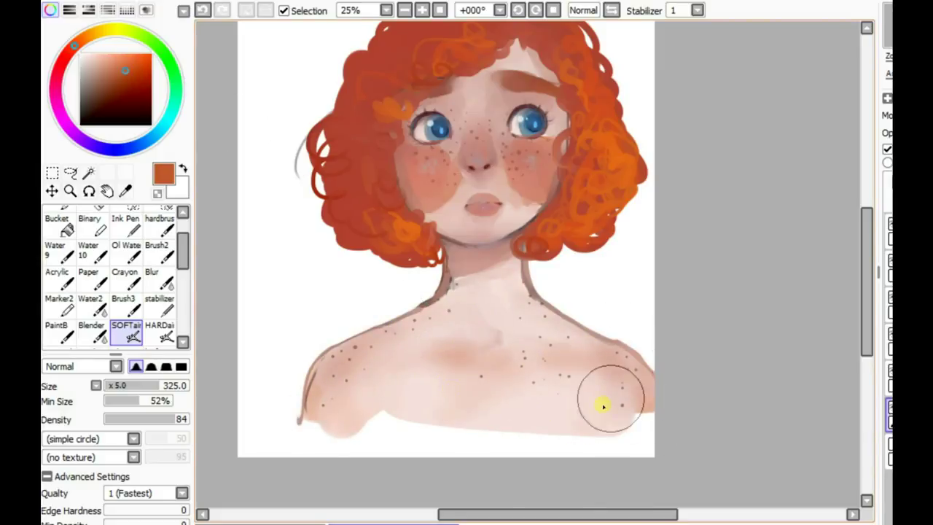
Step: Lighten the neck shadow and upper chest with a pale skin pink
left_click(625, 381, "alt")
mouse_move(467, 337)
left_mouse_down()
mouse_move(573, 354)
mouse_move(385, 370)
mouse_move(593, 358)
mouse_move(640, 404)
left_mouse_up()
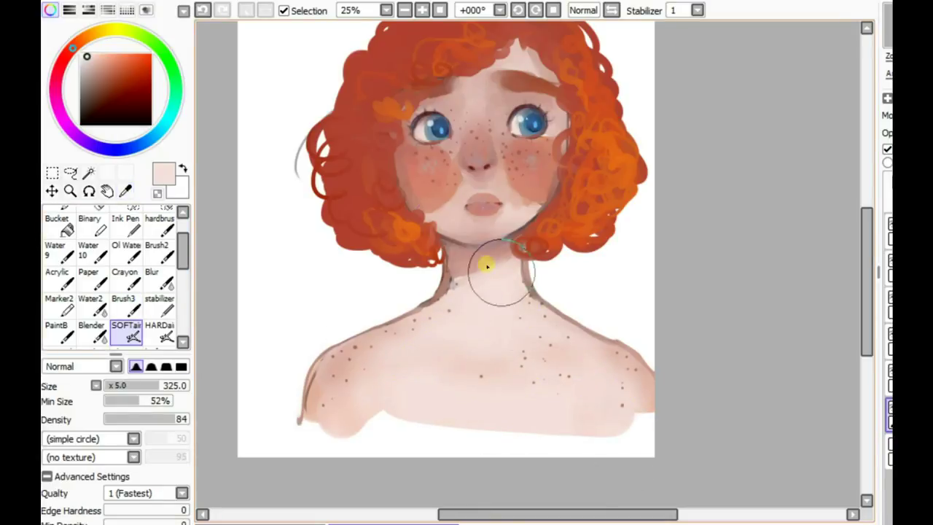
scroll(864, 309, "up", 3)
left_click(428, 226, "alt")
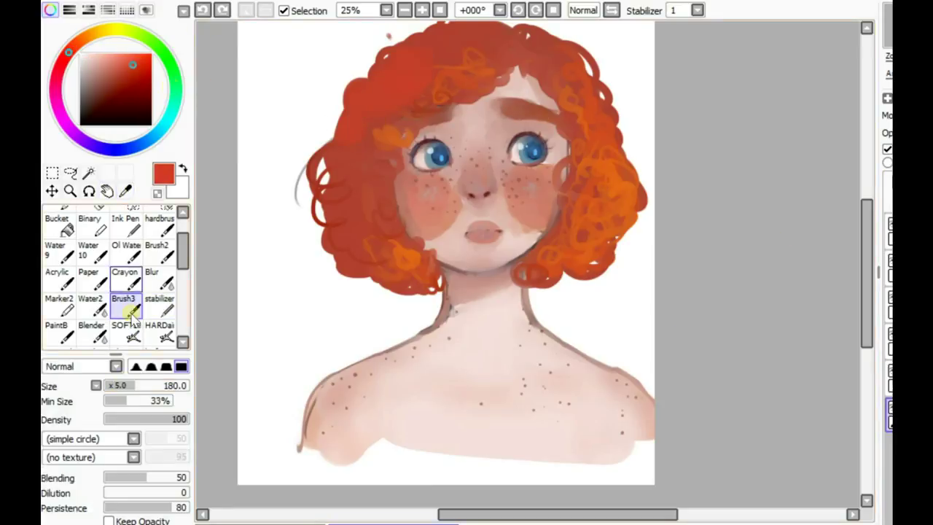
Step: Cover the curly hair with broad orange strokes, then move to the layer above
left_click_drag(583, 178, 609, 244)
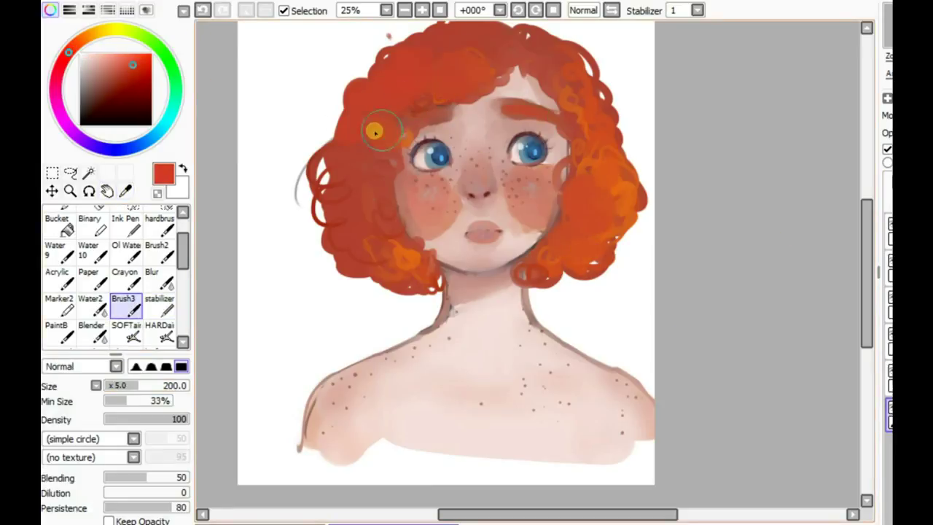
mouse_move(621, 196)
left_mouse_down()
mouse_move(587, 146)
mouse_move(613, 136)
mouse_move(527, 271)
mouse_move(396, 264)
mouse_move(340, 188)
left_mouse_up()
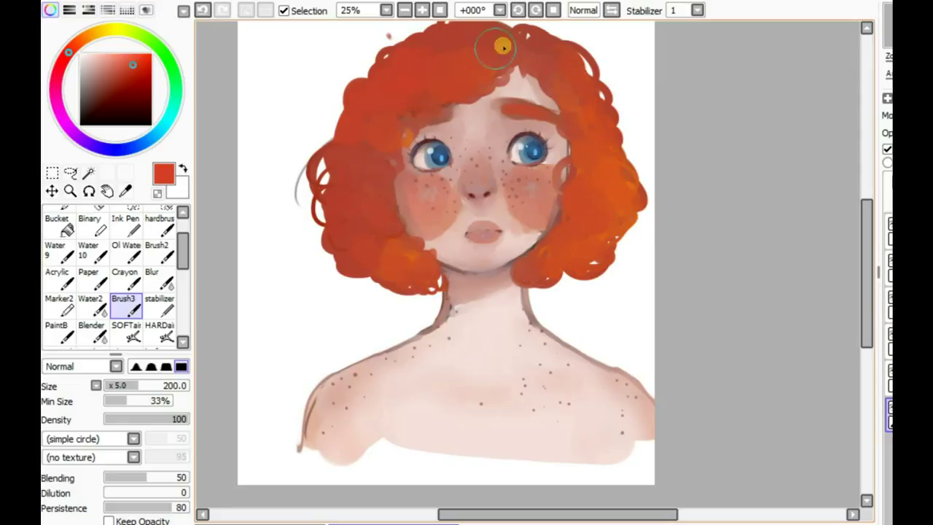
scroll(503, 120, "up", 2)
scroll(752, 242, "down", 2)
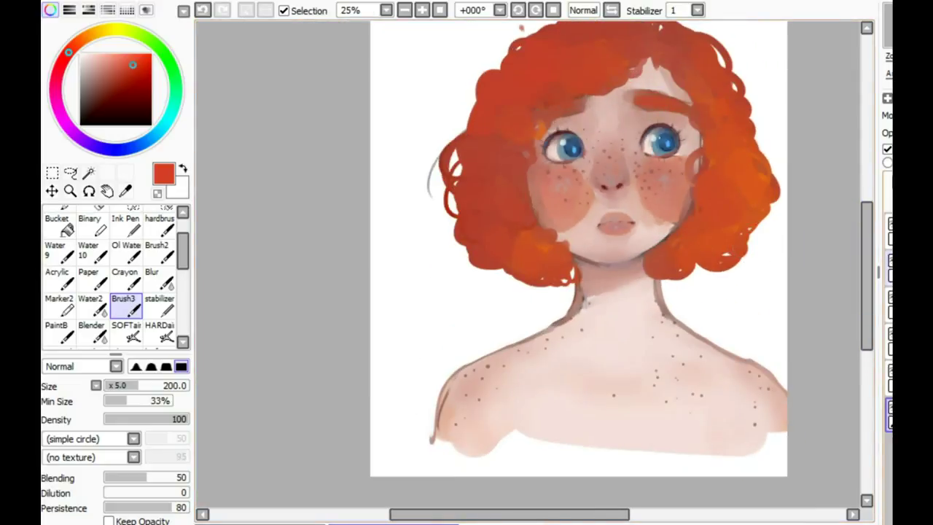
left_click(889, 230)
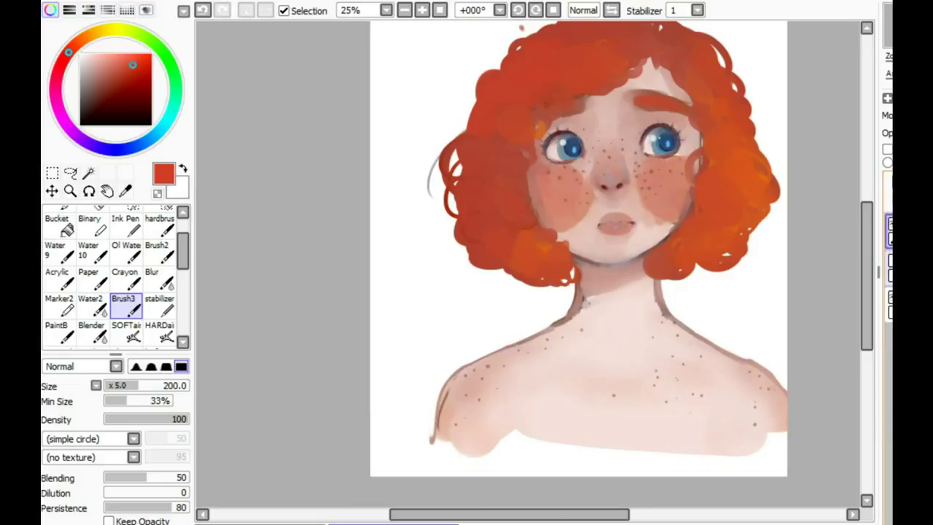
scroll(867, 249, "up", 1)
scroll(798, 292, "up", 1)
scroll(776, 243, "up", 2)
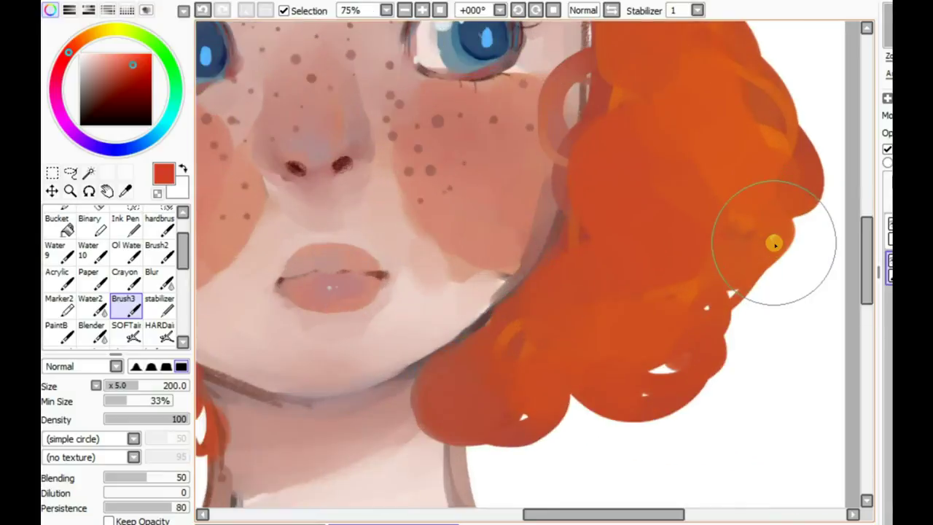
scroll(776, 244, "down", 2)
scroll(870, 229, "up", 1)
left_click(126, 331)
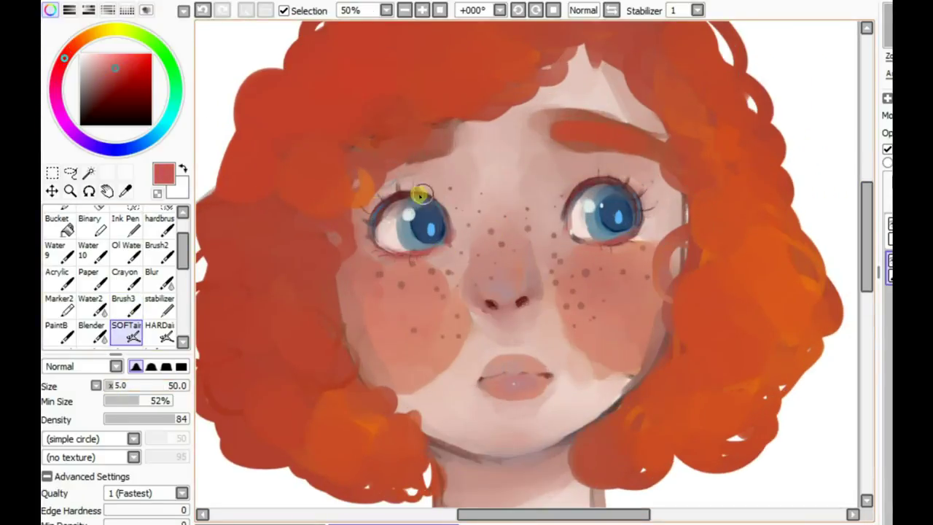
Step: Choose dark maroon and darker red tints, then sample a brown from the face
left_click(119, 92)
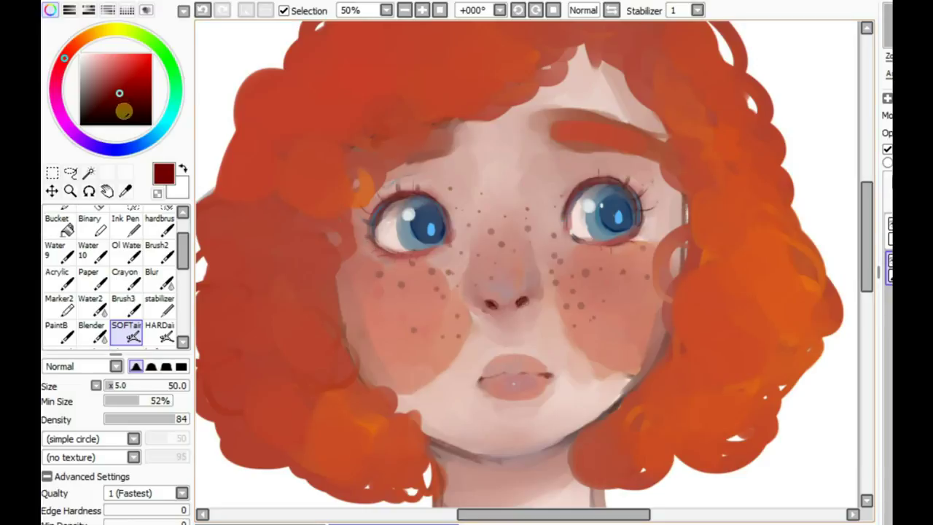
scroll(546, 208, "down", 3)
scroll(664, 178, "up", 2)
scroll(664, 177, "up", 1)
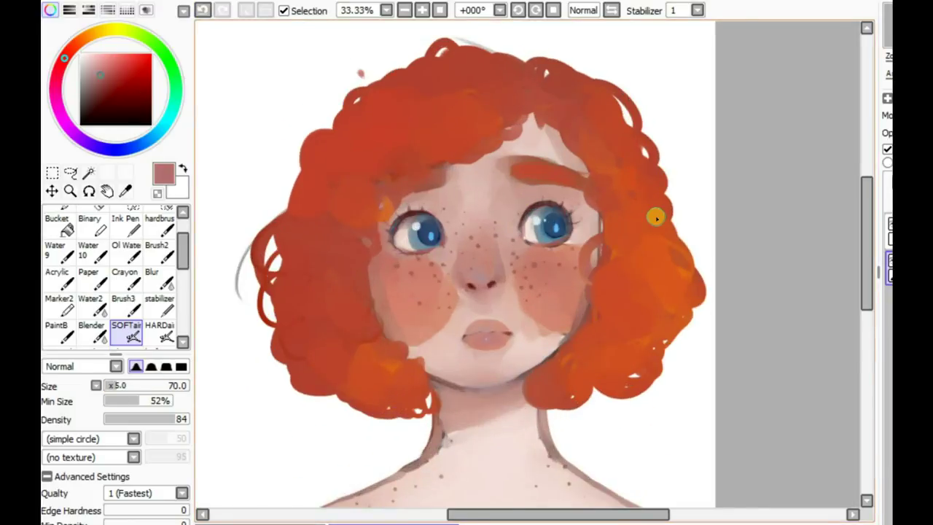
scroll(652, 215, "up", 1)
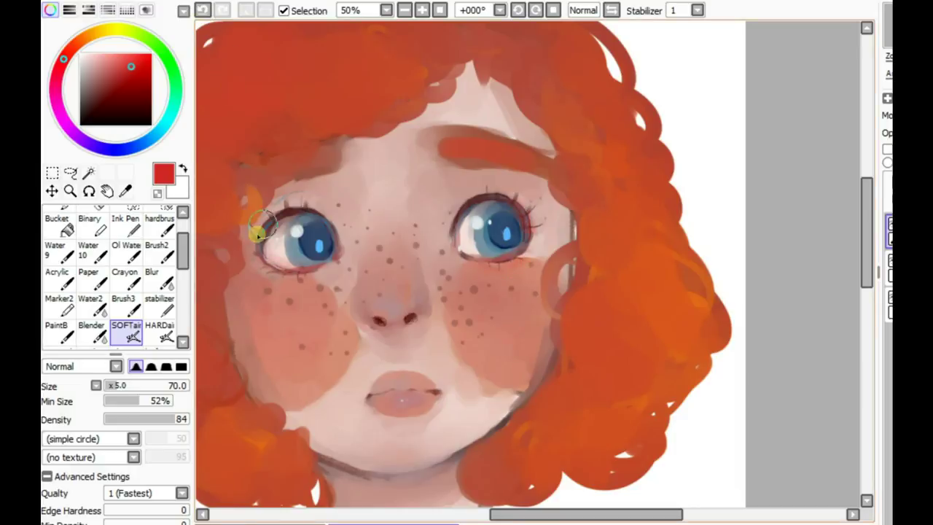
left_click(255, 231, "alt")
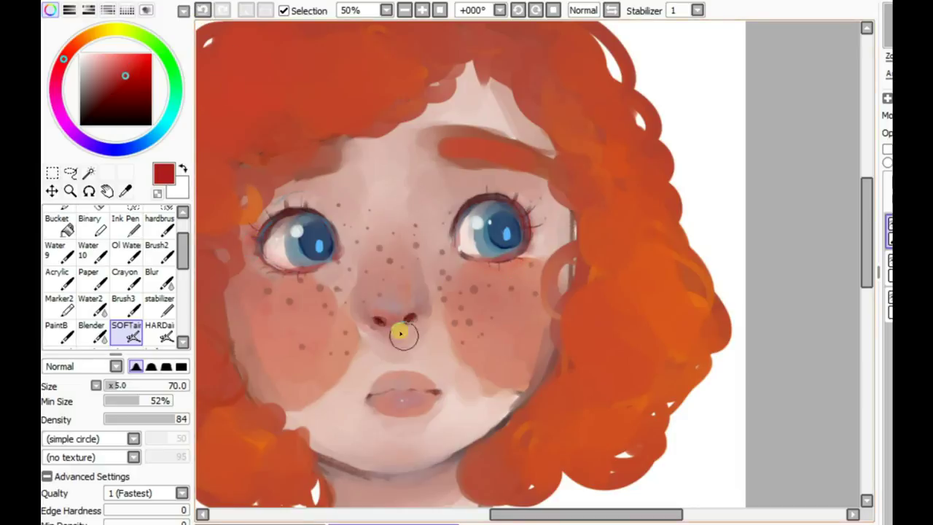
key("alt")
left_click(528, 178, "alt")
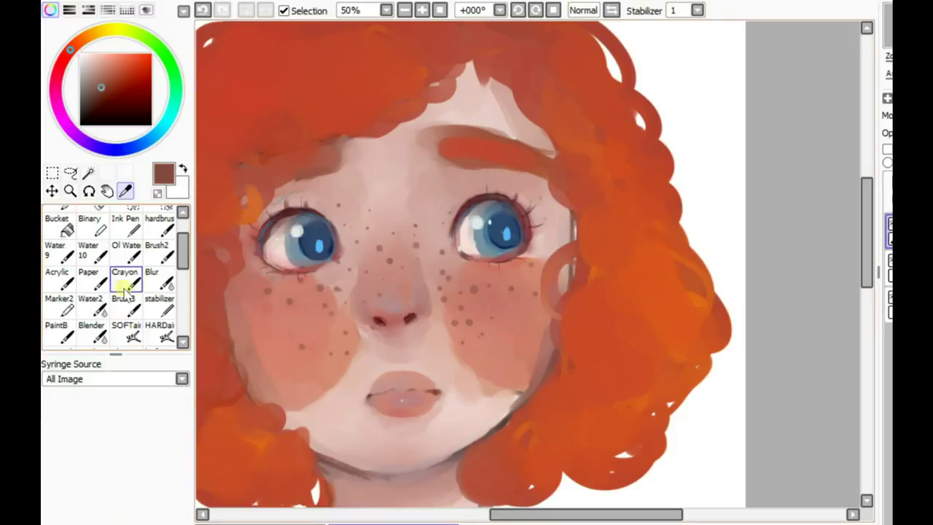
Step: Switch to the Crayon brush, check the mirrored canvas, and choose near-black for line details
left_click(124, 277)
left_click(607, 10)
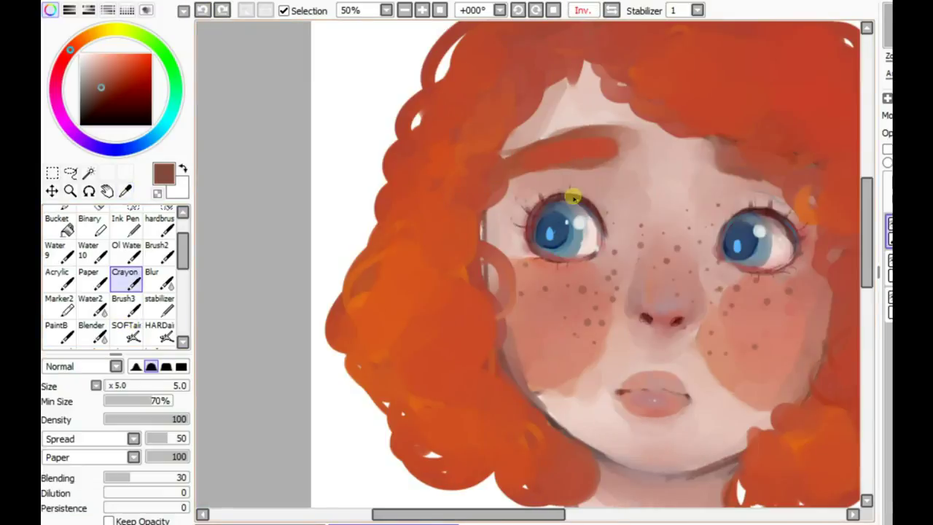
left_click(611, 10)
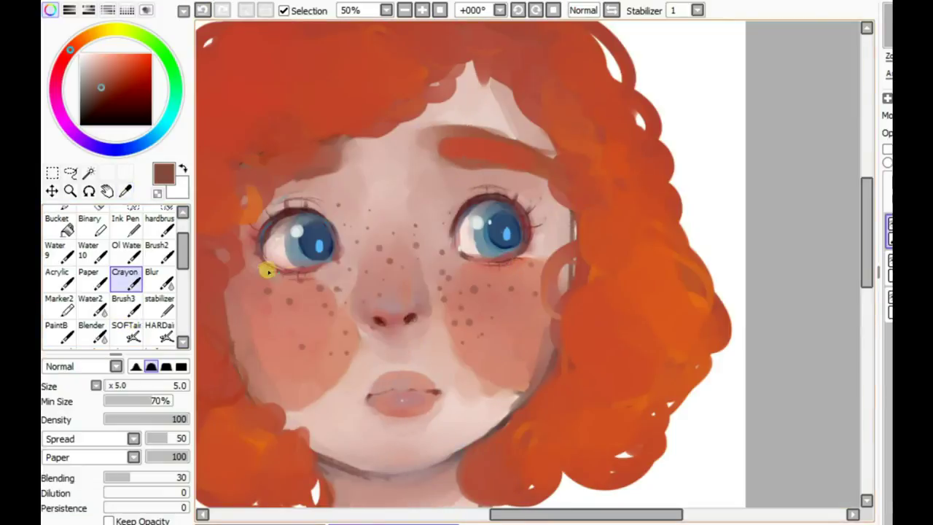
left_click(462, 211, "alt")
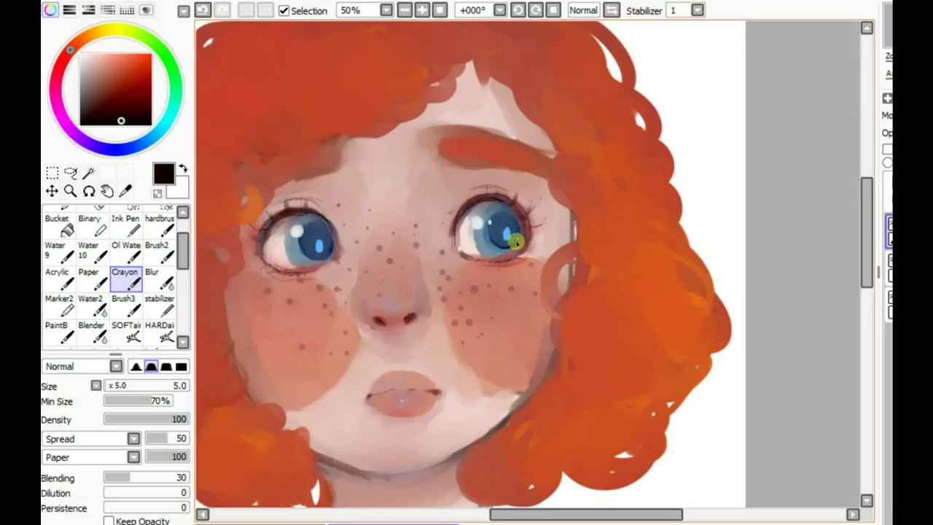
Step: Sample dark maroon from the lips and outline the lower hair curl, checking it mirrored
left_click(323, 258, "alt")
scroll(525, 194, "down", 2)
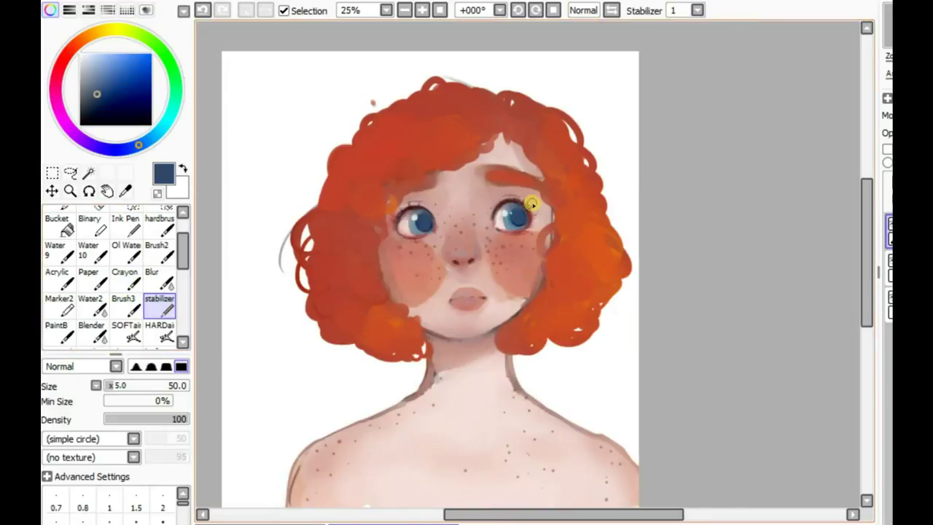
scroll(518, 190, "up", 1)
scroll(517, 189, "up", 1)
left_click(125, 277)
left_click(387, 312, "alt")
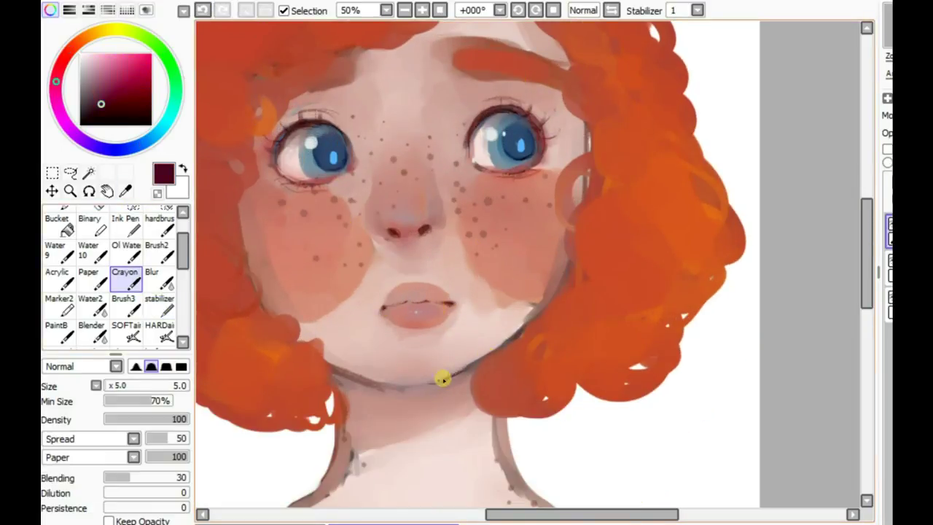
key("h")
left_click_drag(791, 304, 726, 358)
key("h")
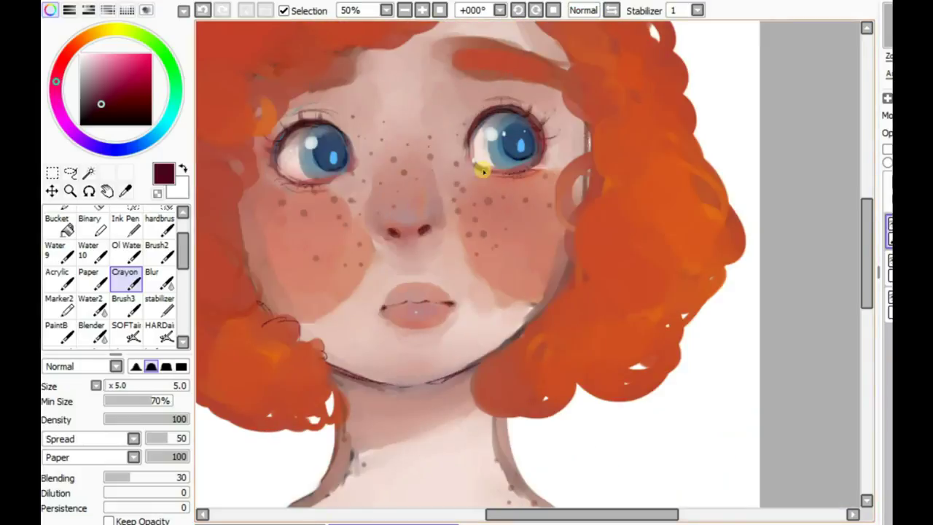
Step: Draw dark outlines on both eyebrows, then undo the unwanted strokes
scroll(555, 189, "up", 2)
left_click_drag(459, 89, 554, 98)
left_click_drag(270, 134, 350, 116)
left_click_drag(521, 94, 474, 117)
scroll(833, 263, "up", 3)
left_click(203, 11)
left_click(202, 11)
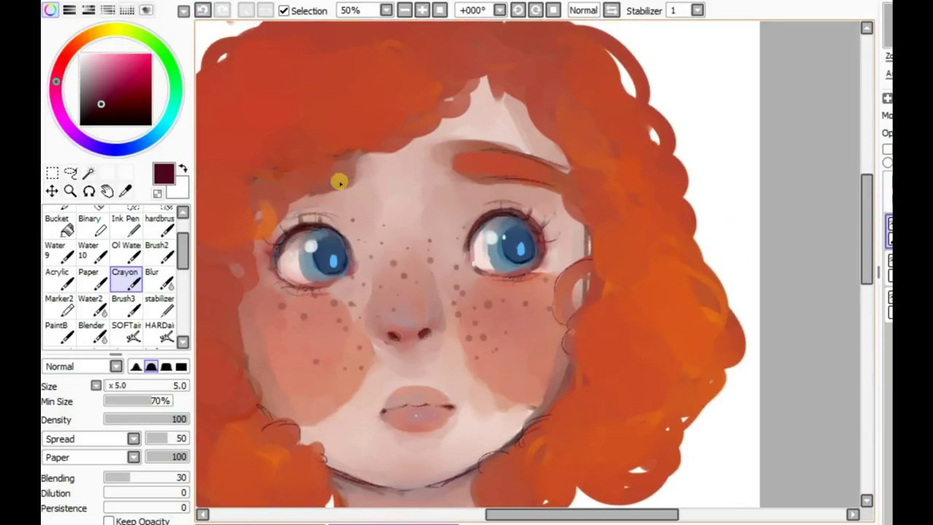
Step: Sample the orange-red and lighter orange hair colours for the thin curl strands
scroll(383, 200, "down", 1)
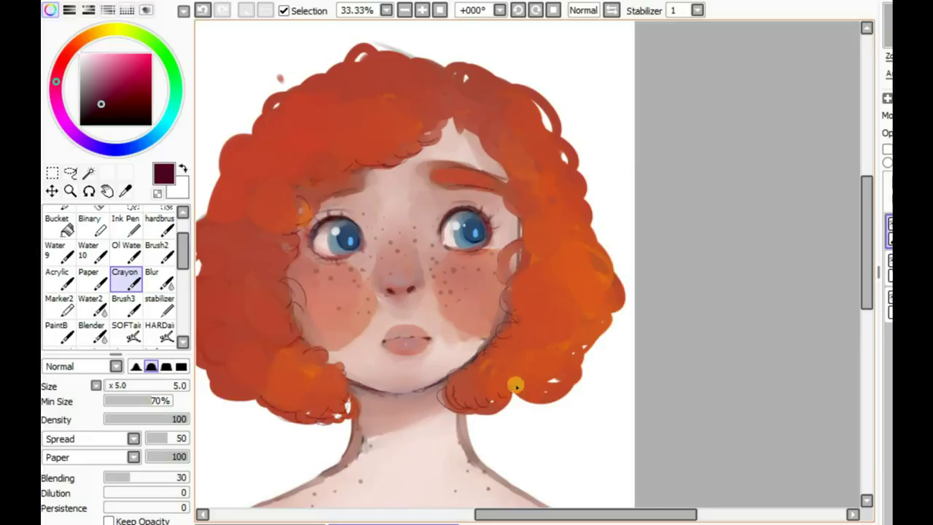
scroll(465, 285, "down", 3)
scroll(756, 194, "left", 2)
scroll(387, 146, "up", 2)
left_click(125, 191)
left_click(125, 277)
left_click(408, 90, "alt")
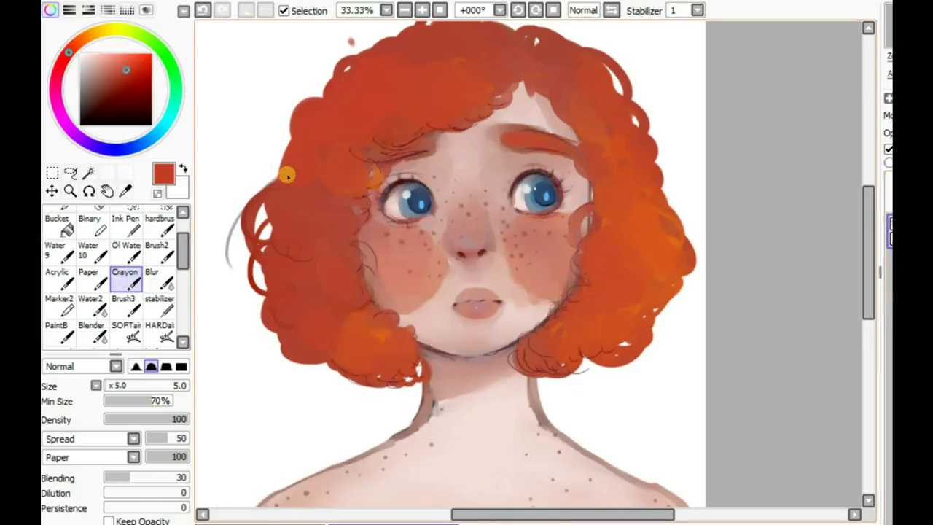
left_click(270, 257, "alt")
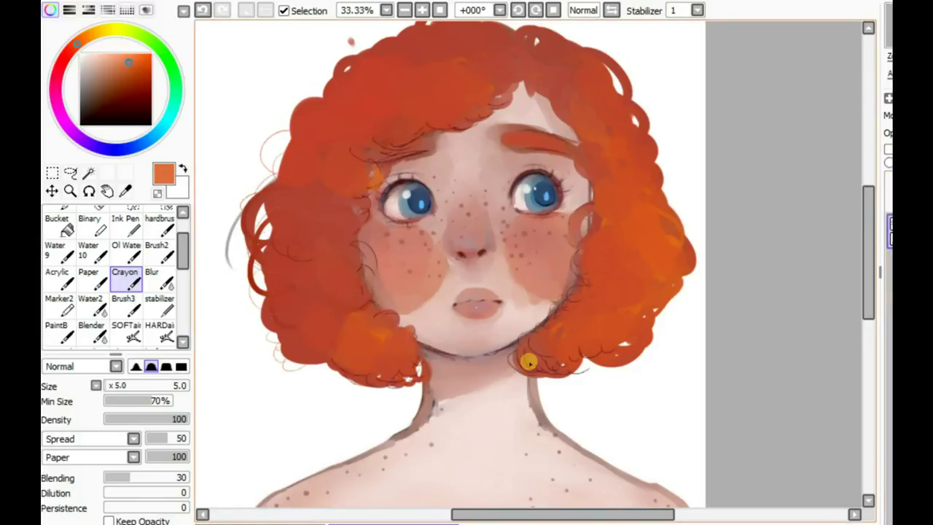